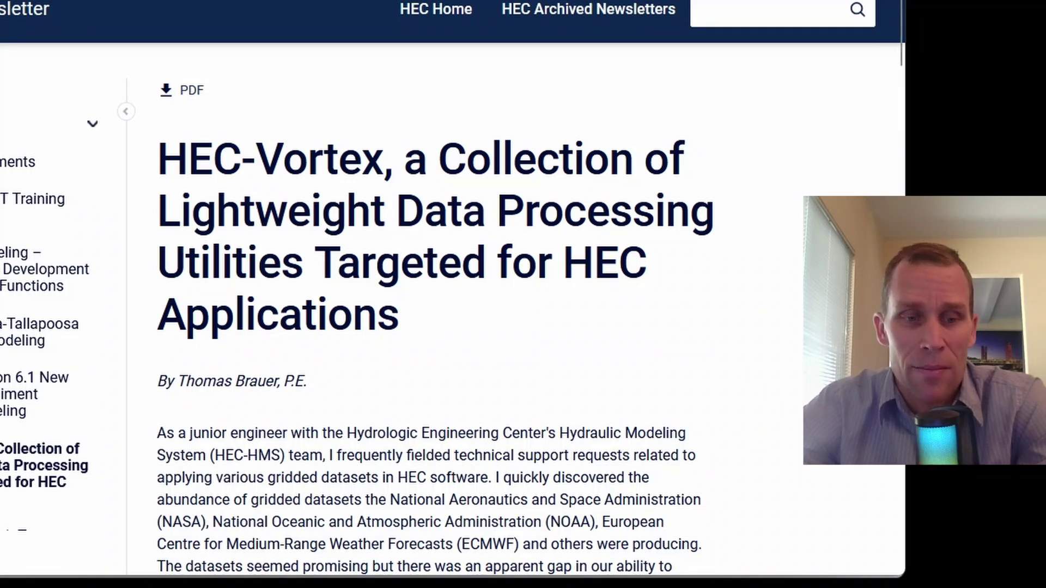
# Step: Launch HEC-HMS 4.12 and open its gridded data importer to view the import wizard, closing the wizard after
pyautogui.press('super')
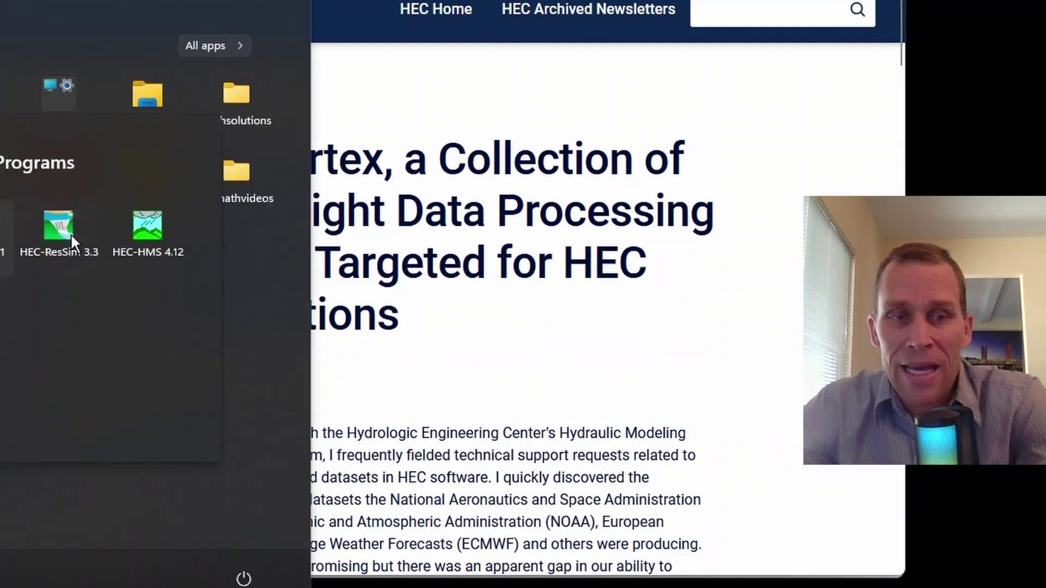
pyautogui.click(153, 230)
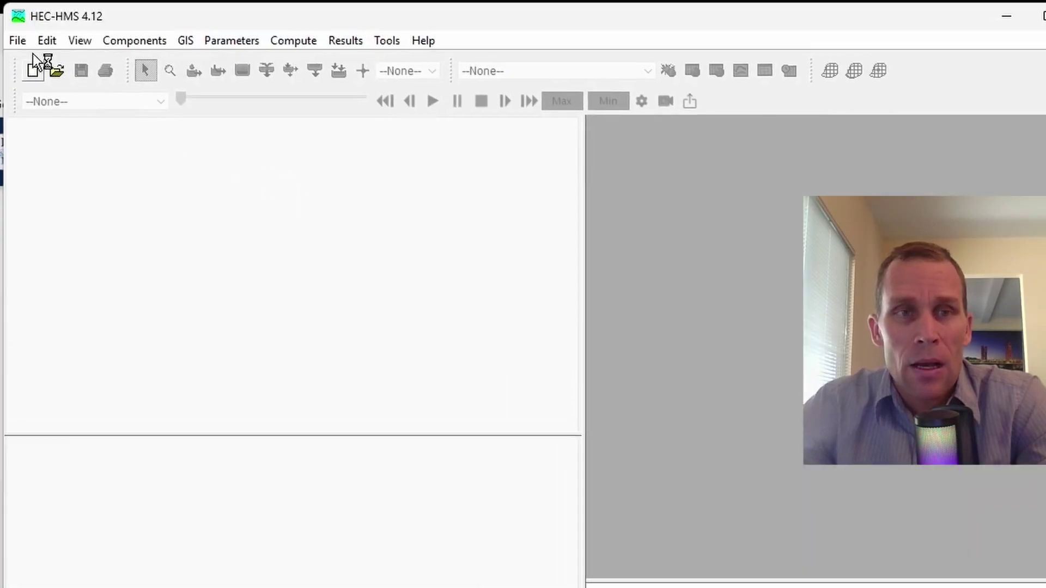
pyautogui.click(18, 42)
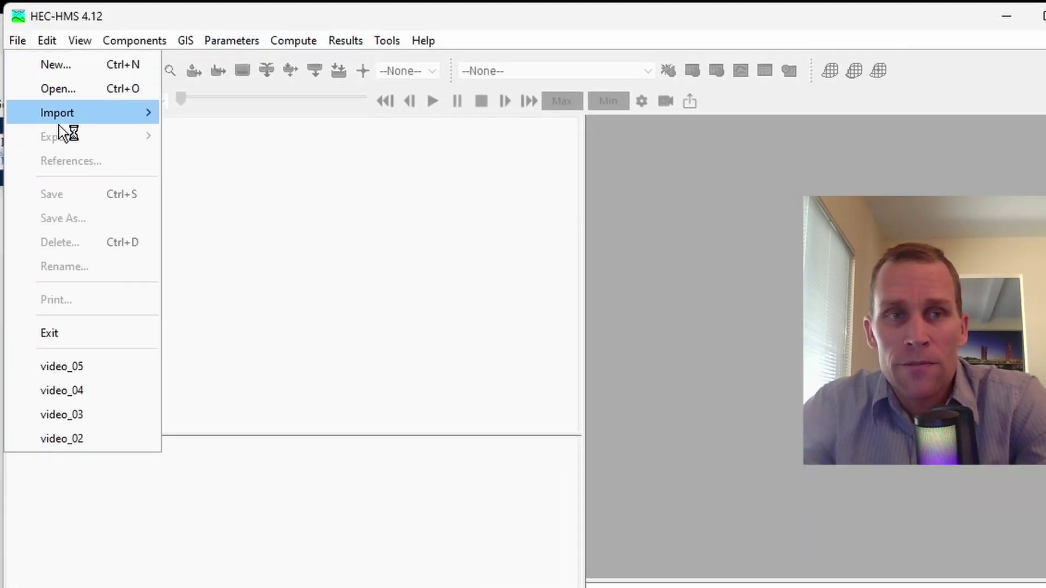
pyautogui.moveTo(74, 115)
pyautogui.moveTo(246, 280)
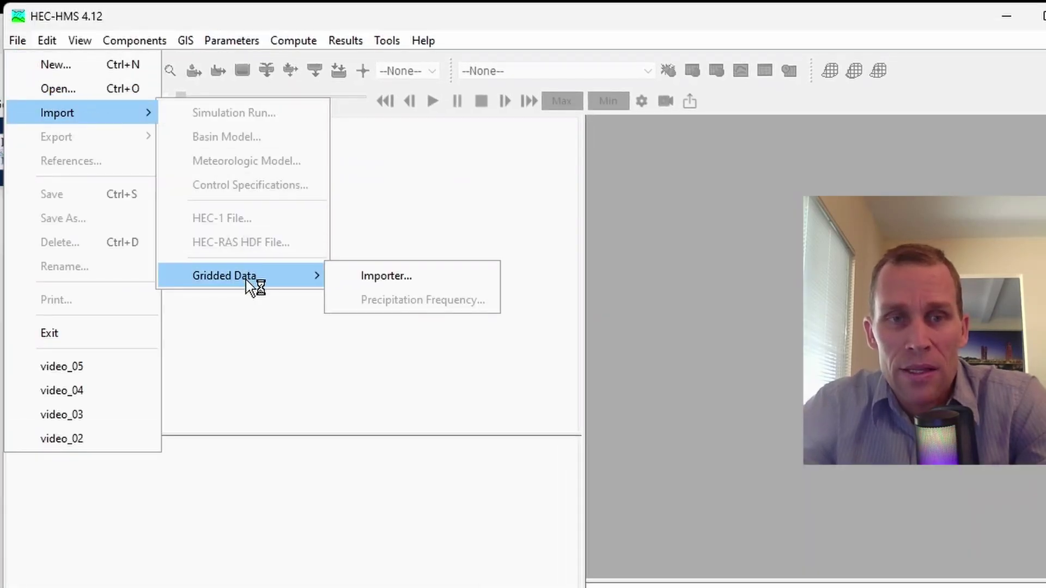
pyautogui.click(377, 279)
pyautogui.moveTo(561, 212); pyautogui.dragTo(371, 141)
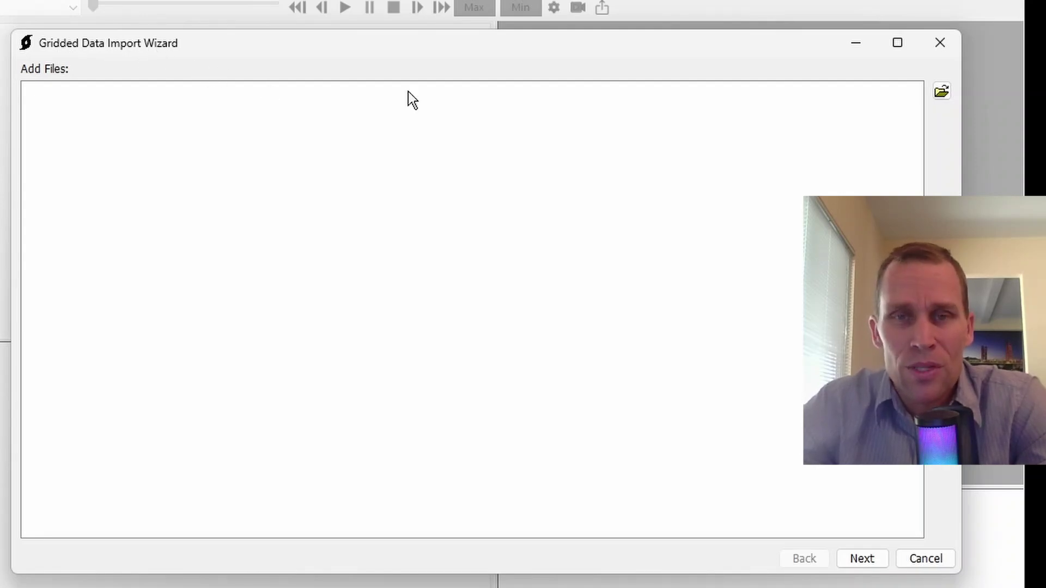
pyautogui.click(938, 43)
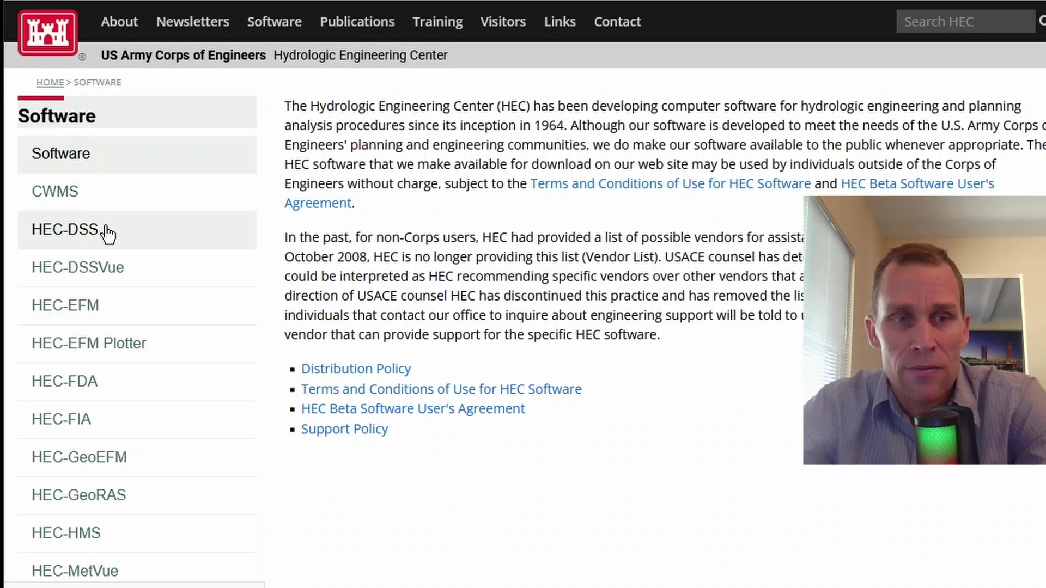
# Step: Look through the software list on the Hydrologic Engineering Center website
pyautogui.scroll(-2, 122, 269)
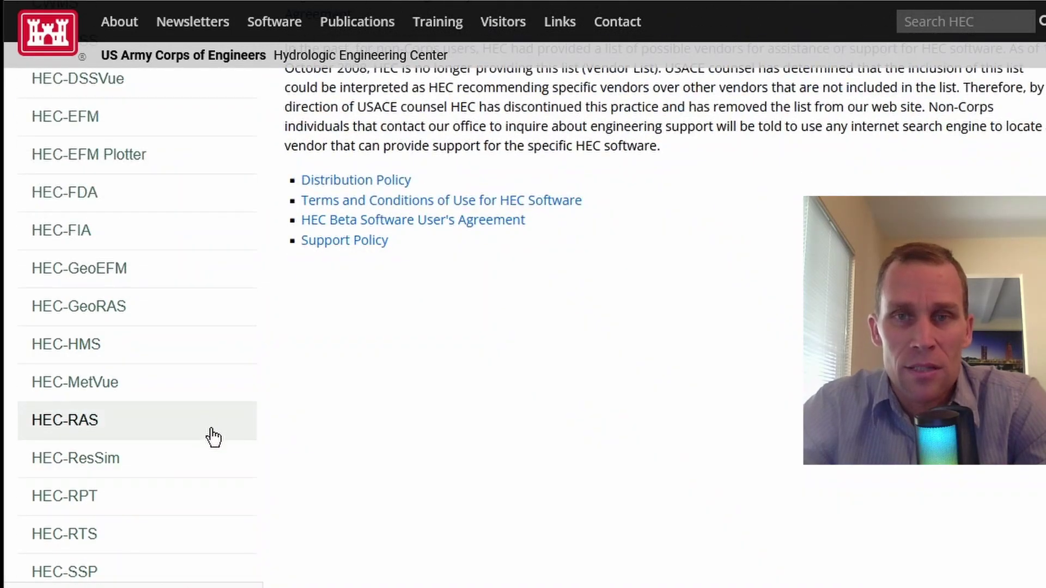
pyautogui.scroll(3, 205, 411)
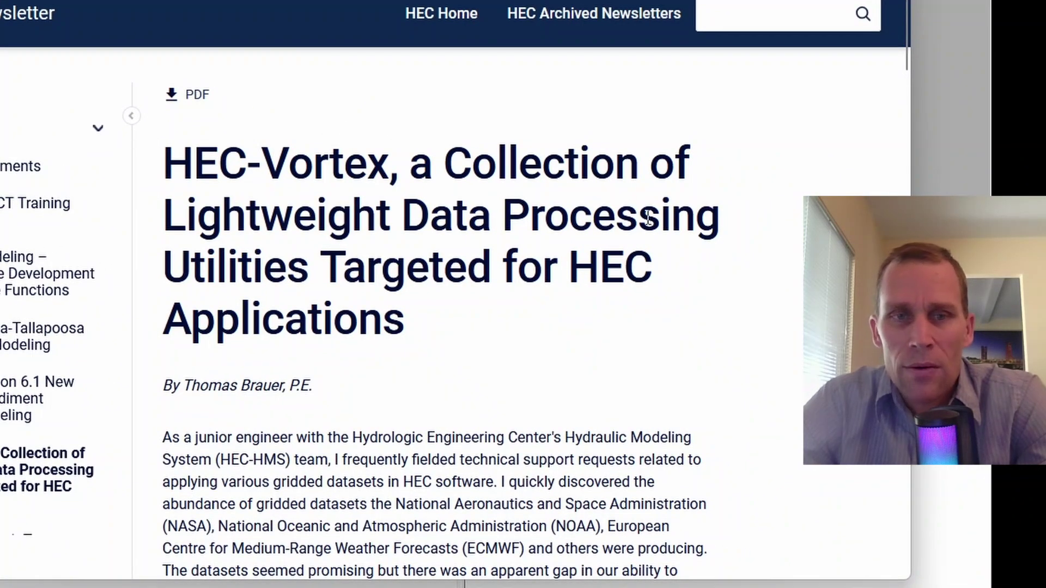
# Step: From the HEC-Vortex newsletter article, go to the GitHub v0.10.20 release and download vortex-0.10.20-win-x64.zip
pyautogui.scroll(-5, 346, 256)
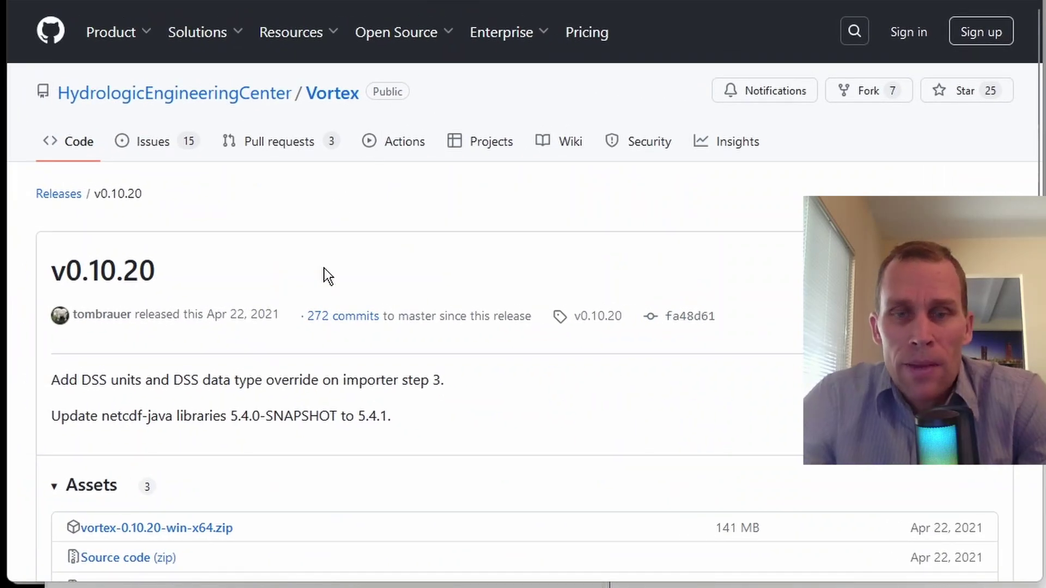
pyautogui.scroll(-3, 325, 271)
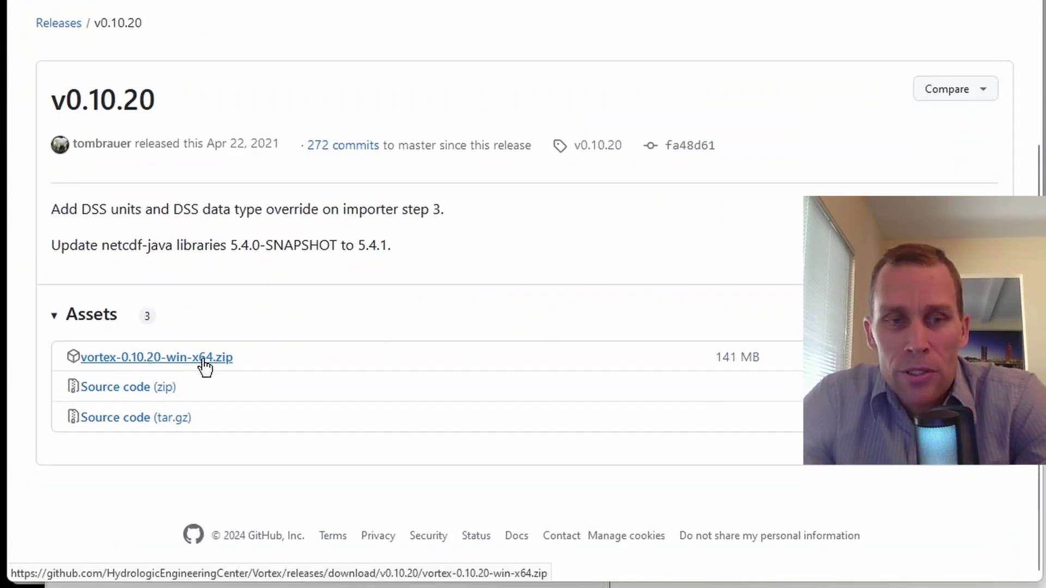
pyautogui.click(220, 364)
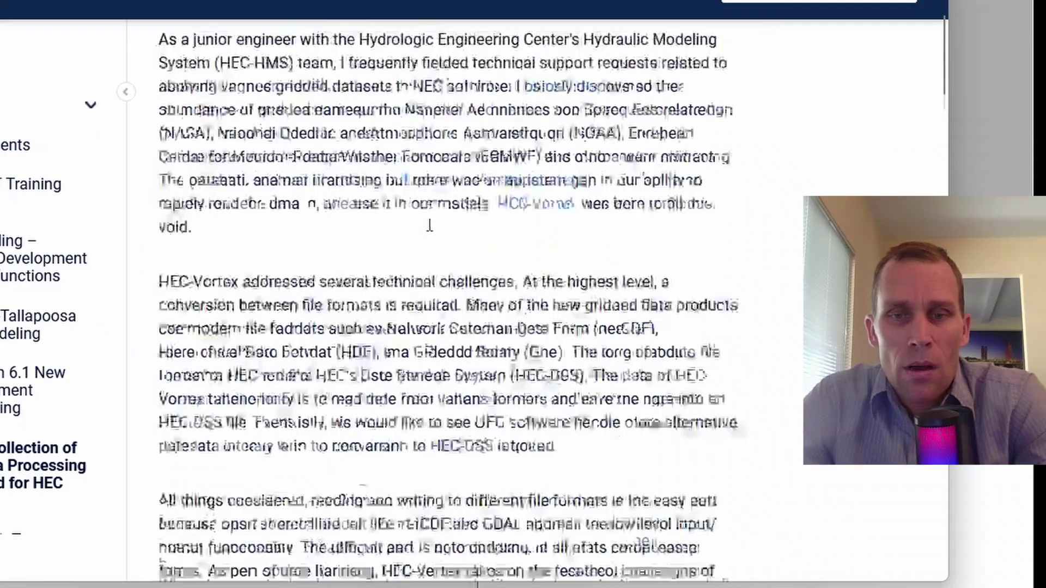
# Step: Examine the newsletter article's importer figure and its list summarizing the current HEC-Vortex utilities
pyautogui.scroll(-8, 425, 221)
pyautogui.scroll(-12, 424, 221)
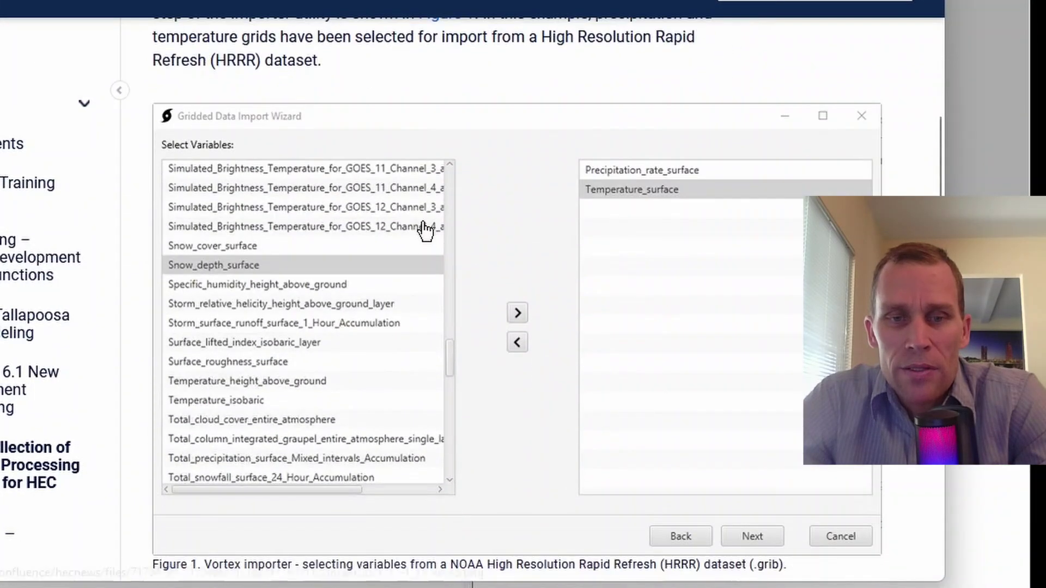
pyautogui.scroll(-3, 305, 207)
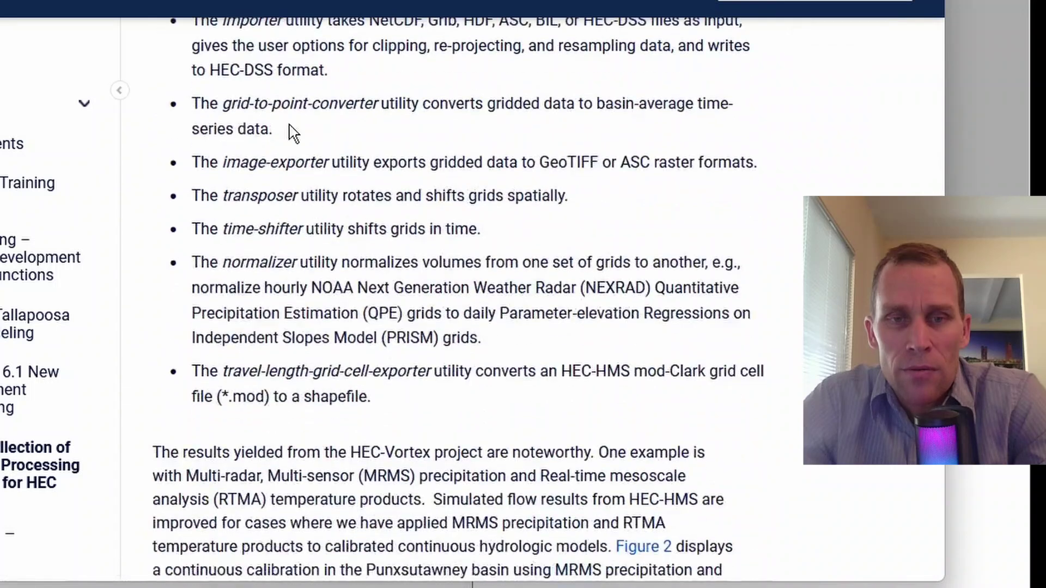
pyautogui.scroll(2, 292, 133)
pyautogui.moveTo(264, 120); pyautogui.dragTo(373, 467)
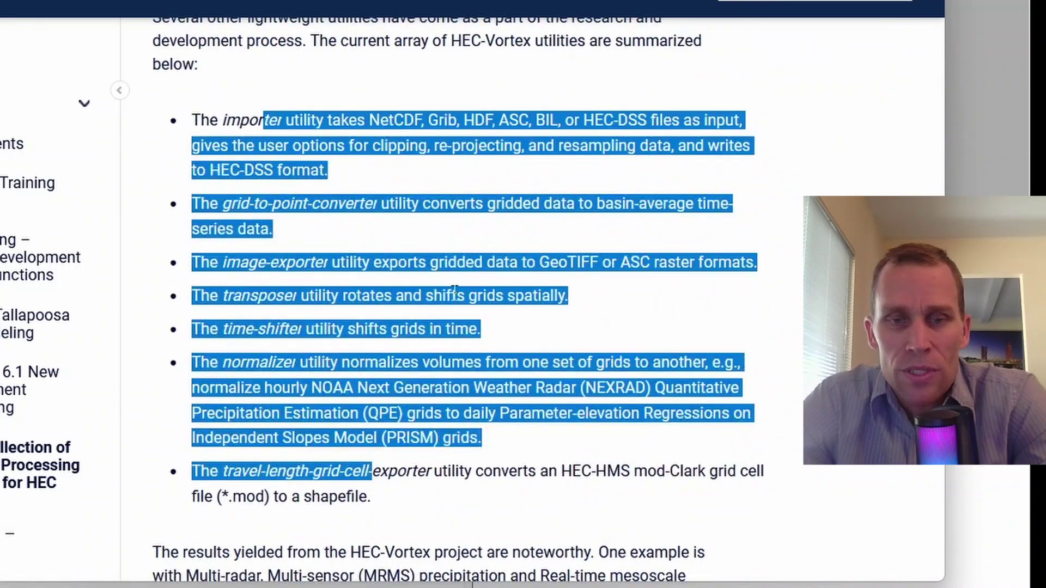
pyautogui.click(460, 248)
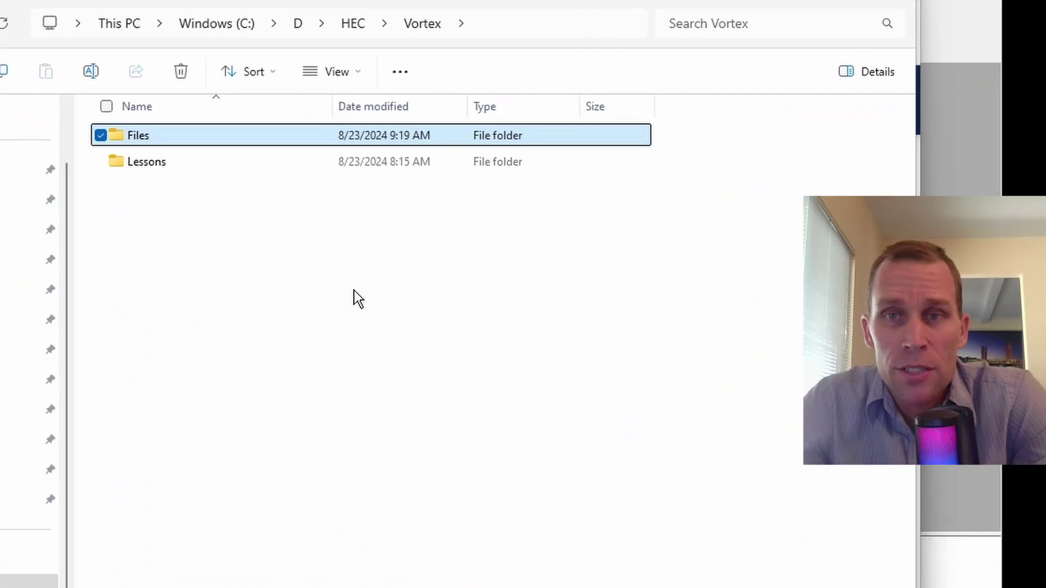
# Step: Open the bin folder inside Files in the Vortex directory and launch calculator.exe
pyautogui.click(353, 290)
pyautogui.doubleClick(142, 140)
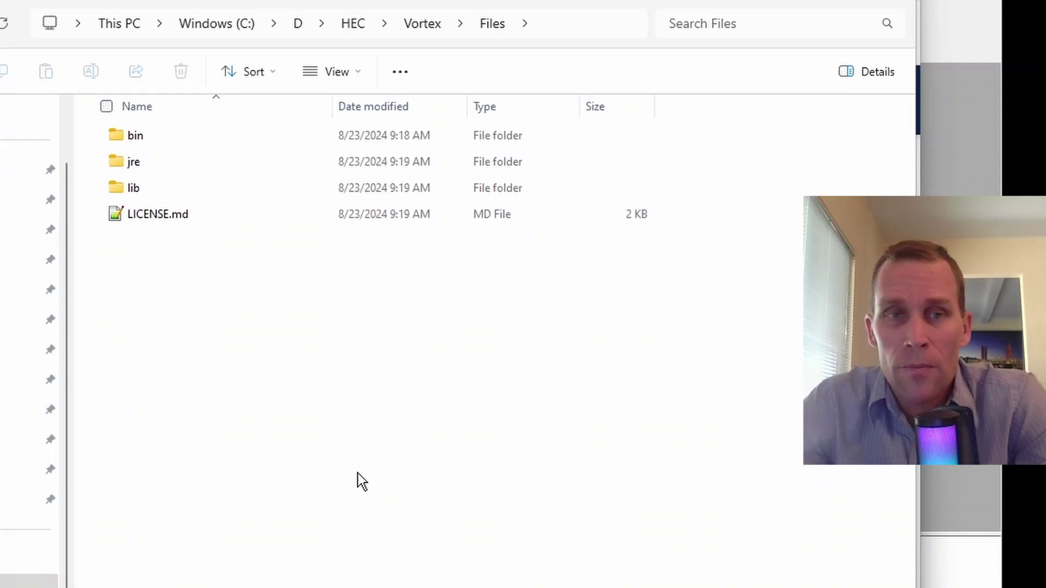
pyautogui.click(137, 138)
pyautogui.doubleClick(137, 137)
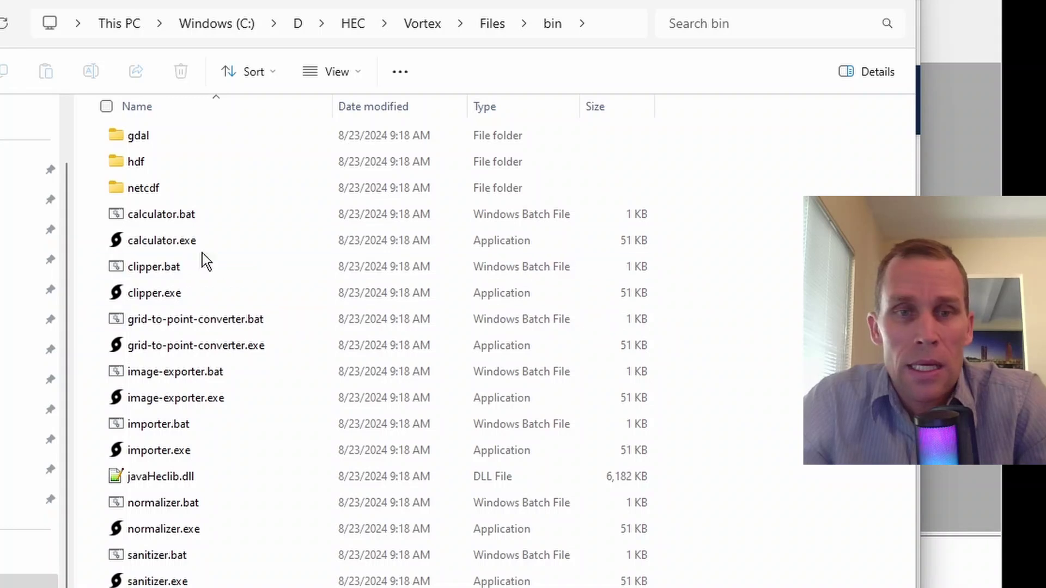
pyautogui.doubleClick(159, 243)
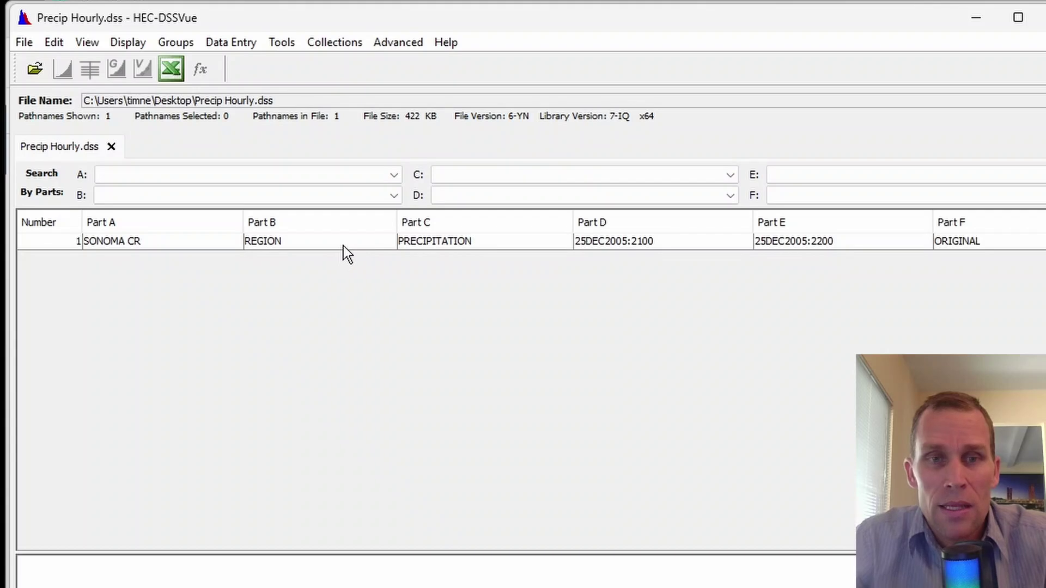
# Step: Plot the SONOMA CR precipitation grid from Precip Hourly.dss in HEC-DSSVue and enlarge the plot window
pyautogui.click(345, 243)
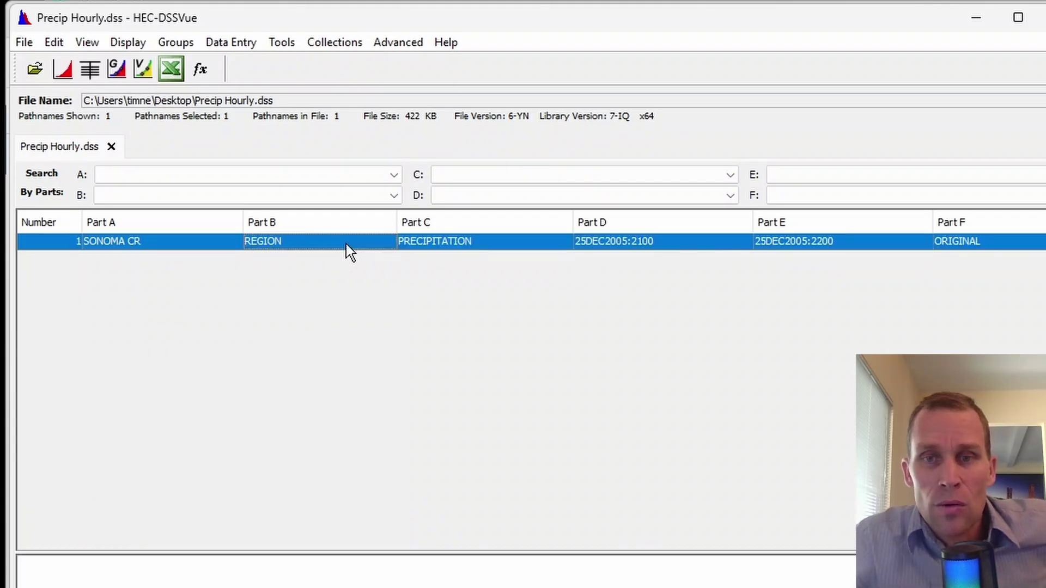
pyautogui.click(70, 73)
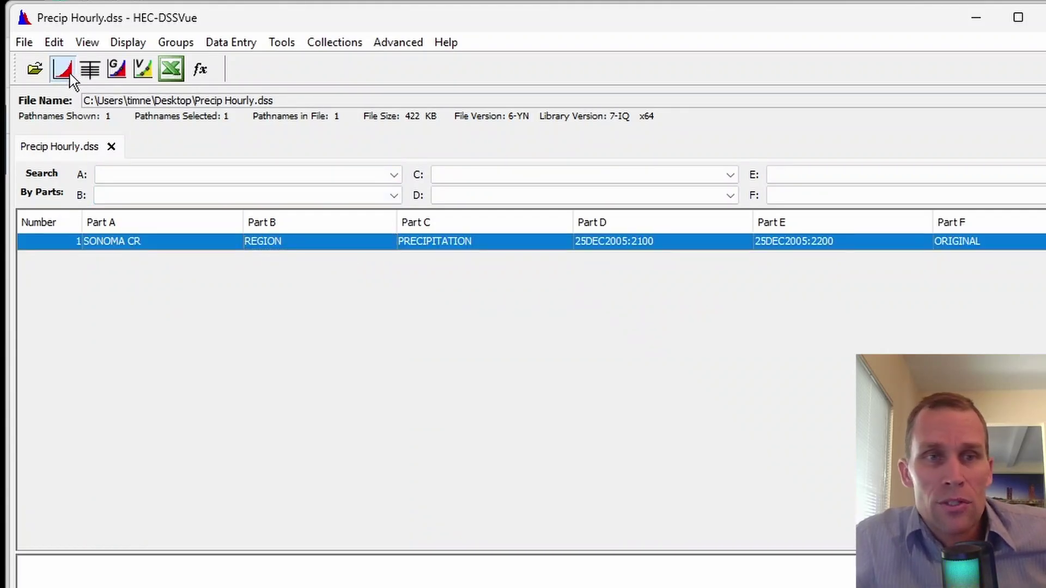
pyautogui.moveTo(271, 22); pyautogui.dragTo(437, 1)
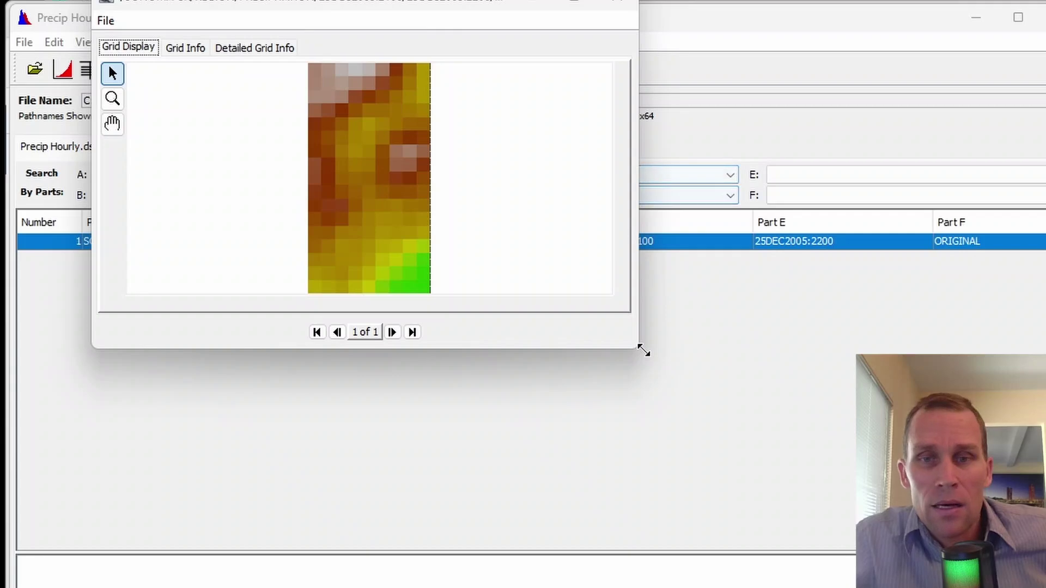
pyautogui.moveTo(641, 350); pyautogui.dragTo(974, 587)
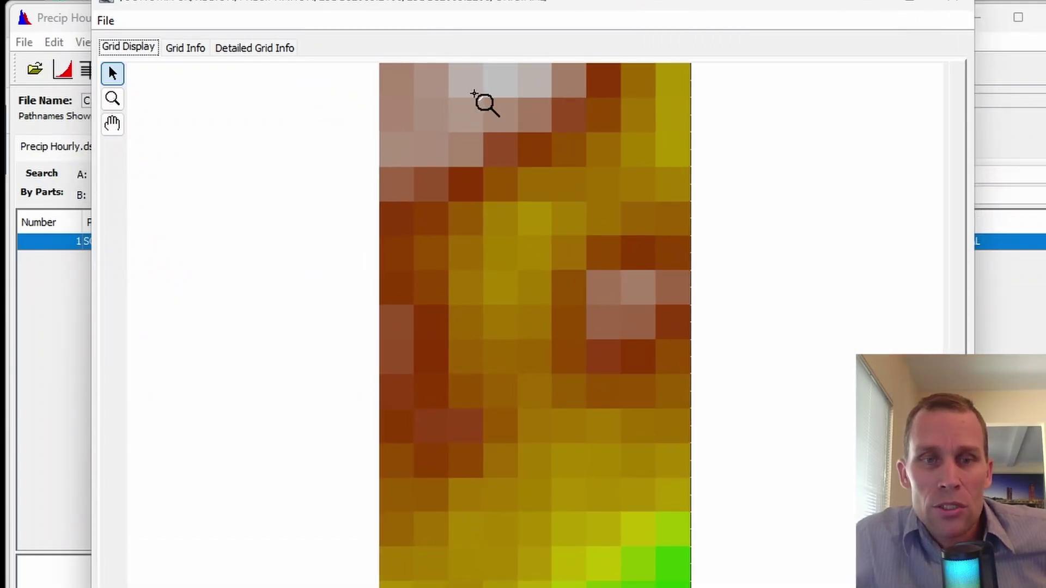
# Step: Examine the precipitation grid's info, including its type, extents, cell size and data statistics
pyautogui.click(184, 48)
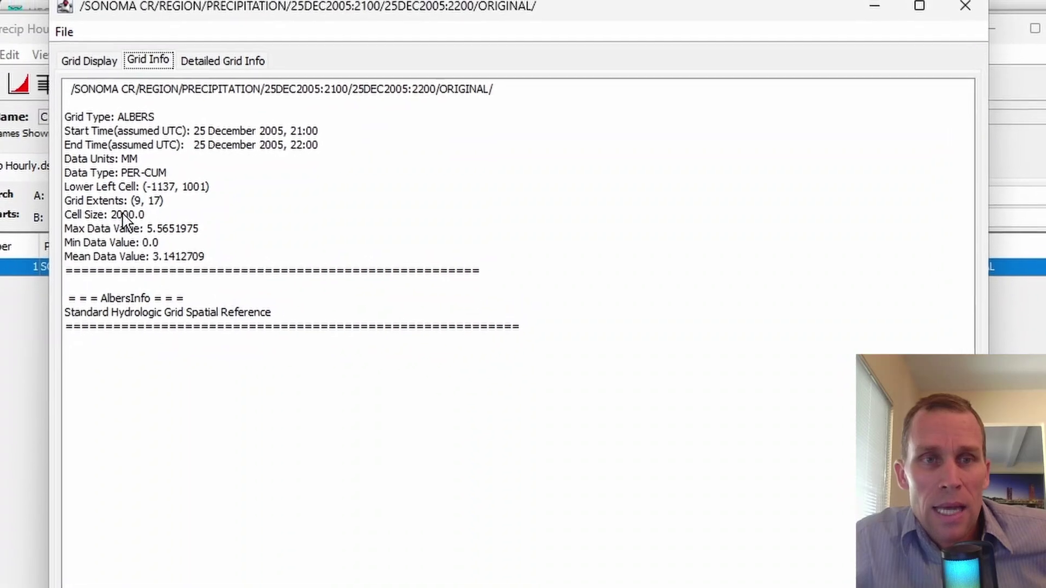
pyautogui.moveTo(97, 223); pyautogui.dragTo(102, 229)
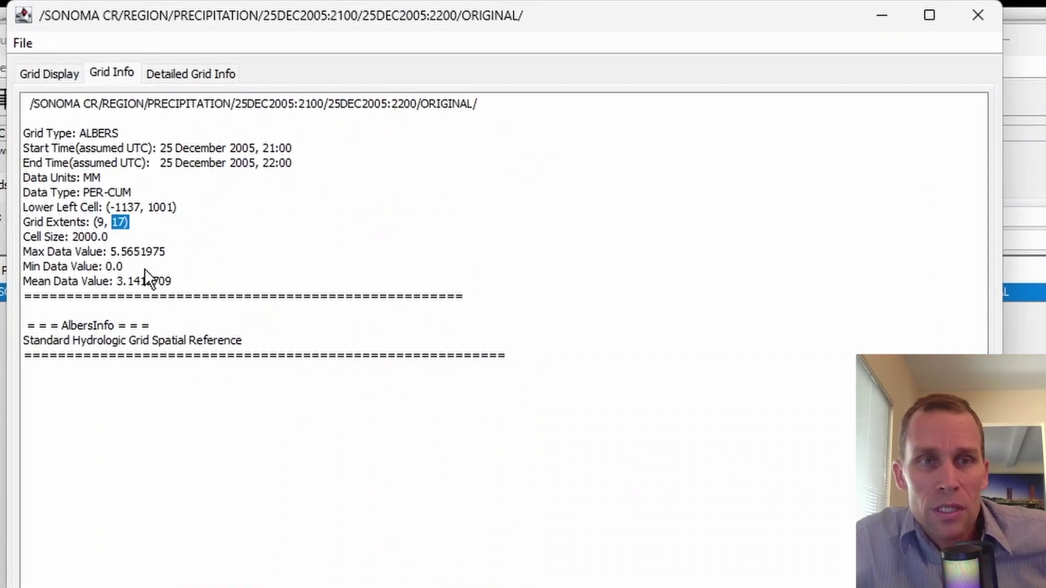
pyautogui.moveTo(185, 296); pyautogui.dragTo(22, 118)
pyautogui.click(330, 174)
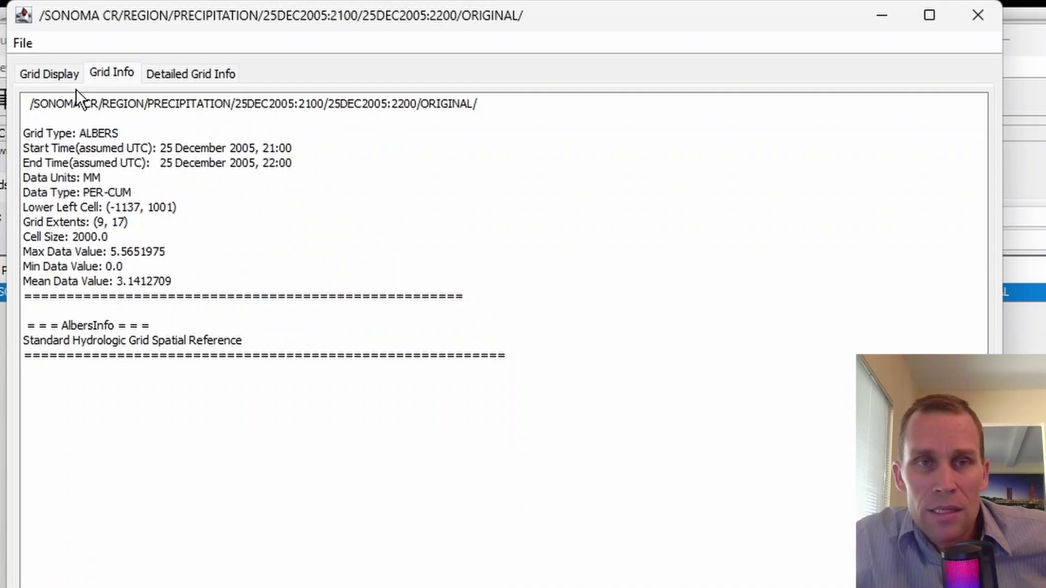
# Step: Inspect individual cell values on the precipitation grid's display, and close the plot window
pyautogui.click(57, 82)
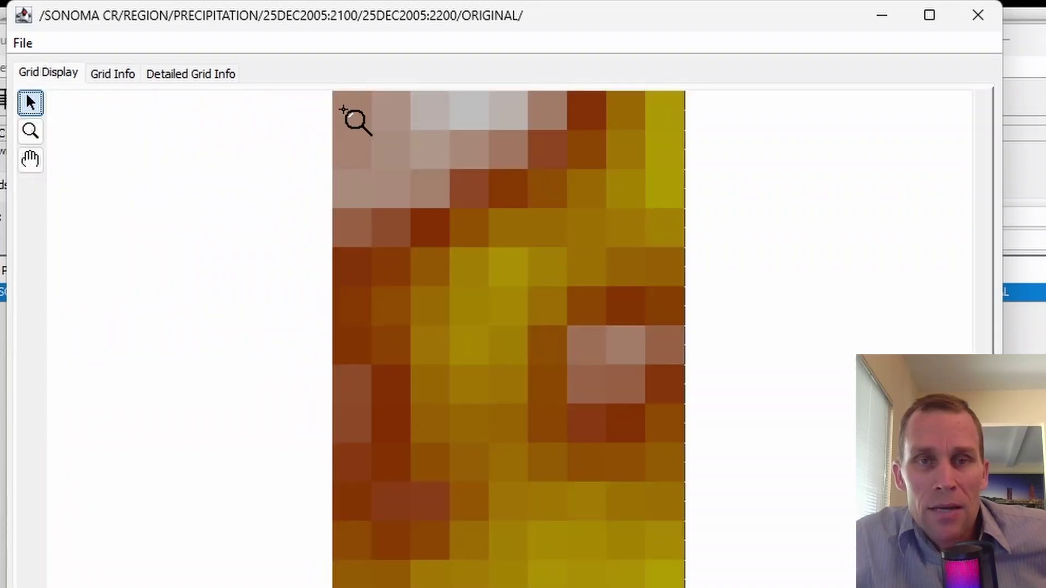
pyautogui.moveTo(343, 109)
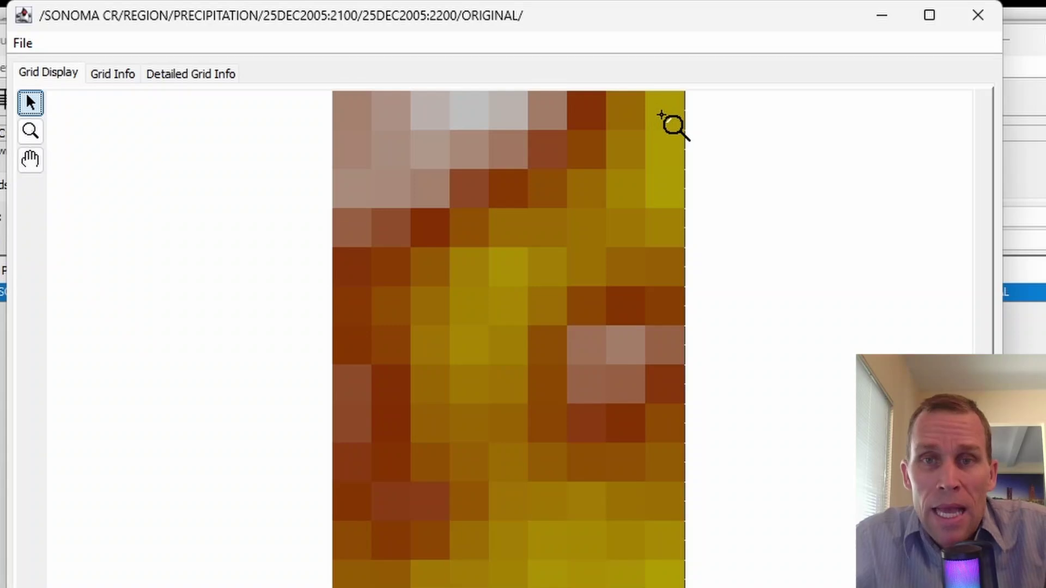
pyautogui.moveTo(664, 111)
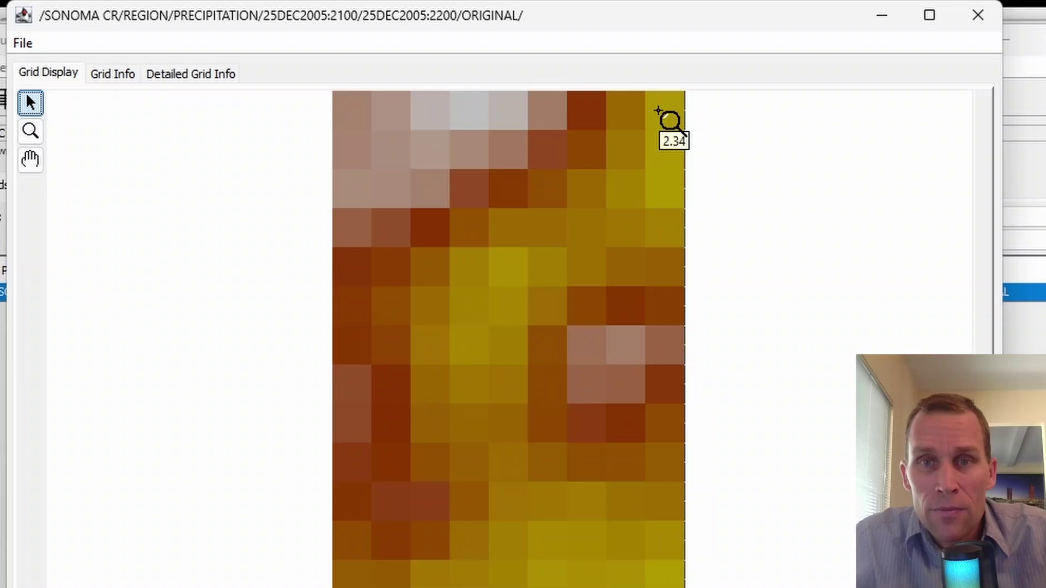
pyautogui.moveTo(379, 164)
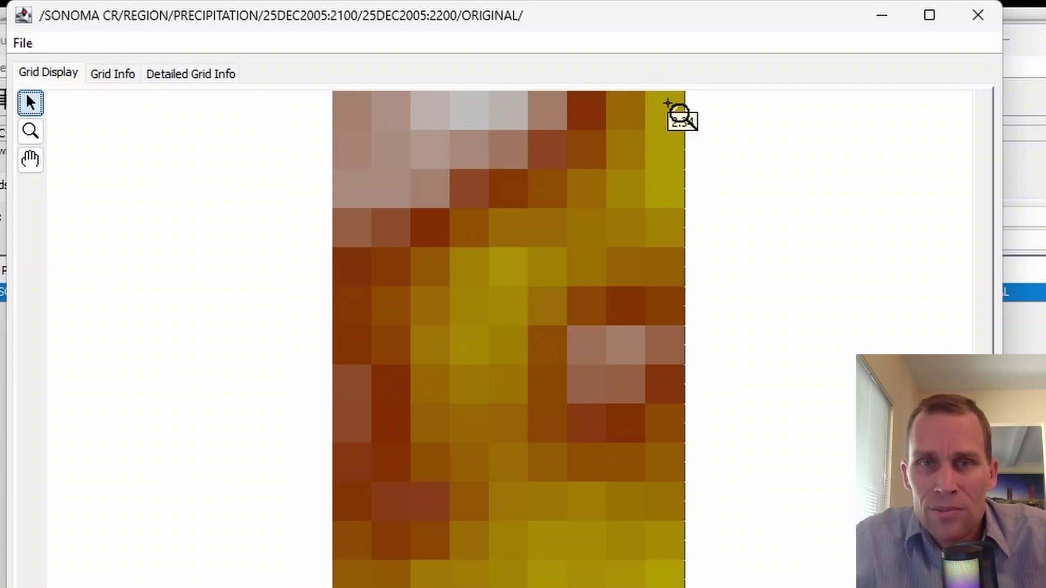
pyautogui.click(978, 15)
# Step: Switch to the Vortex Clipper Wizard and load Precip Hourly.dss from the Desktop as the source file
pyautogui.hotkey('alt', 'Tab')
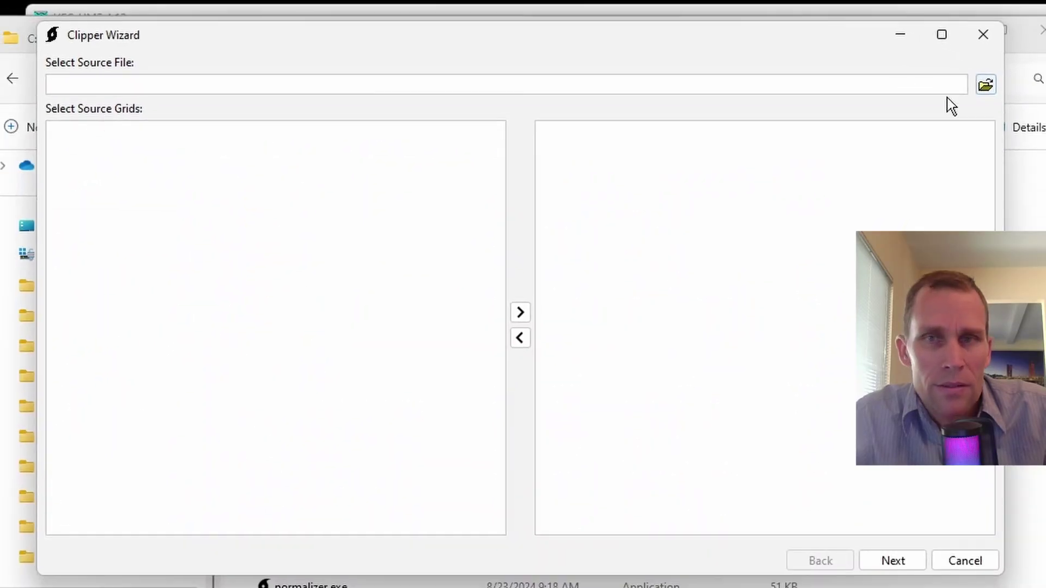
pyautogui.click(984, 86)
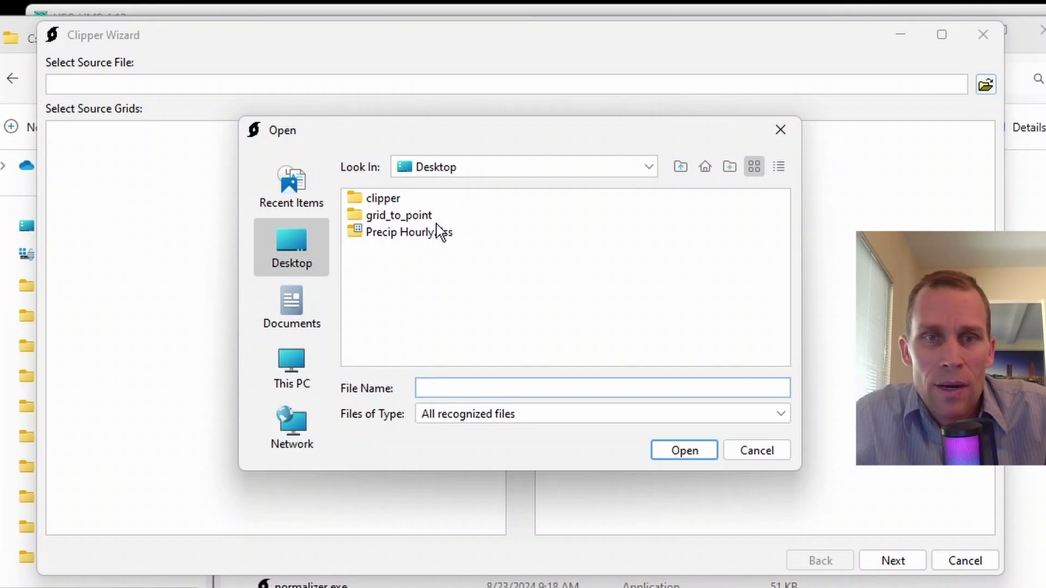
pyautogui.click(427, 238)
pyautogui.doubleClick(427, 235)
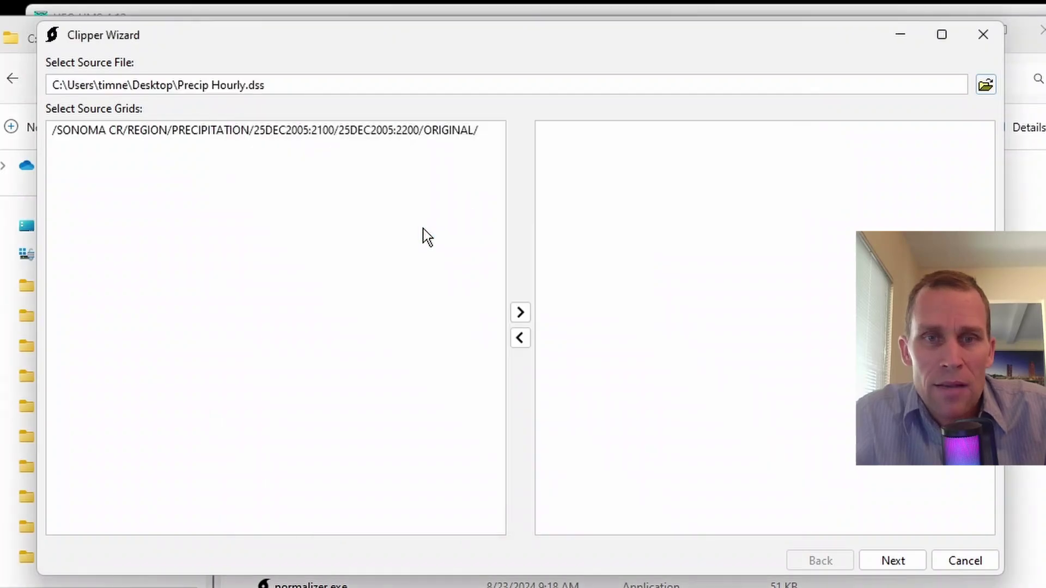
# Step: Add the SONOMA CR precipitation record to the selected source grids and advance to the clipping datasource page
pyautogui.click(313, 135)
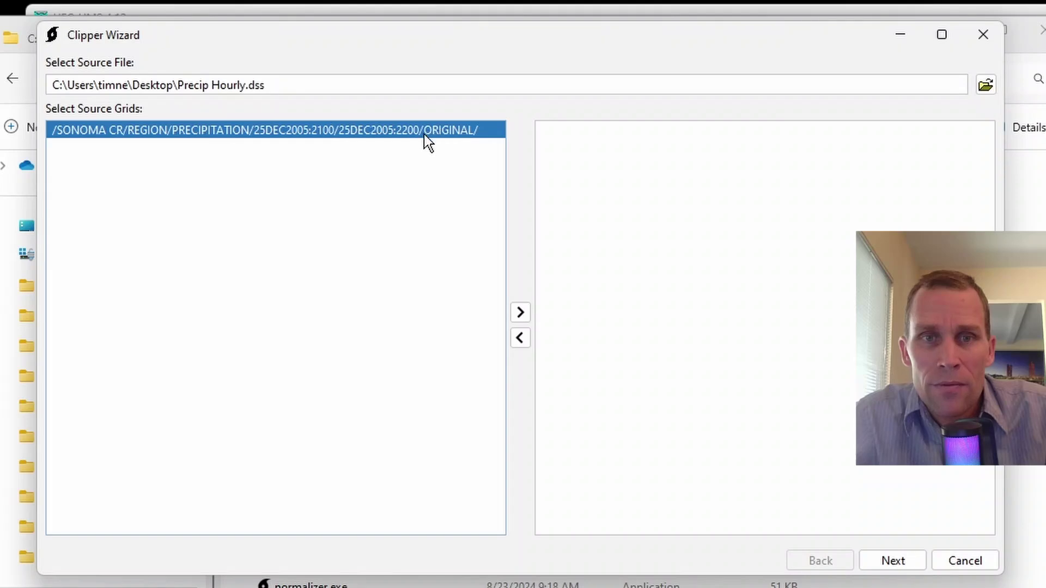
pyautogui.click(521, 313)
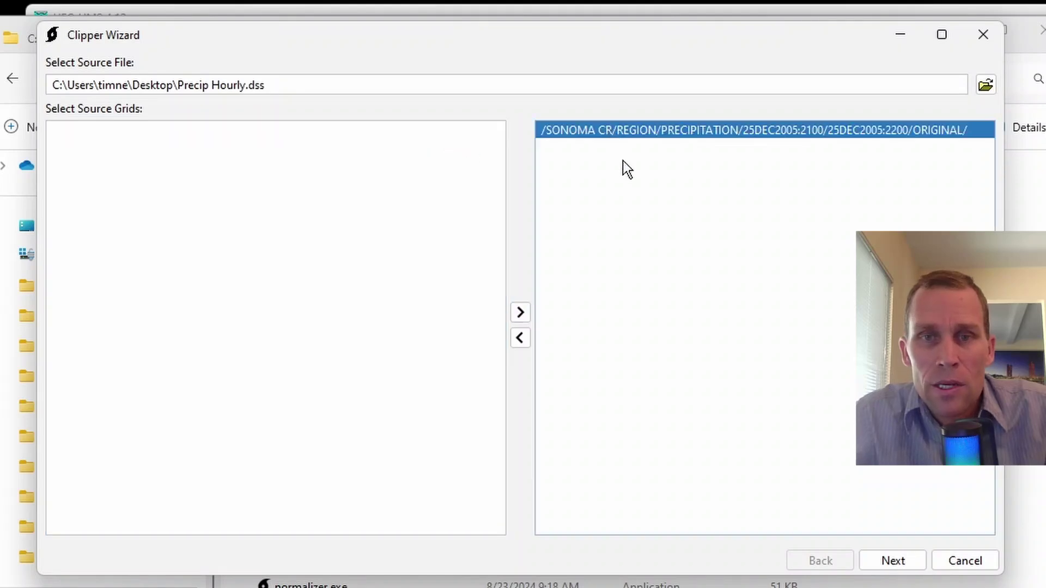
pyautogui.click(882, 561)
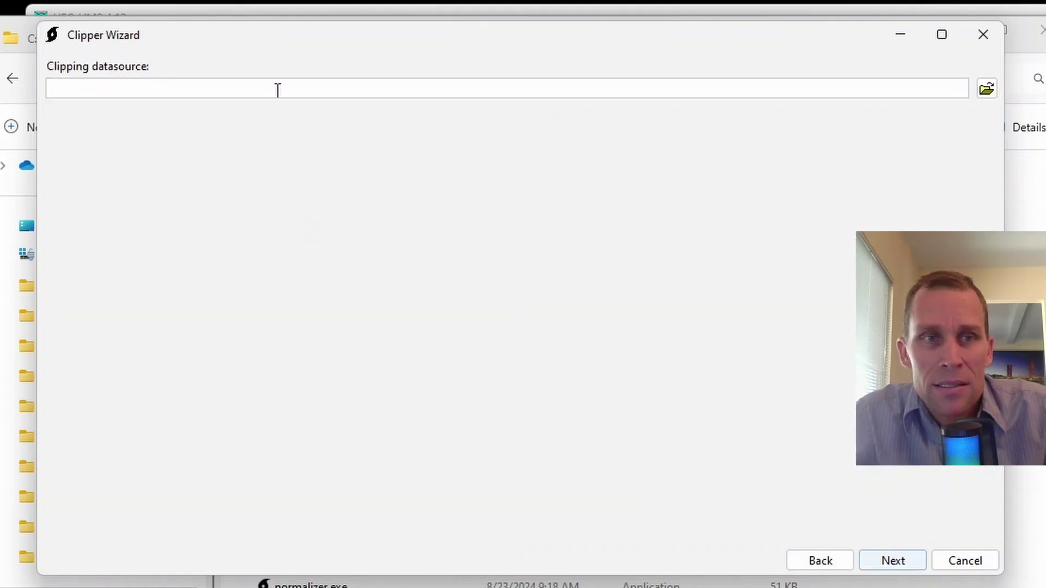
# Step: Exit the Clipper Wizard without clipping and launch the Vortex Calculator from the bin folder
pyautogui.click(811, 562)
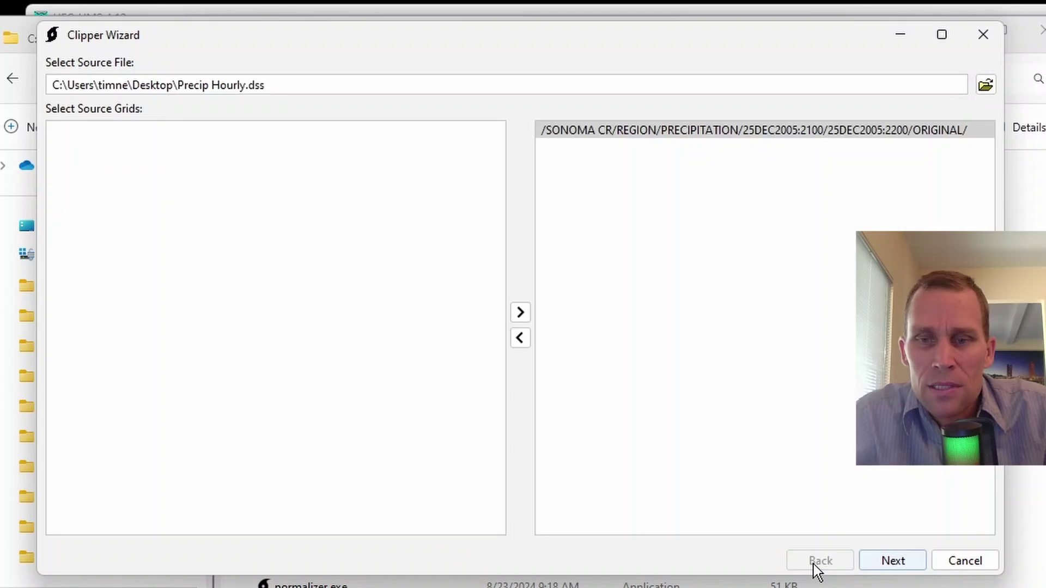
pyautogui.click(983, 35)
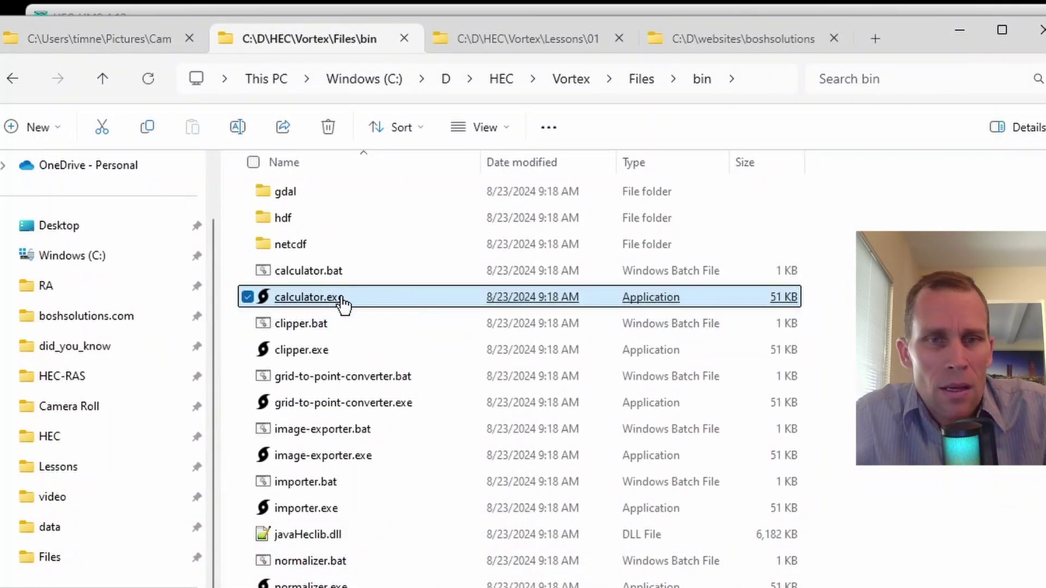
pyautogui.doubleClick(322, 308)
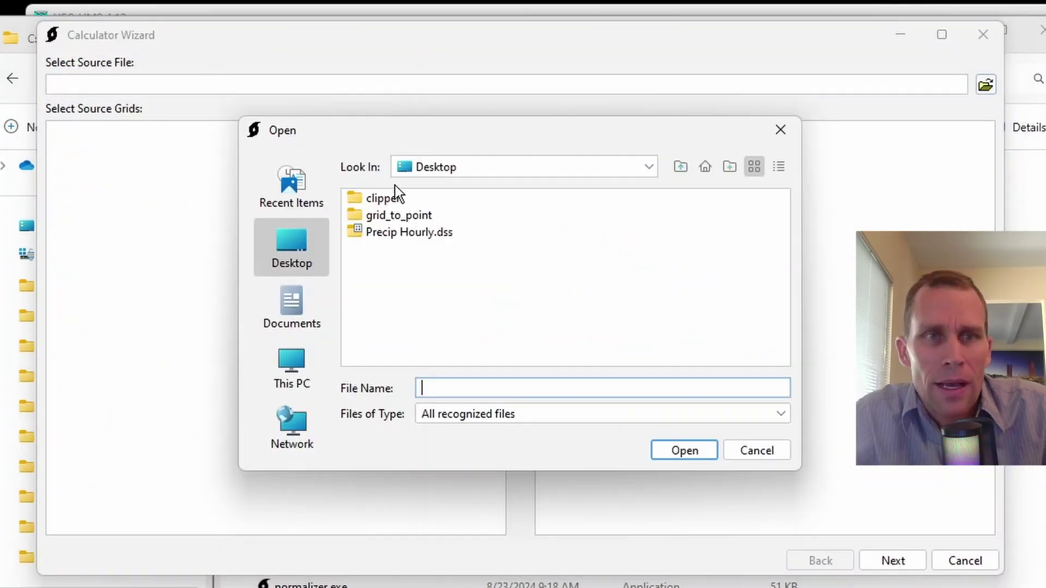
# Step: Load Precip Hourly.dss from the Desktop as the source file and add the SONOMA CR precipitation record to the selected grids
pyautogui.doubleClick(410, 233)
pyautogui.click(339, 153)
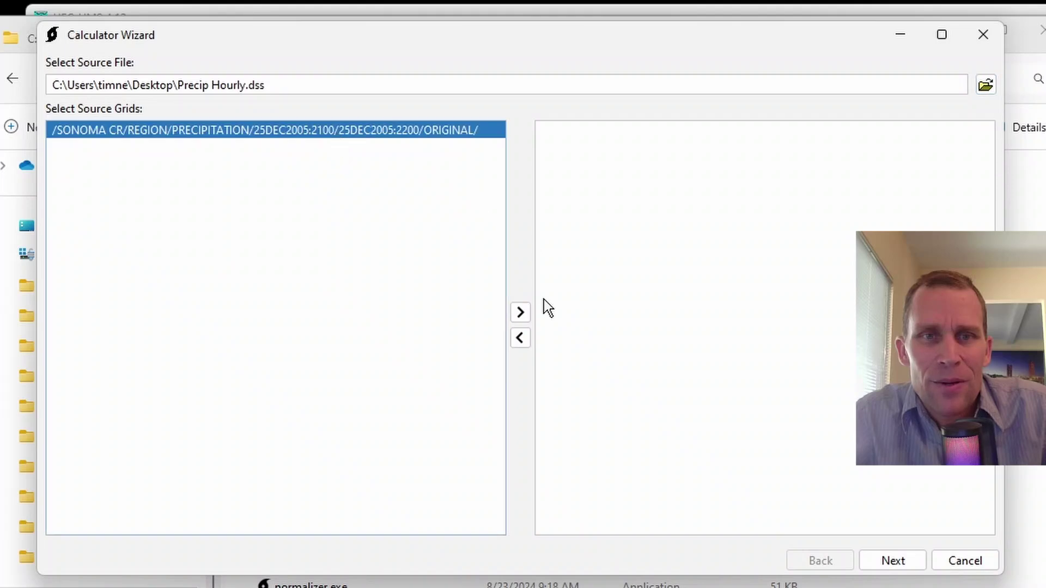
pyautogui.click(520, 313)
pyautogui.click(892, 561)
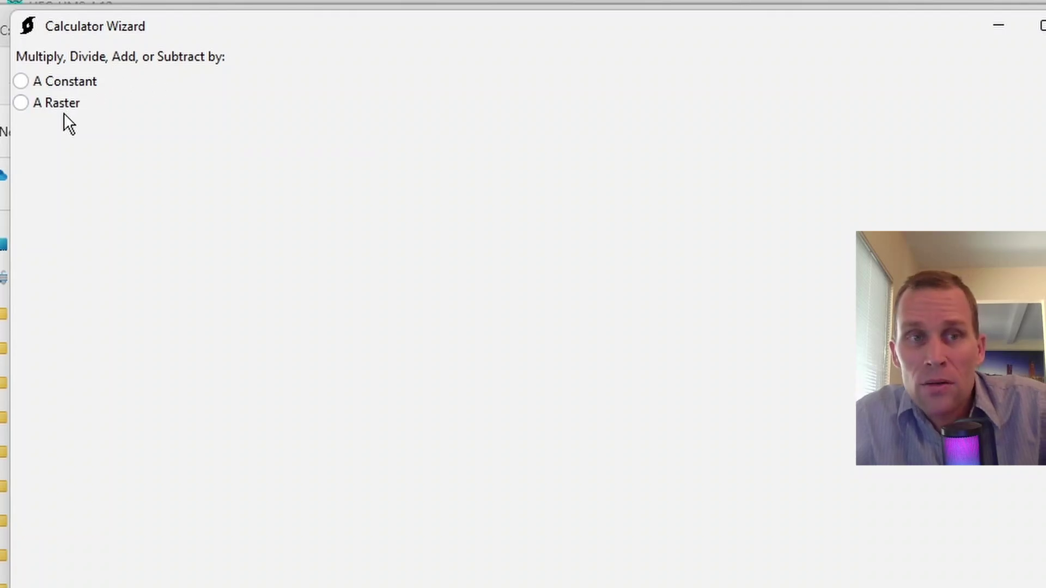
# Step: Choose a constant as the operand for the grid calculation and set the constant to add to 5
pyautogui.click(21, 81)
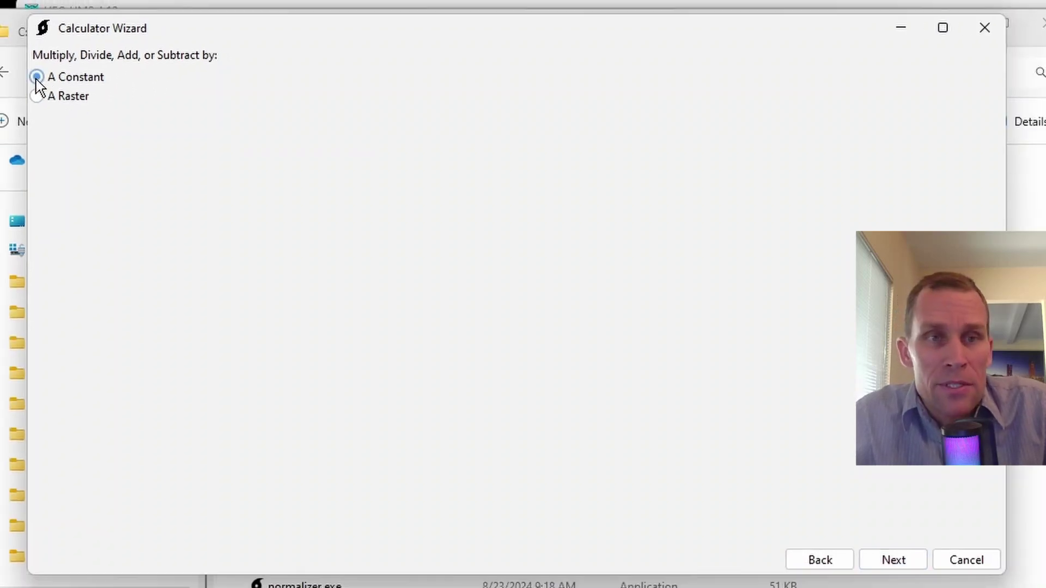
pyautogui.click(888, 560)
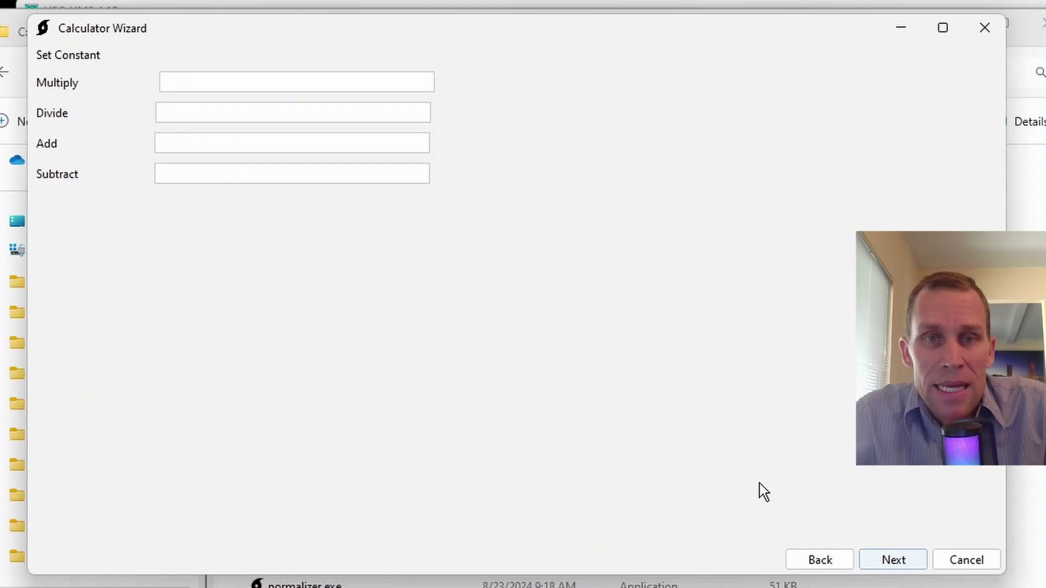
pyautogui.click(208, 87)
pyautogui.click(202, 109)
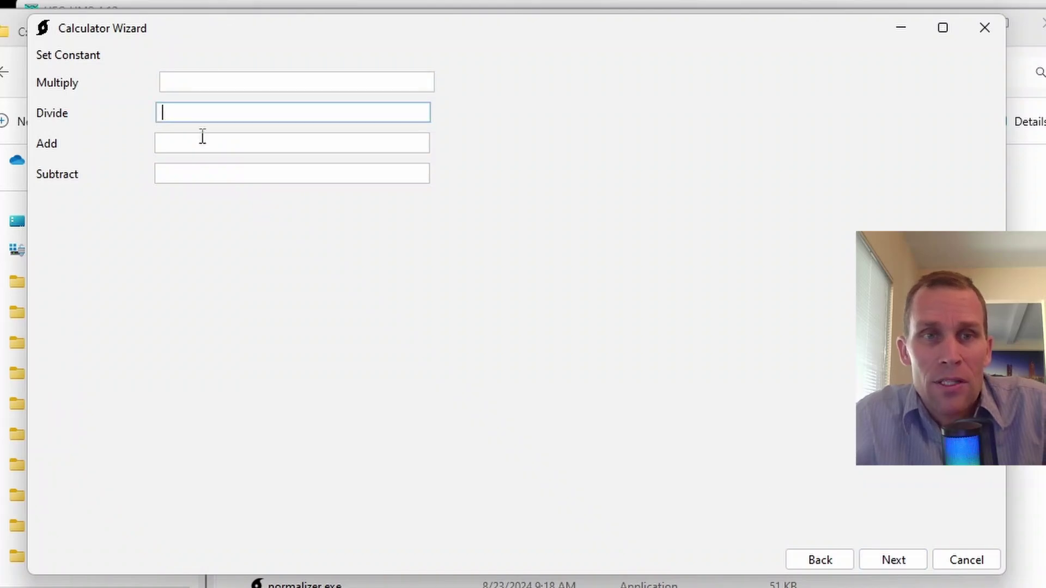
pyautogui.click(203, 137)
pyautogui.click(211, 172)
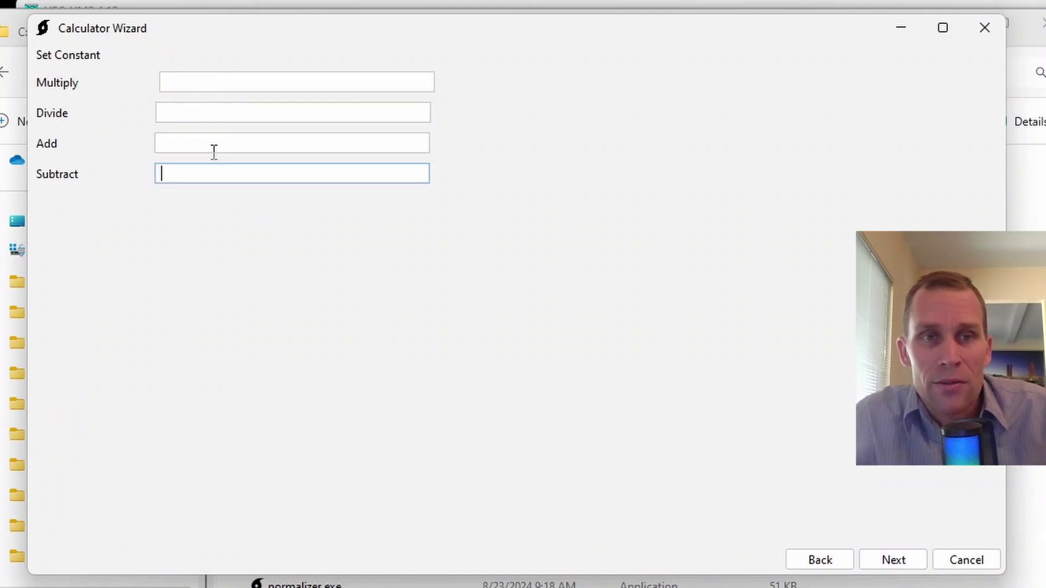
pyautogui.click(210, 146)
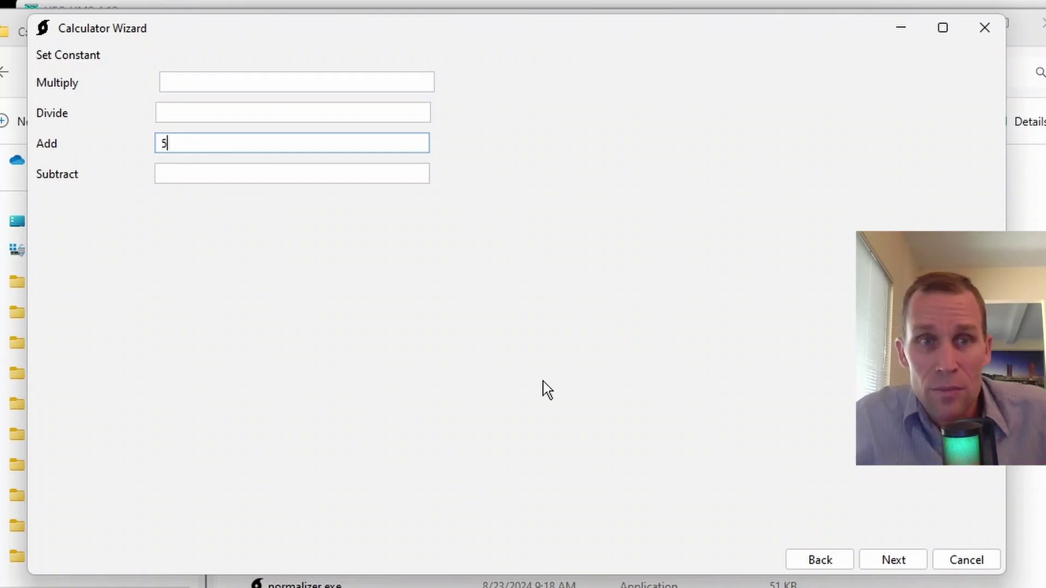
pyautogui.click(885, 562)
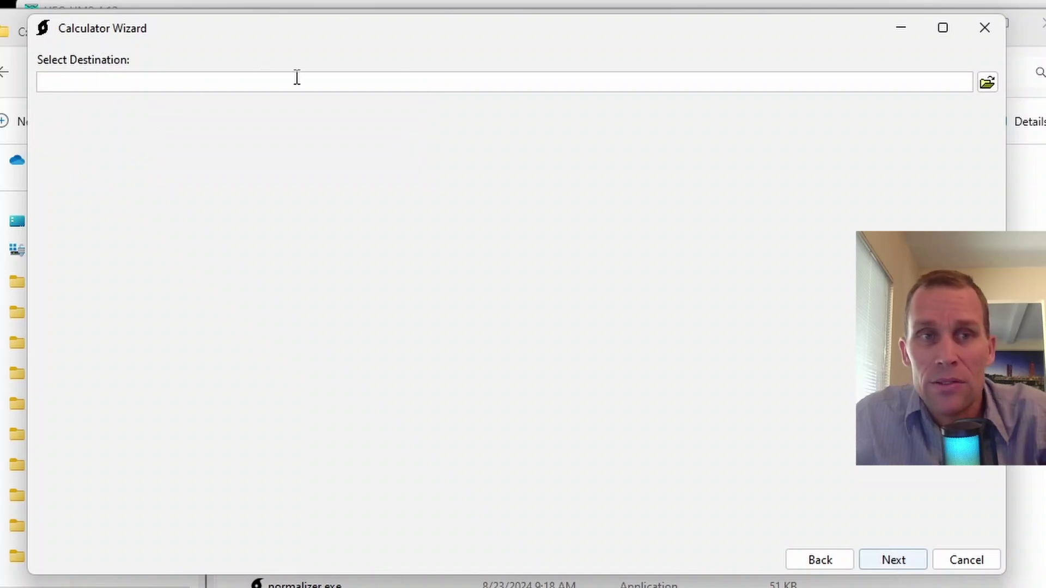
# Step: Set the calculation's destination to a new DSS file named add5 on the Desktop
pyautogui.click(989, 82)
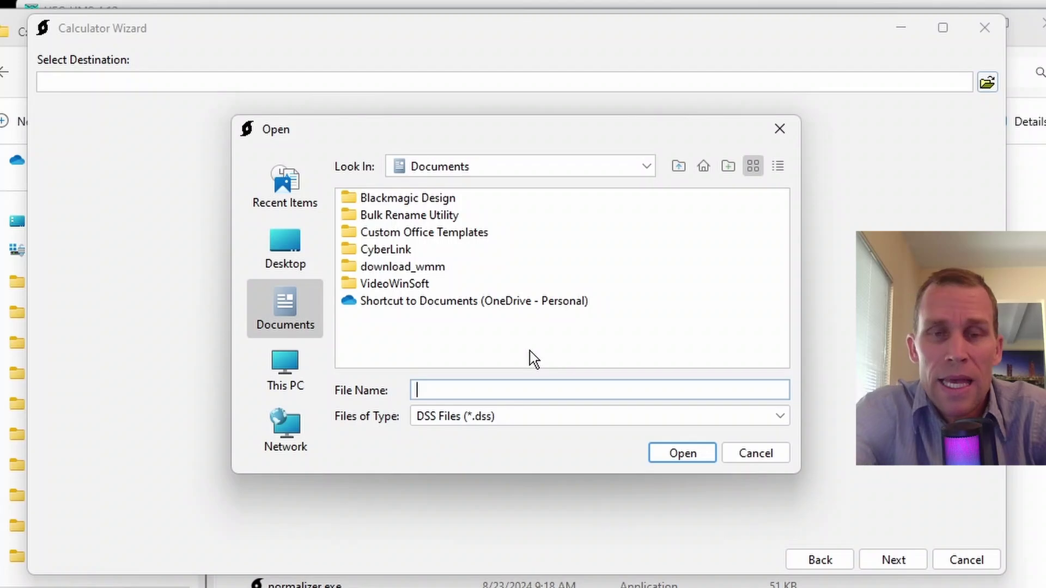
pyautogui.write('add5')
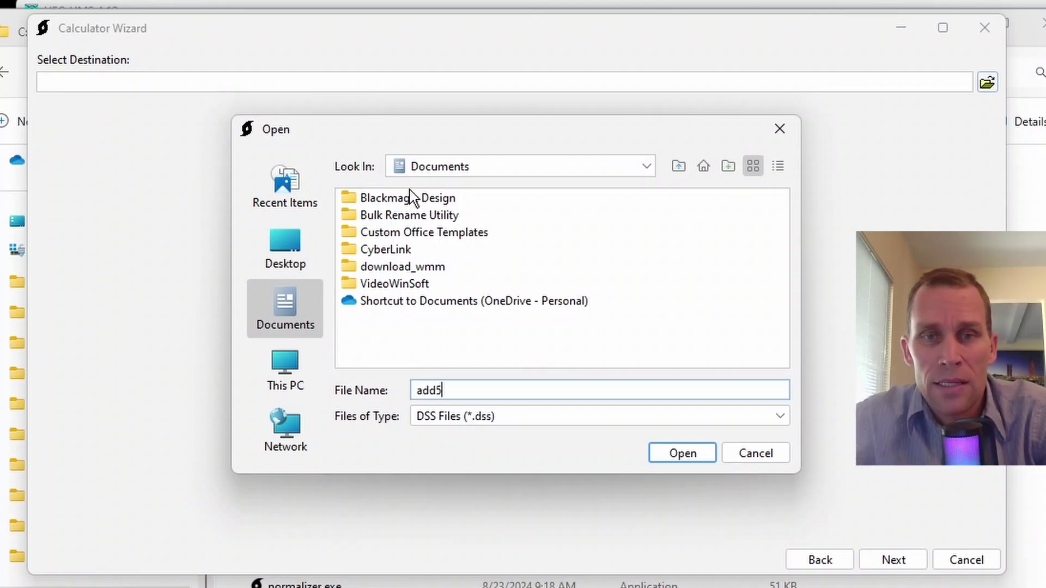
pyautogui.click(285, 248)
pyautogui.click(669, 452)
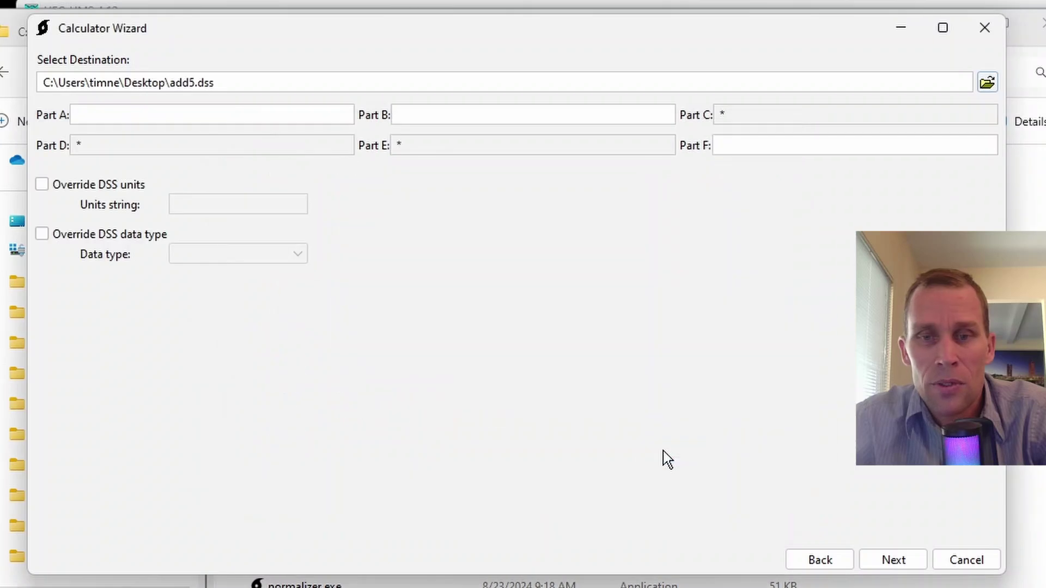
# Step: Set the output's Part F to add5, run the calculation, and close the Calculator Wizard
pyautogui.click(718, 147)
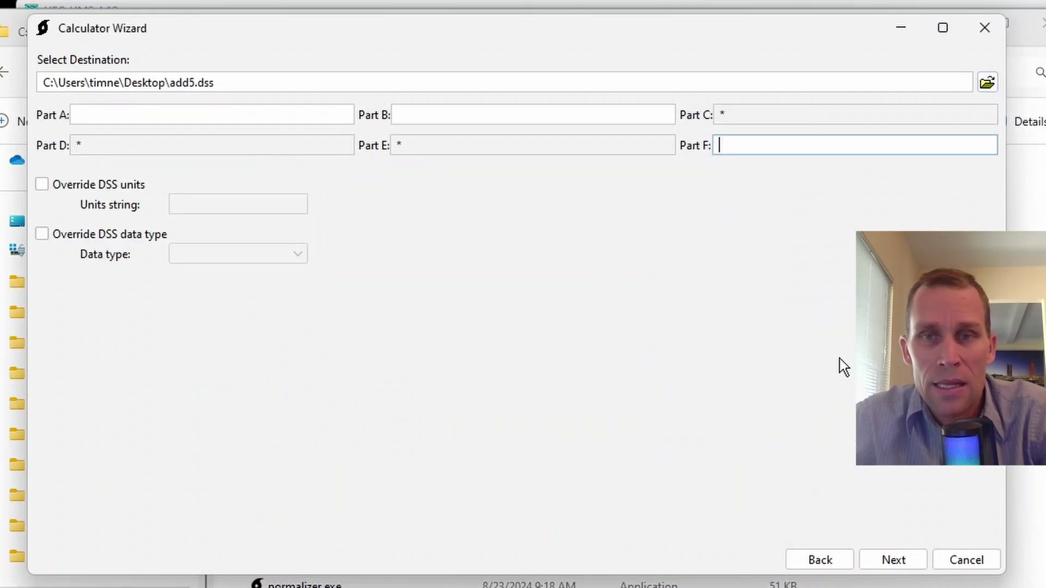
pyautogui.write('add5')
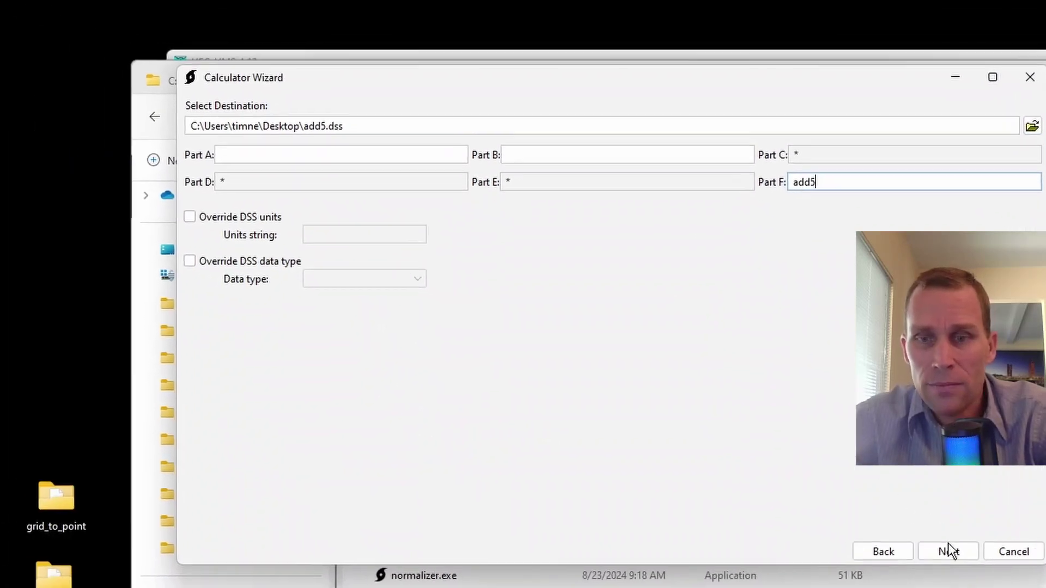
pyautogui.click(894, 560)
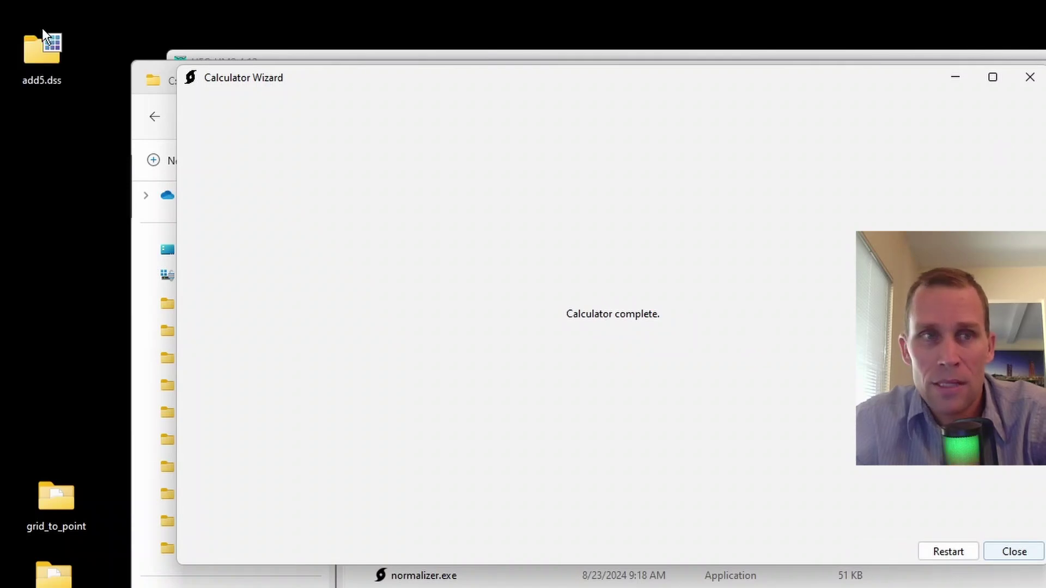
pyautogui.moveTo(42, 32); pyautogui.dragTo(60, 392)
pyautogui.click(1029, 77)
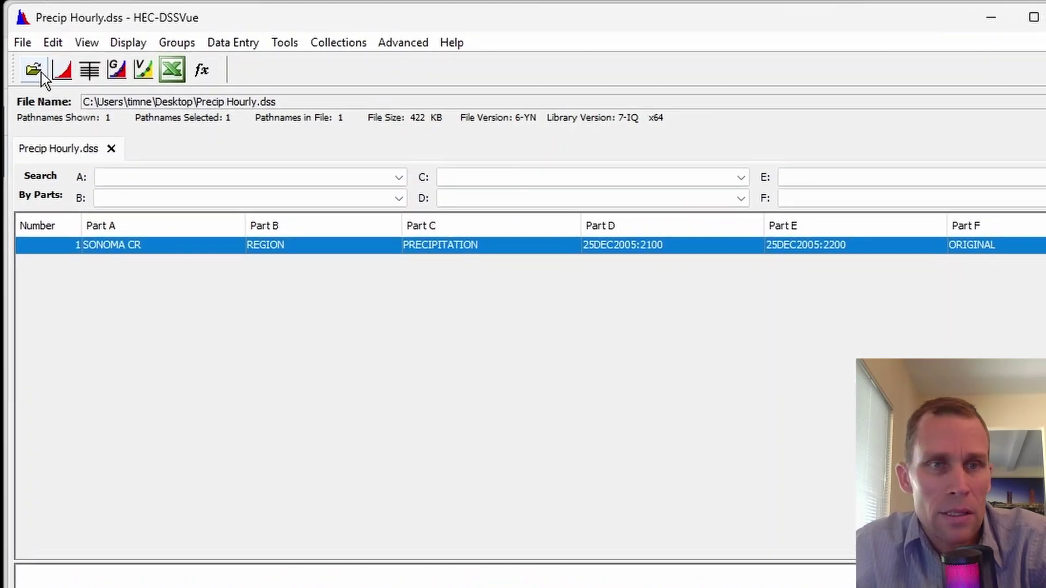
# Step: Switch to HEC-DSSVue and open add5.dss from the Desktop
pyautogui.click(34, 70)
pyautogui.click(417, 270)
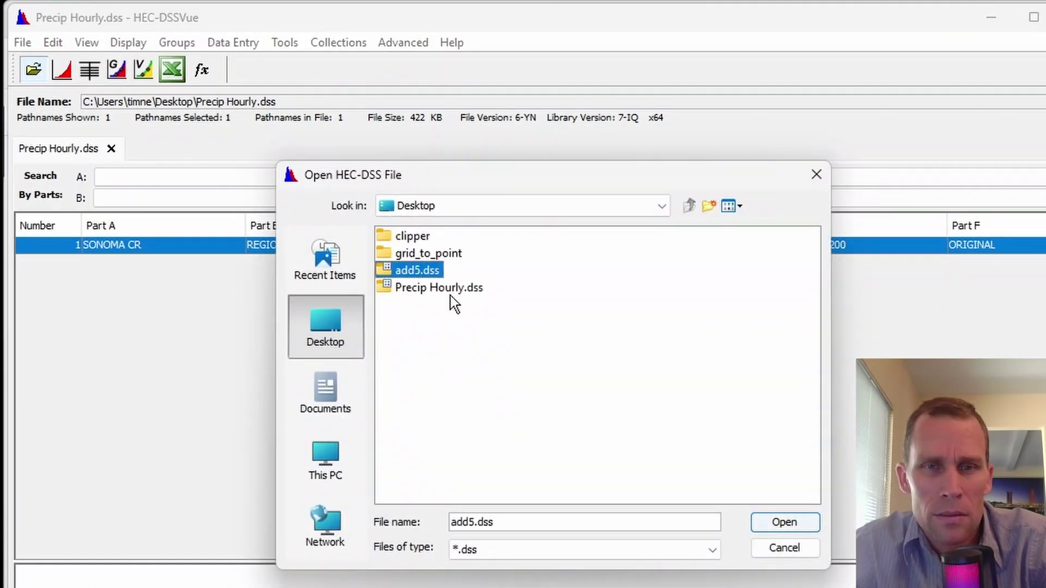
pyautogui.click(773, 522)
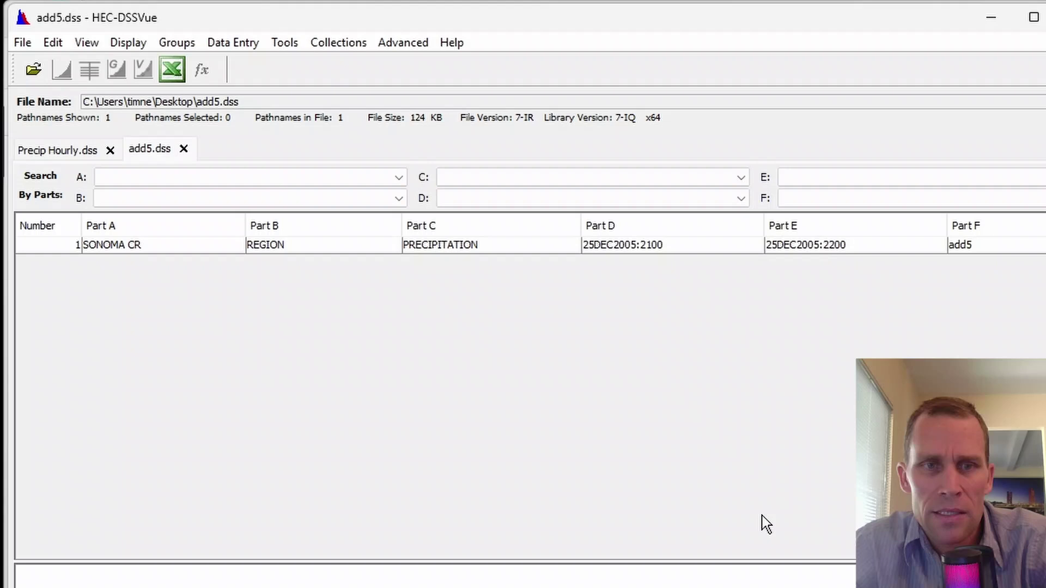
# Step: Copy the SONOMA CR precipitation record from add5.dss into Precip Hourly.dss
pyautogui.click(305, 248)
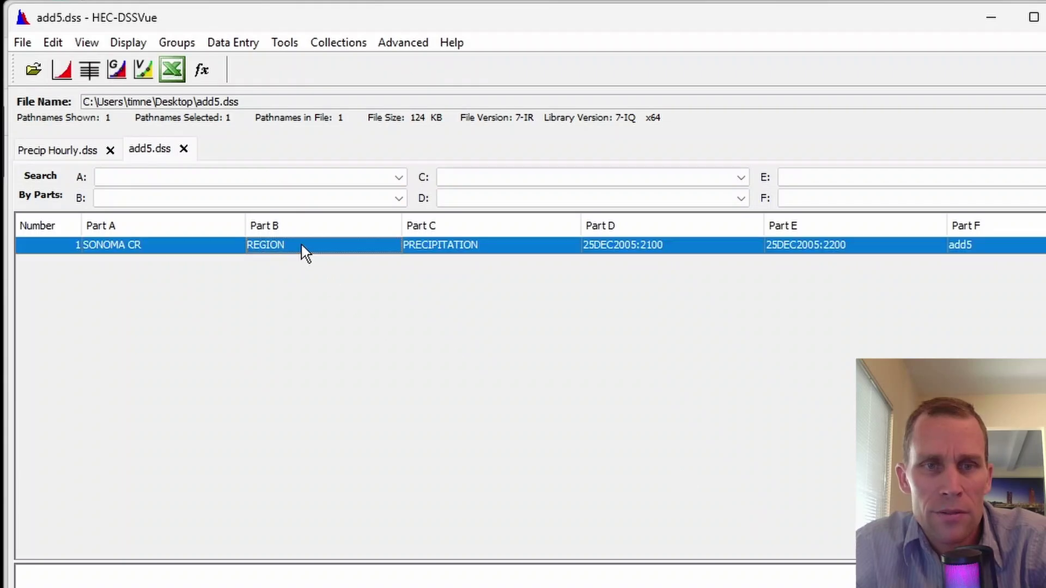
pyautogui.click(57, 41)
pyautogui.click(109, 284)
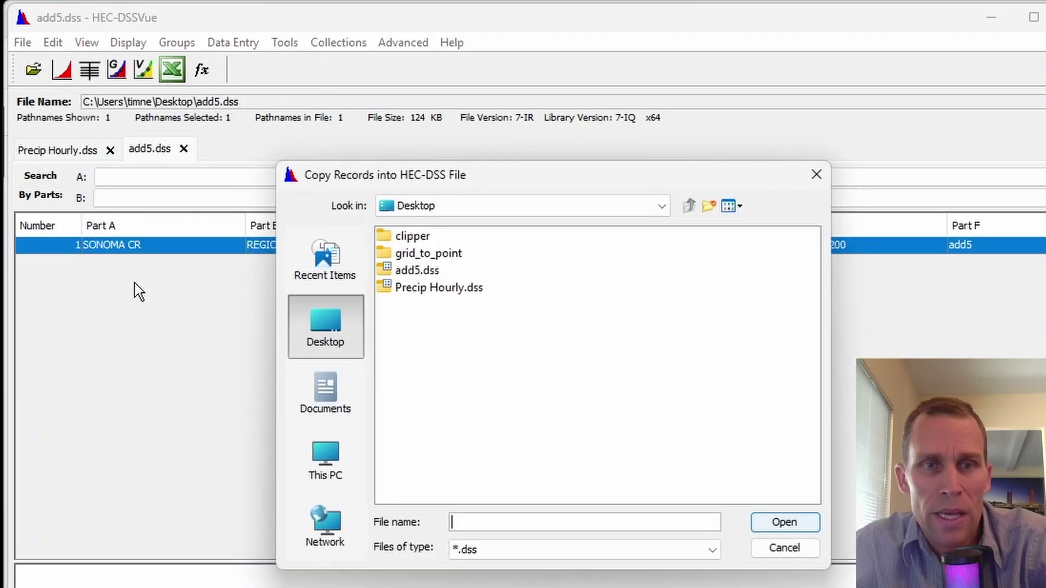
pyautogui.click(436, 287)
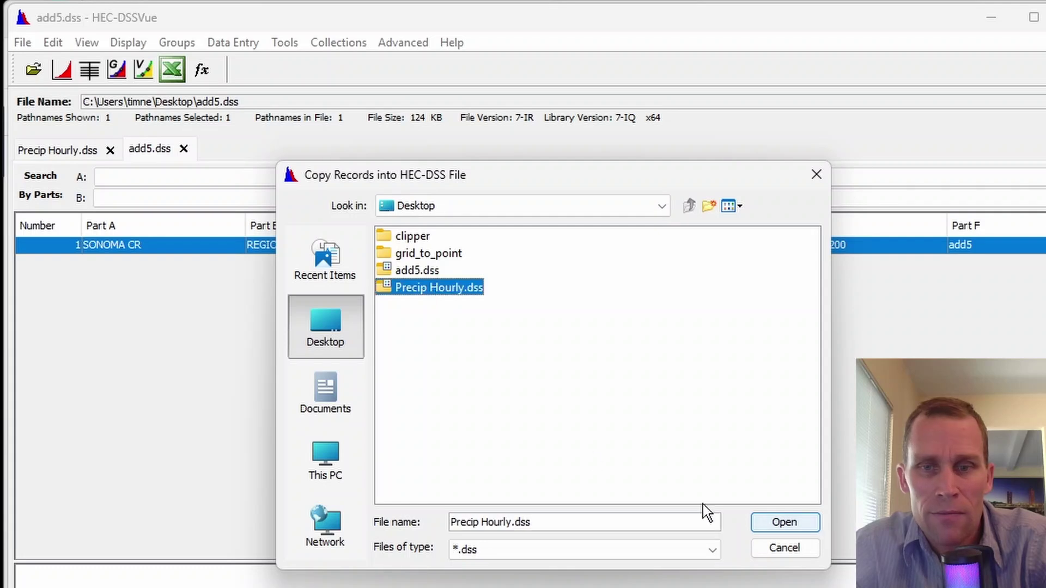
pyautogui.click(779, 523)
pyautogui.click(632, 395)
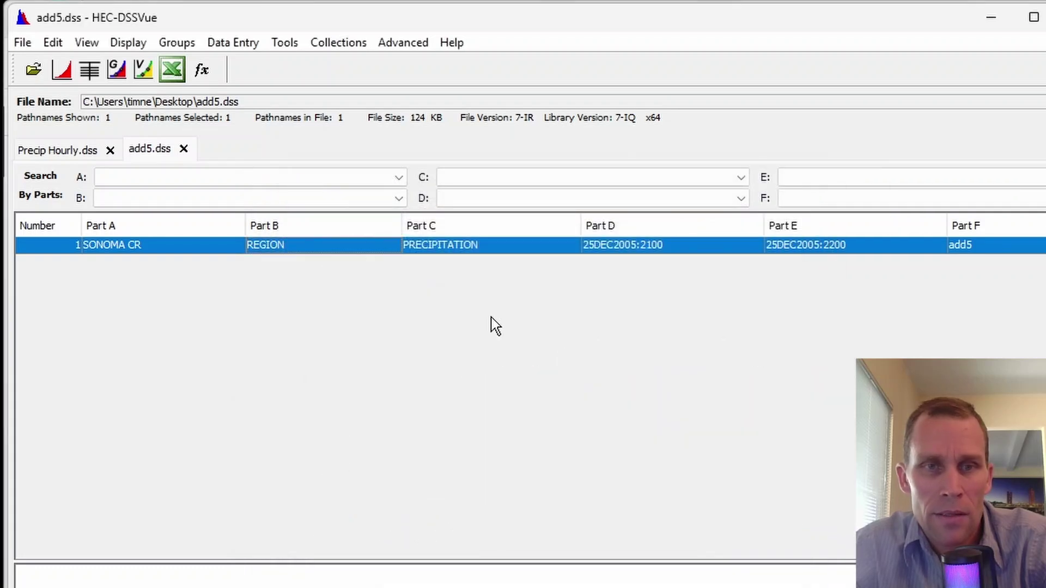
# Step: Close add5.dss and refresh the record list of Precip Hourly.dss
pyautogui.click(183, 148)
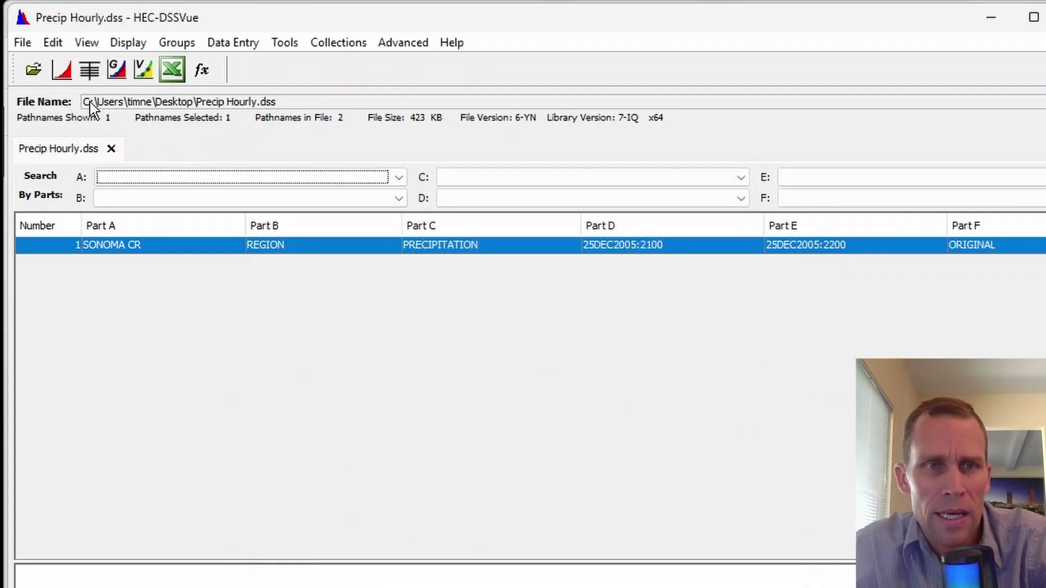
pyautogui.click(86, 42)
pyautogui.click(145, 299)
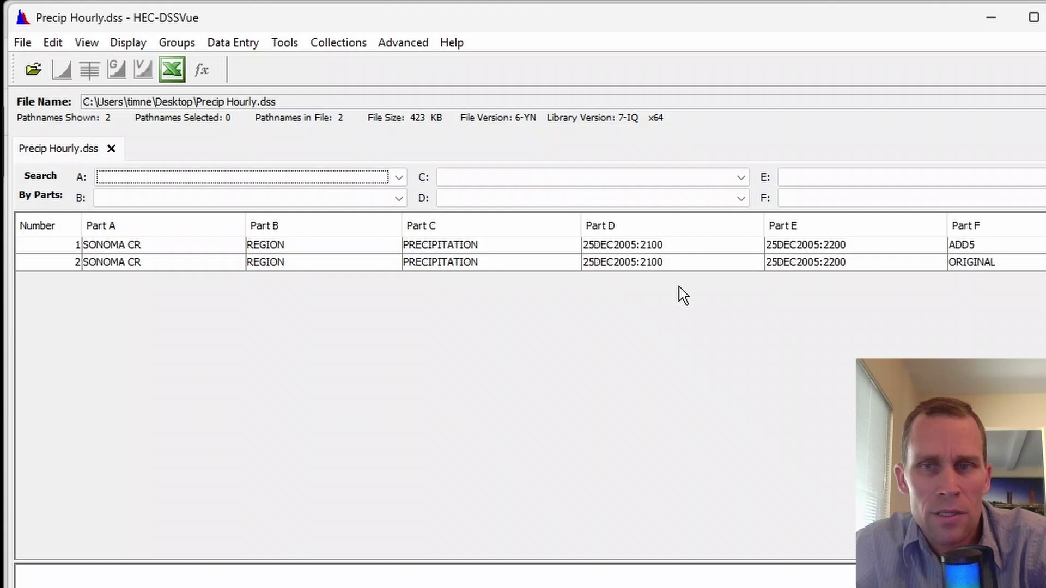
# Step: Plot the ADD5 precipitation grid, enlarge its plot window, and inspect individual cell values on the grid display
pyautogui.click(965, 263)
pyautogui.click(959, 245)
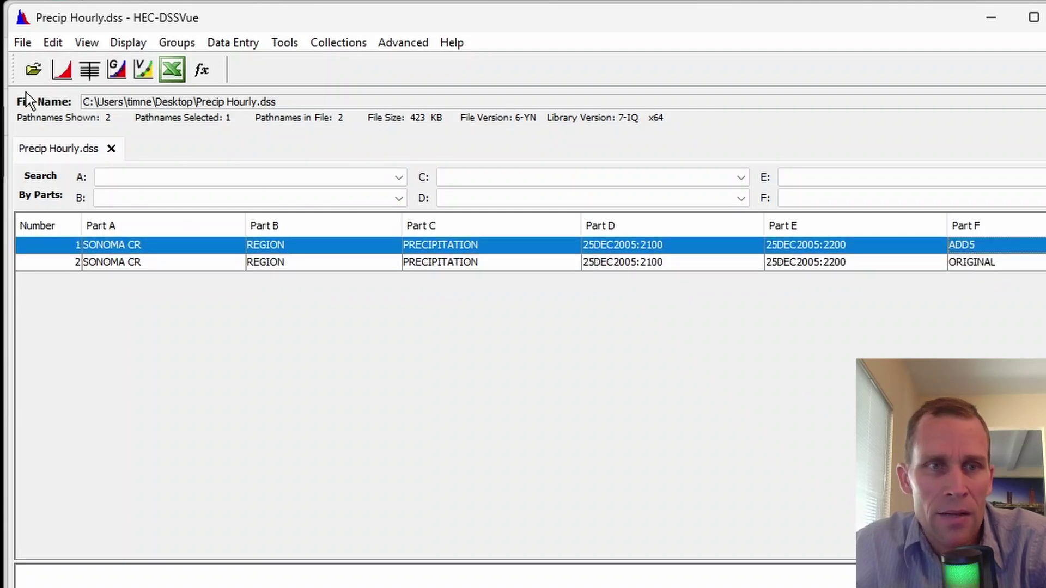
pyautogui.click(63, 76)
pyautogui.moveTo(226, 27); pyautogui.dragTo(335, 27)
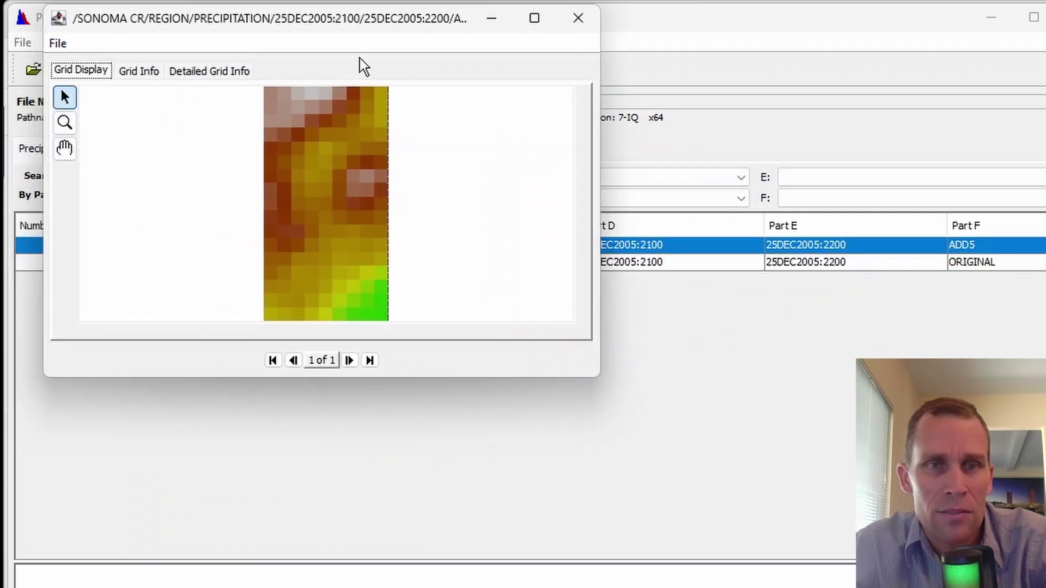
pyautogui.moveTo(612, 398); pyautogui.dragTo(893, 585)
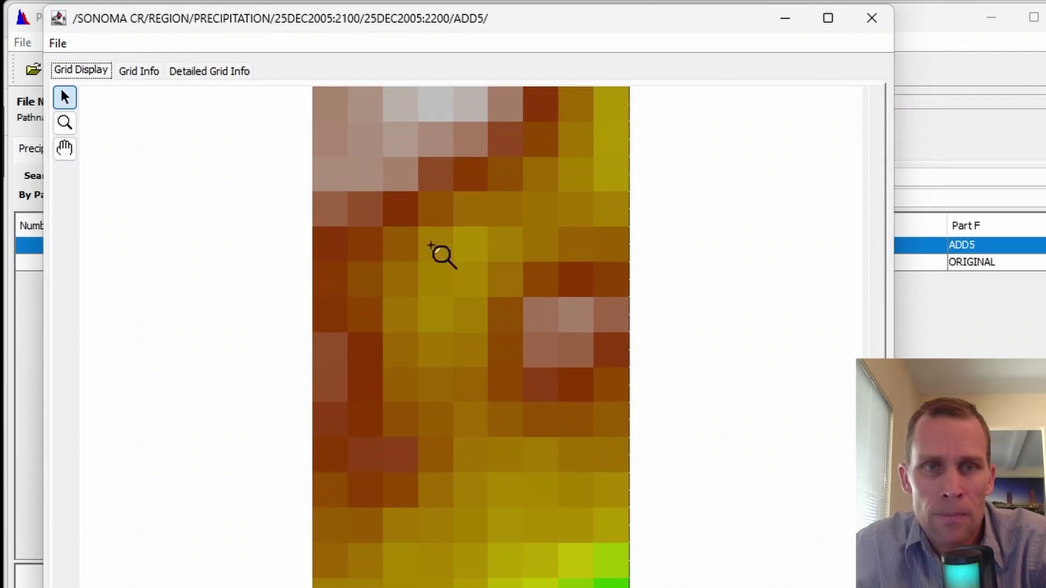
pyautogui.moveTo(323, 104)
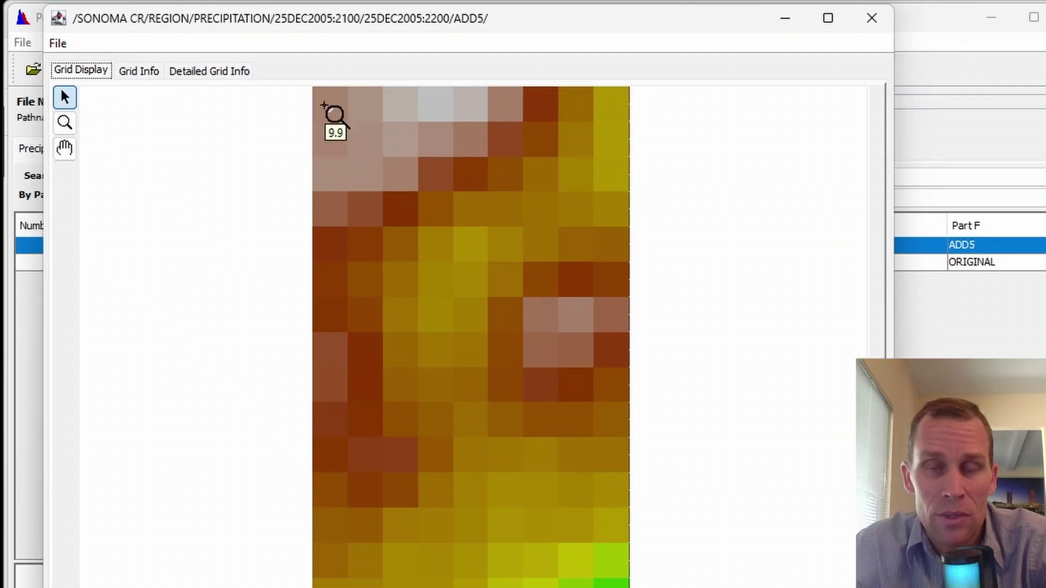
pyautogui.moveTo(606, 98)
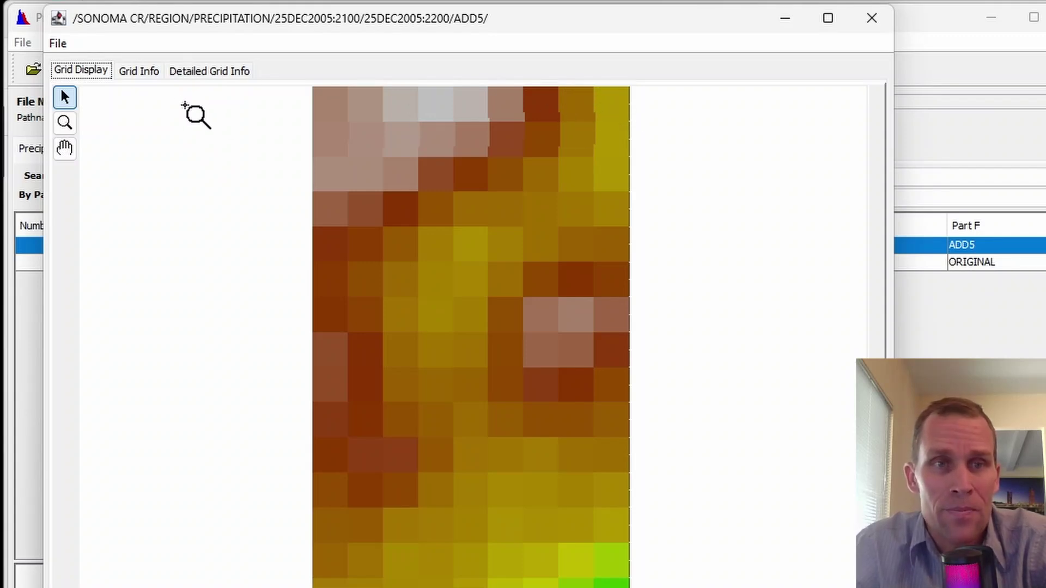
# Step: Examine the ADD5 grid's info, including its data statistics, extents and cell size, and close the plot window
pyautogui.click(139, 71)
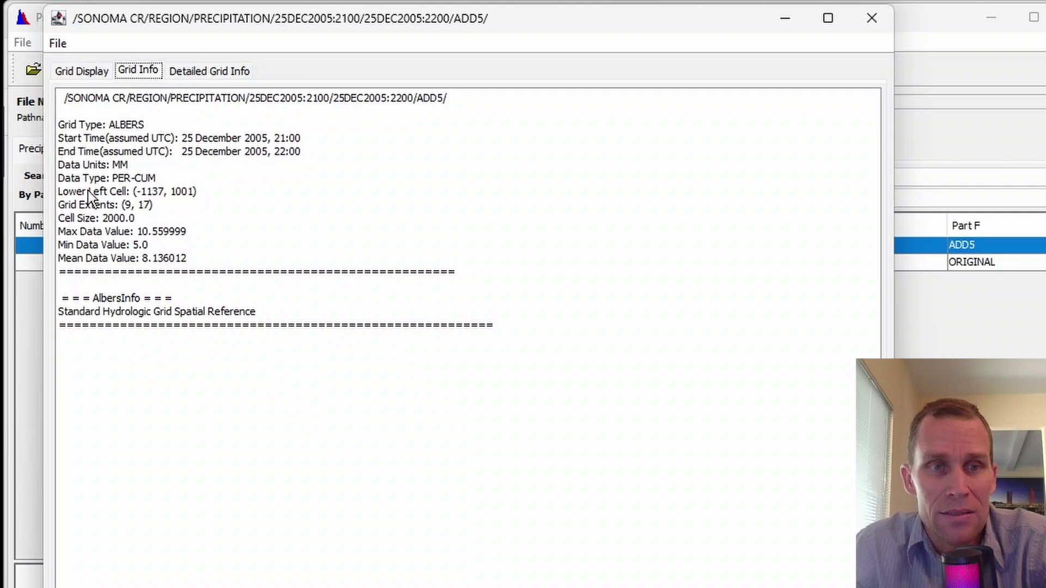
pyautogui.moveTo(129, 259); pyautogui.dragTo(188, 260)
pyautogui.moveTo(132, 231); pyautogui.dragTo(192, 235)
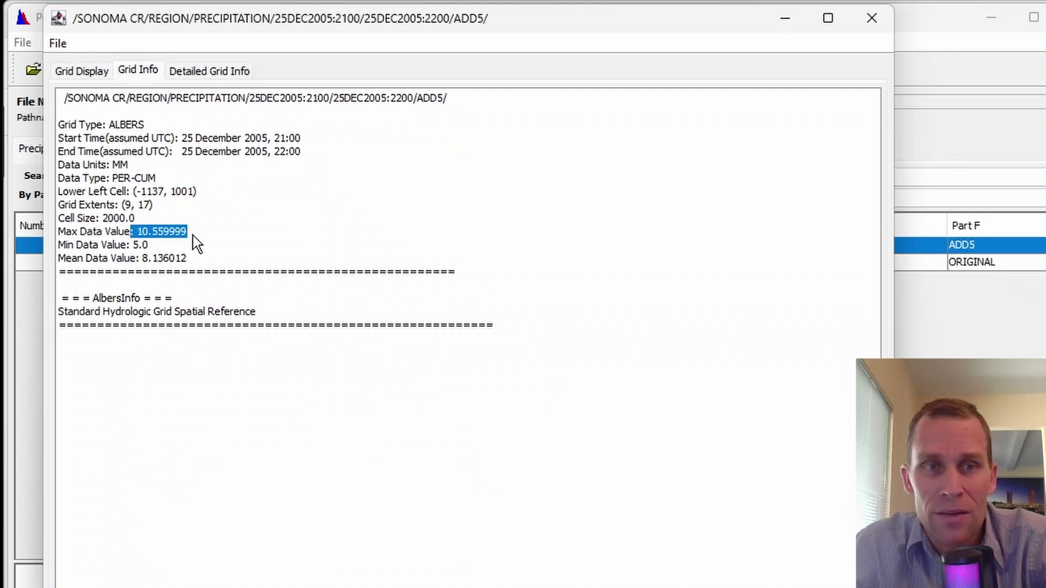
pyautogui.moveTo(93, 195); pyautogui.dragTo(102, 218)
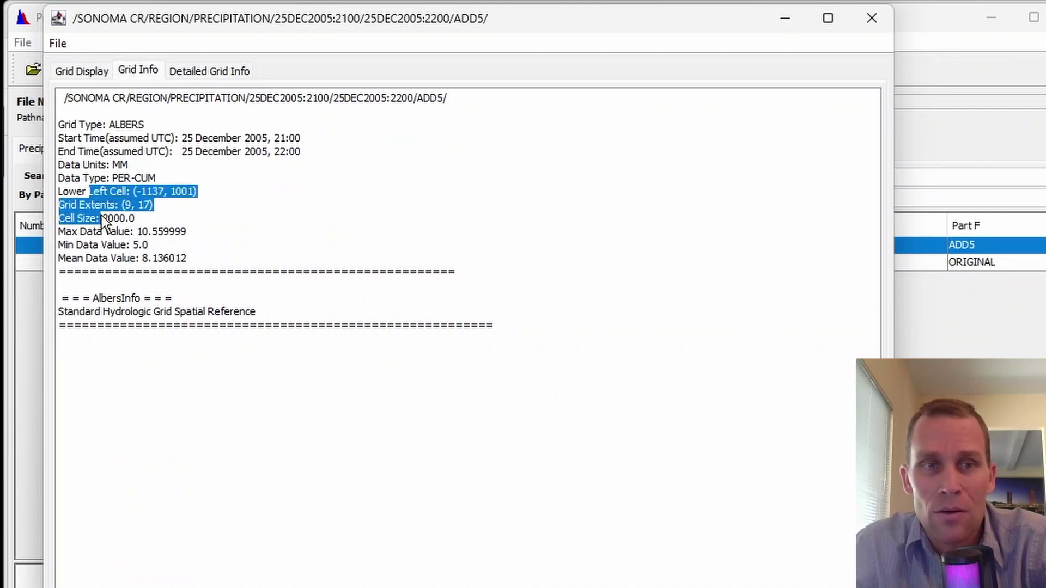
pyautogui.click(307, 218)
pyautogui.click(871, 18)
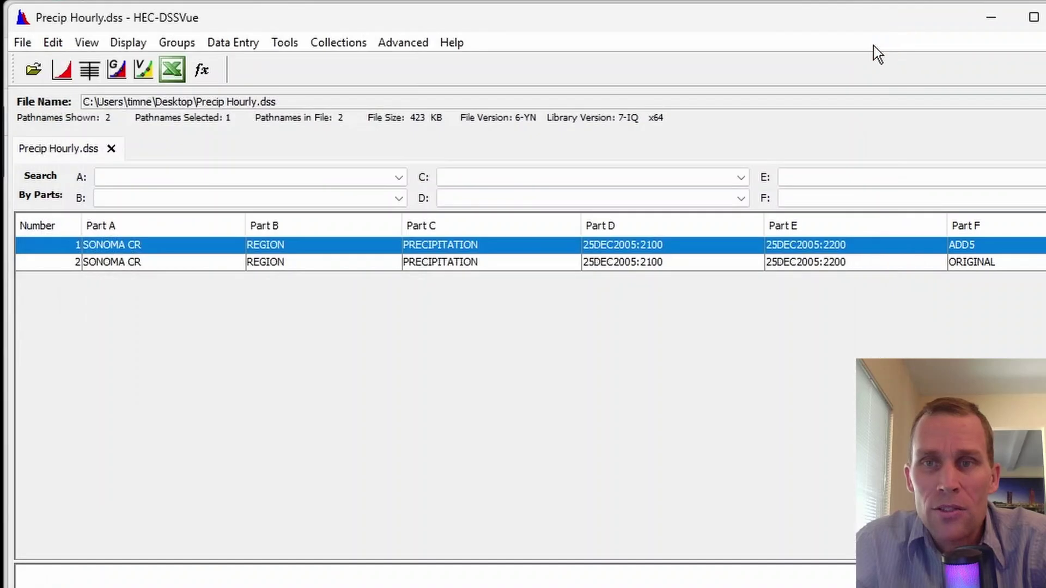
# Step: Launch the Vortex Clipper utility from the bin folder and load Precip Hourly.dss from the Desktop as the source file
pyautogui.click(990, 21)
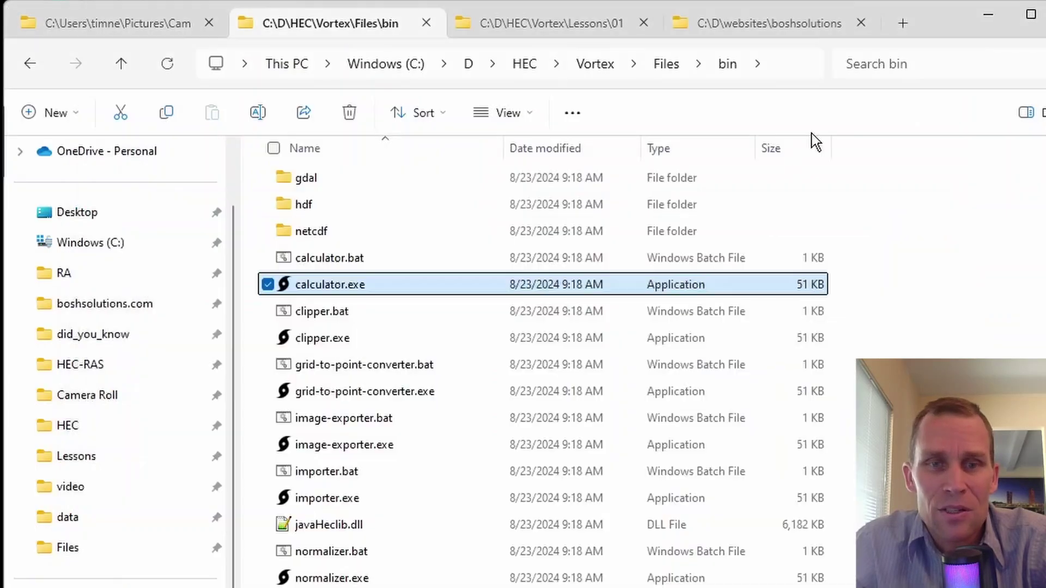
pyautogui.doubleClick(311, 340)
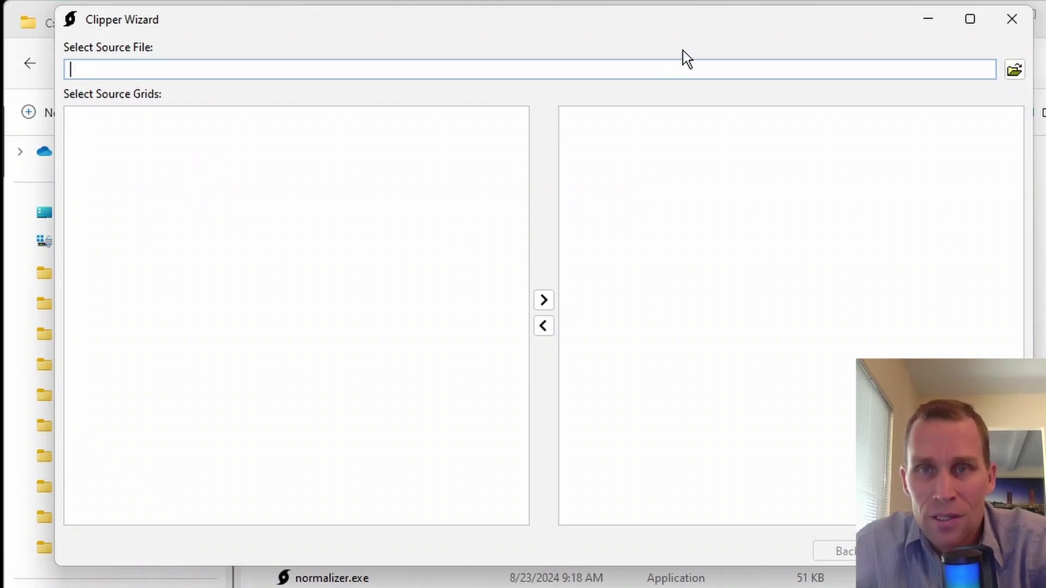
pyautogui.click(1016, 69)
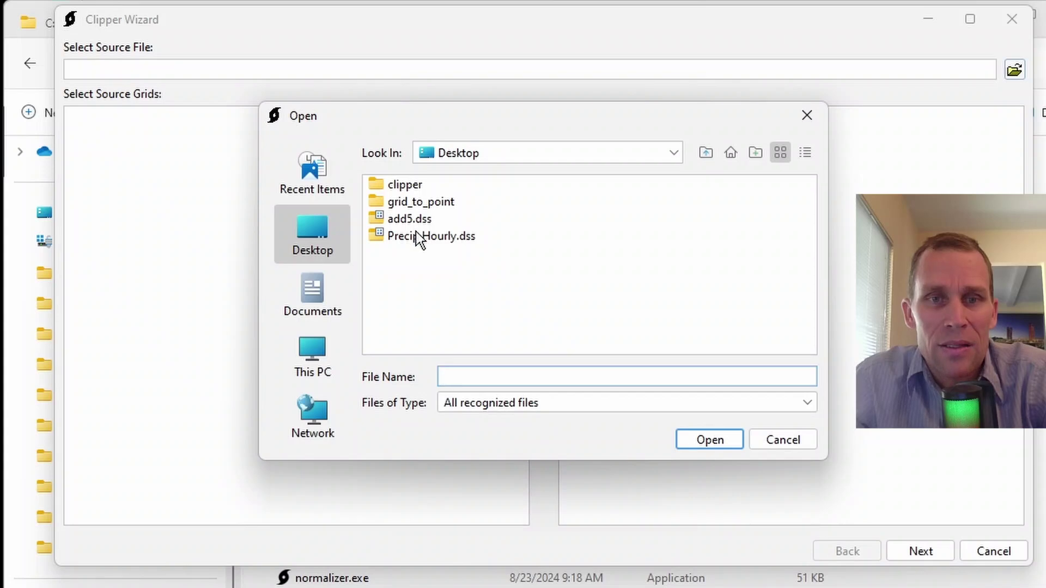
pyautogui.click(420, 238)
pyautogui.click(708, 441)
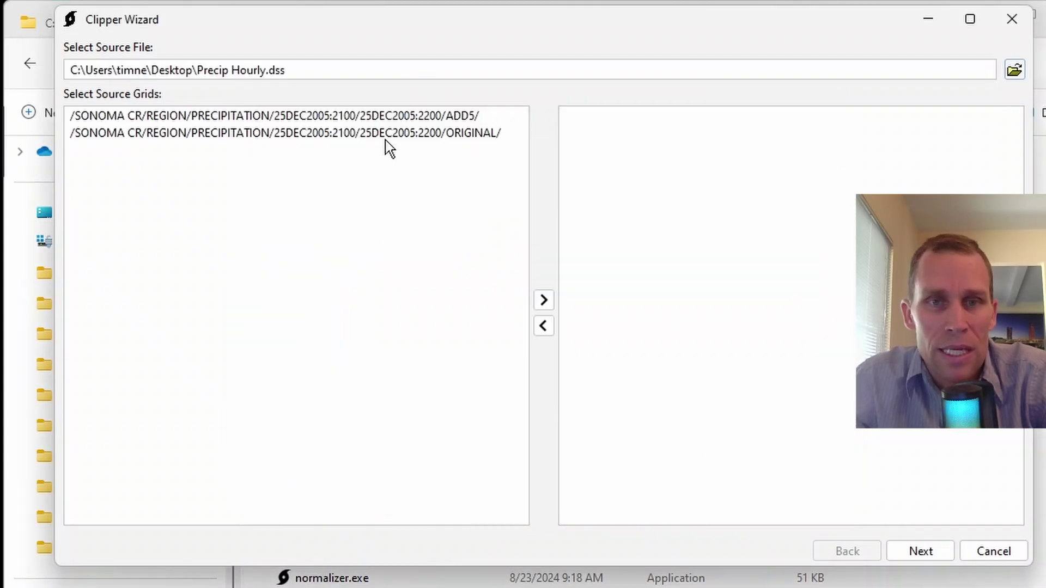
# Step: Add the ORIGINAL precipitation grid to the selected source grids and advance to the clipping datasource page
pyautogui.click(386, 137)
pyautogui.click(544, 300)
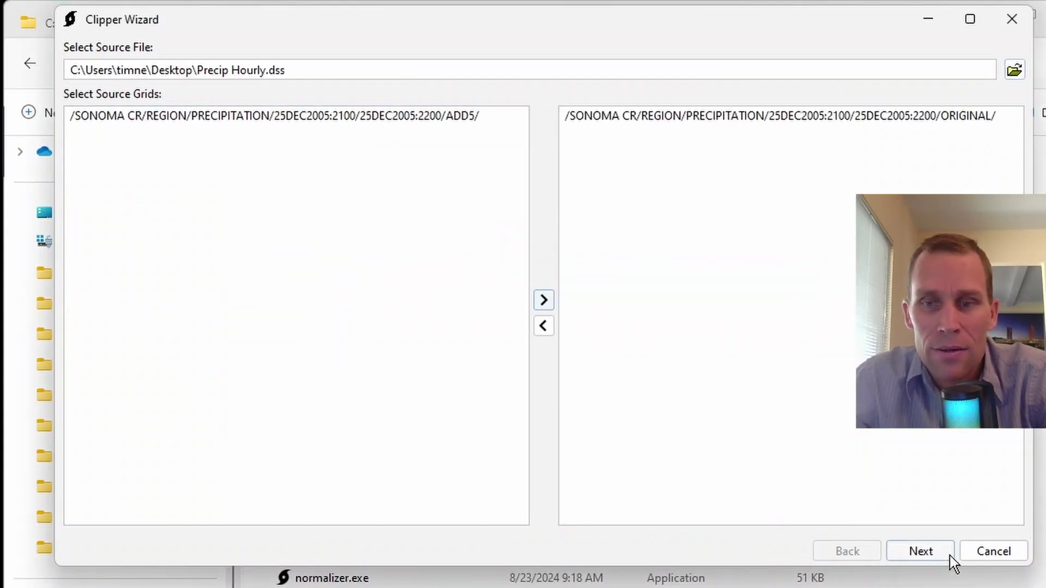
pyautogui.click(921, 552)
pyautogui.click(299, 74)
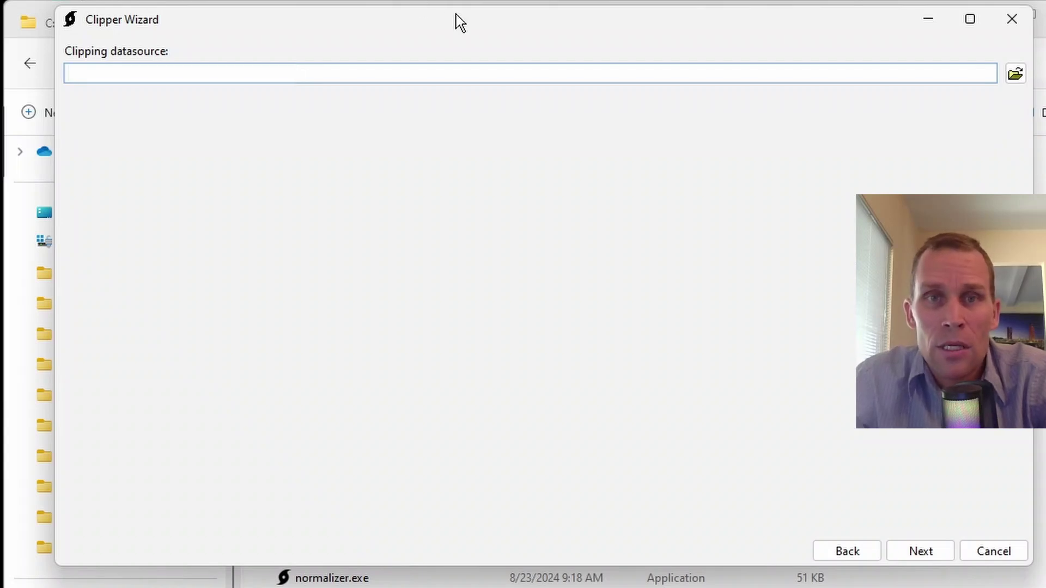
# Step: Switch to VS Code and examine createShapeFile_clipper.py for the mask coordinates, the output shapefile name and the geopandas import
pyautogui.moveTo(456, 14); pyautogui.dragTo(461, 33)
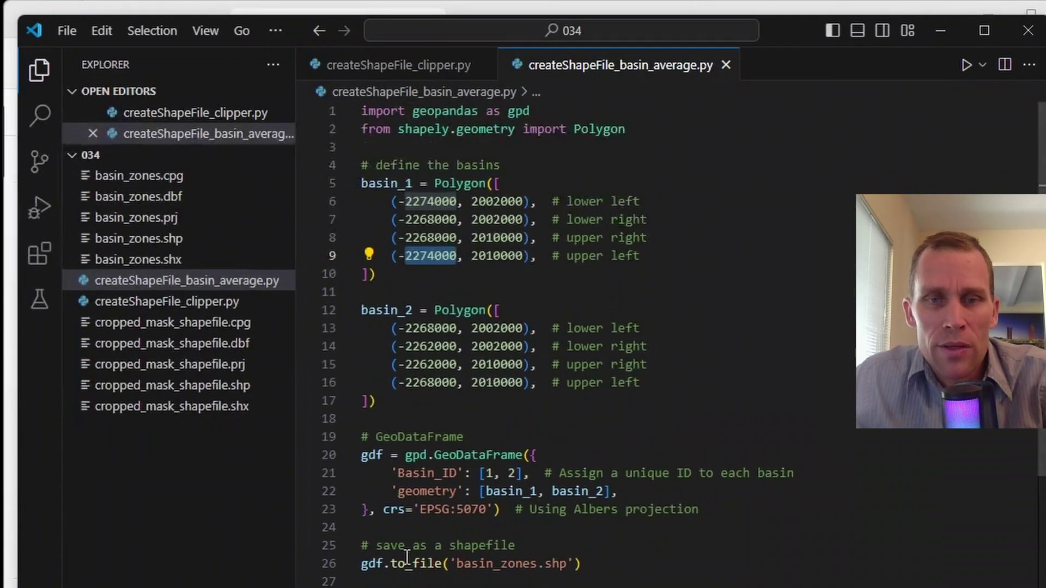
pyautogui.click(431, 66)
pyautogui.hotkey('ctrl', 'a')
pyautogui.click(600, 285)
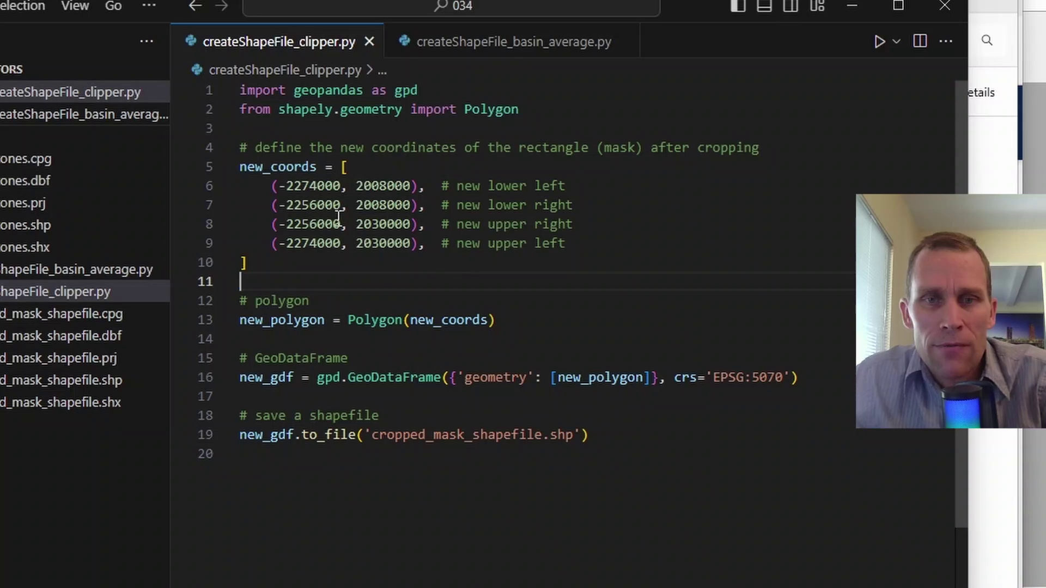
pyautogui.moveTo(568, 244); pyautogui.dragTo(224, 196)
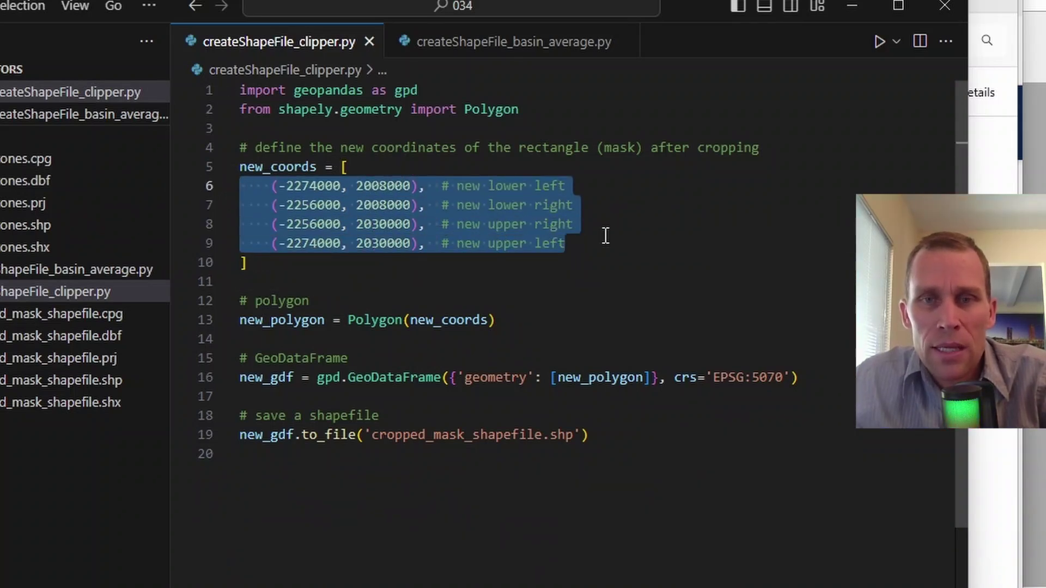
pyautogui.click(584, 244)
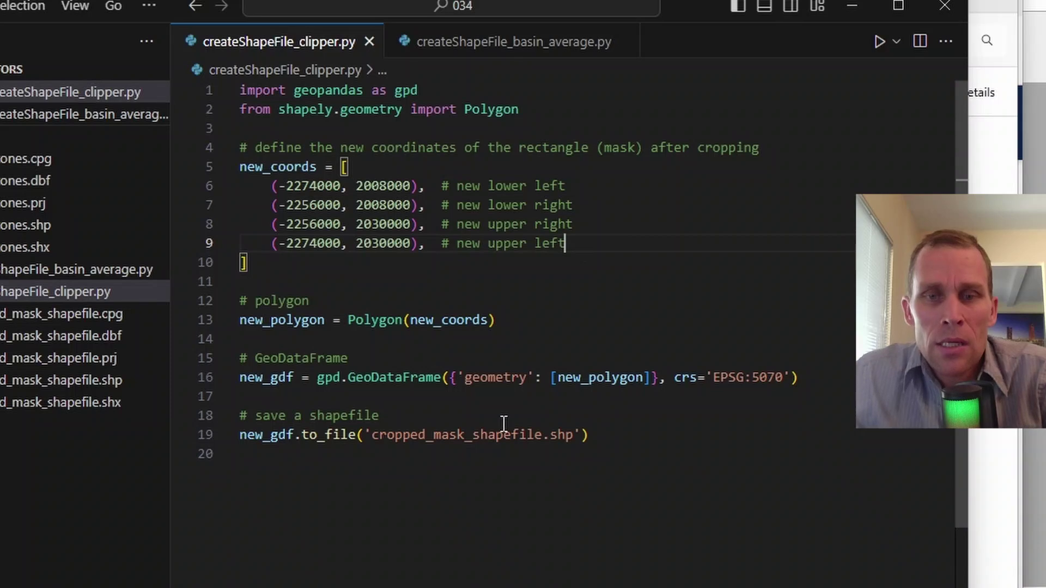
pyautogui.moveTo(379, 434); pyautogui.dragTo(556, 450)
pyautogui.click(583, 411)
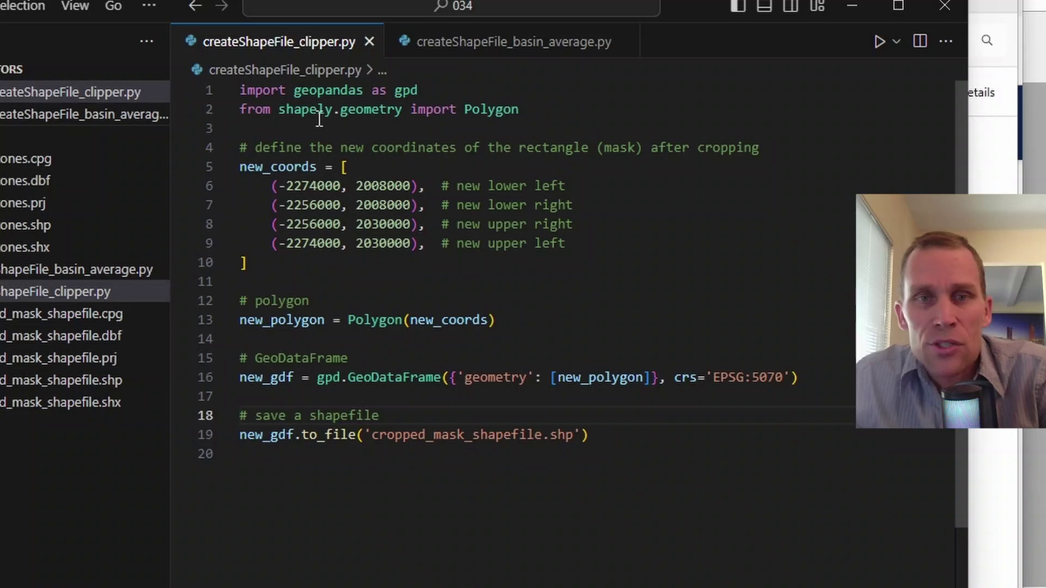
pyautogui.doubleClick(324, 89)
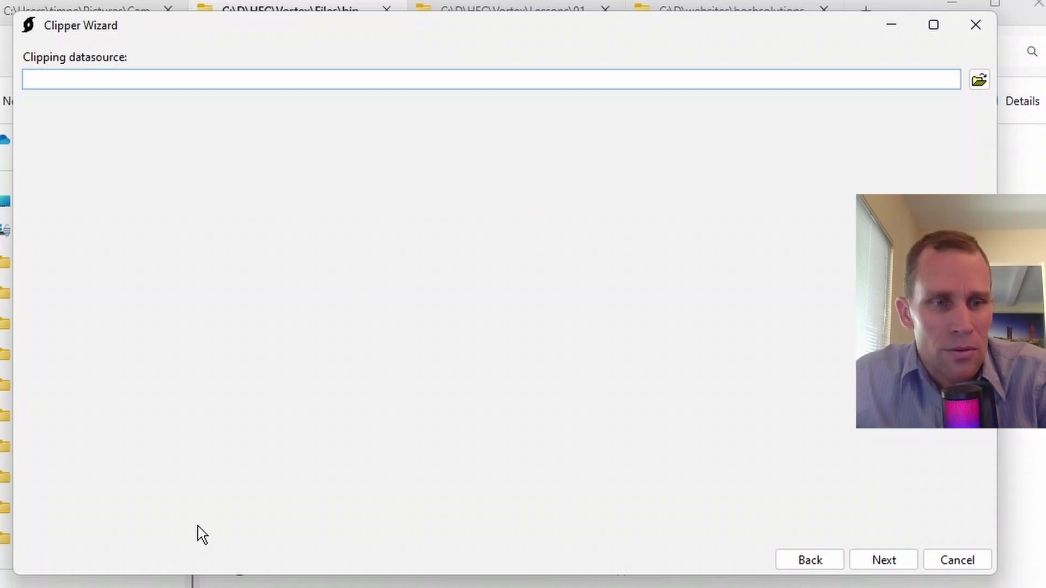
# Step: Set cropped_mask_shapefile.shp from the Desktop's clipper folder as the clipping datasource and continue to the destination page
pyautogui.click(975, 81)
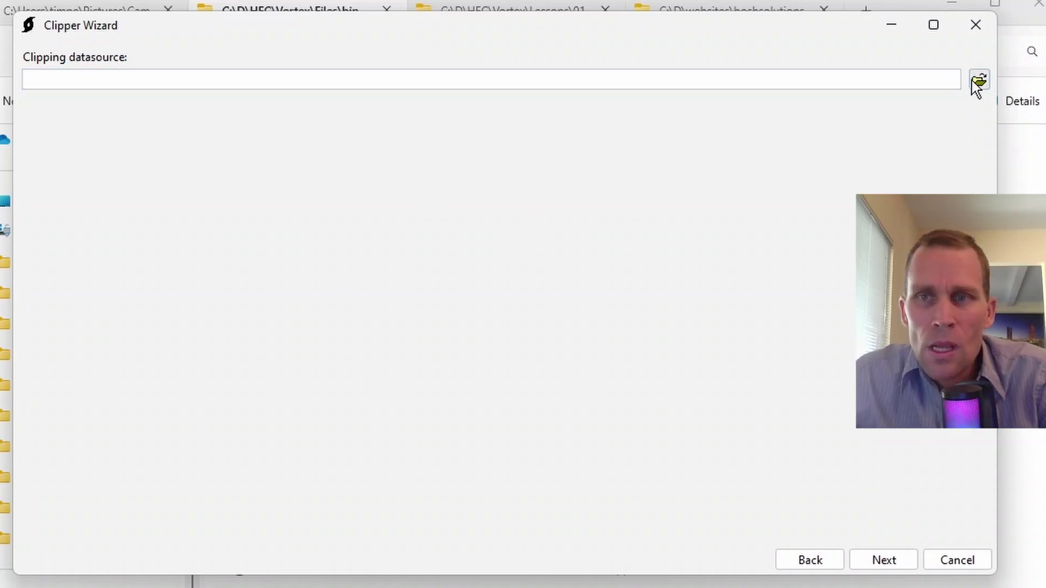
pyautogui.click(276, 250)
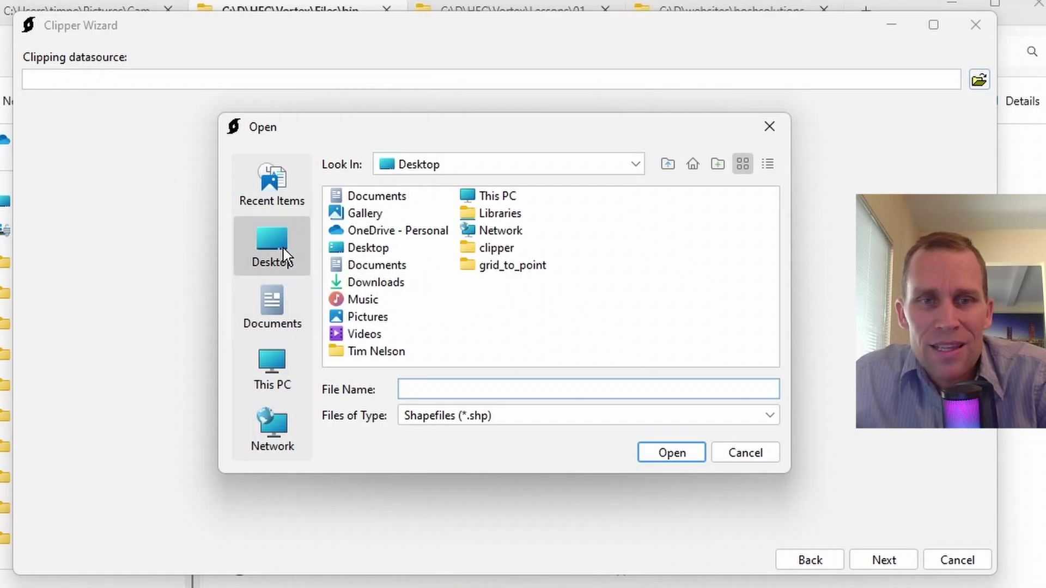
pyautogui.doubleClick(500, 249)
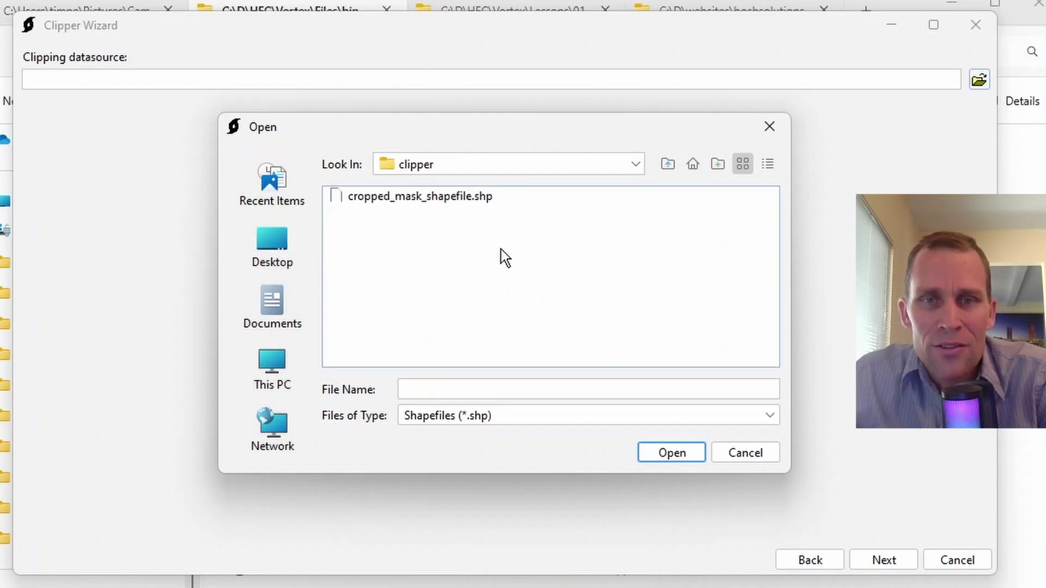
pyautogui.click(440, 202)
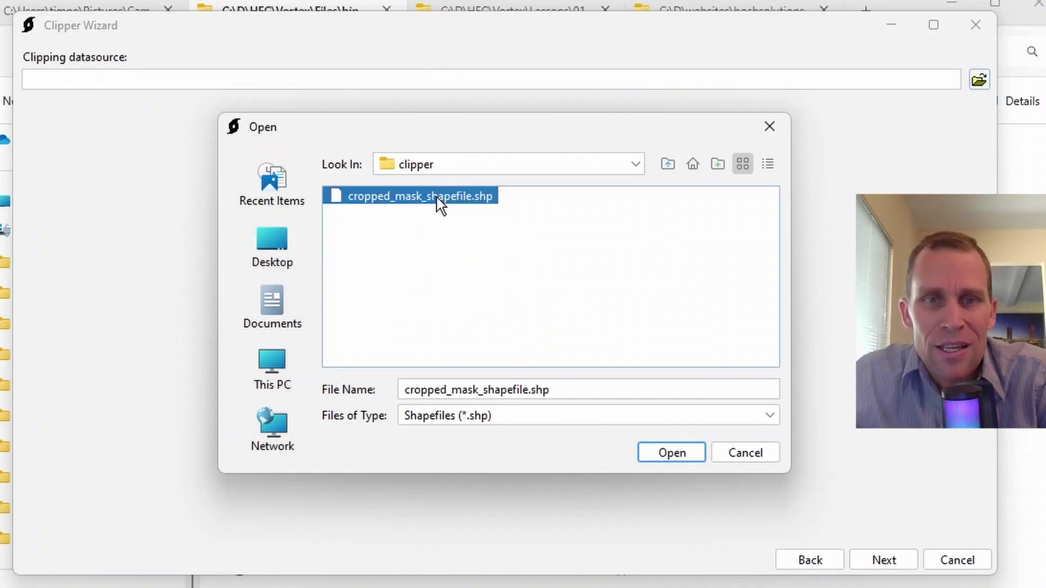
pyautogui.click(666, 456)
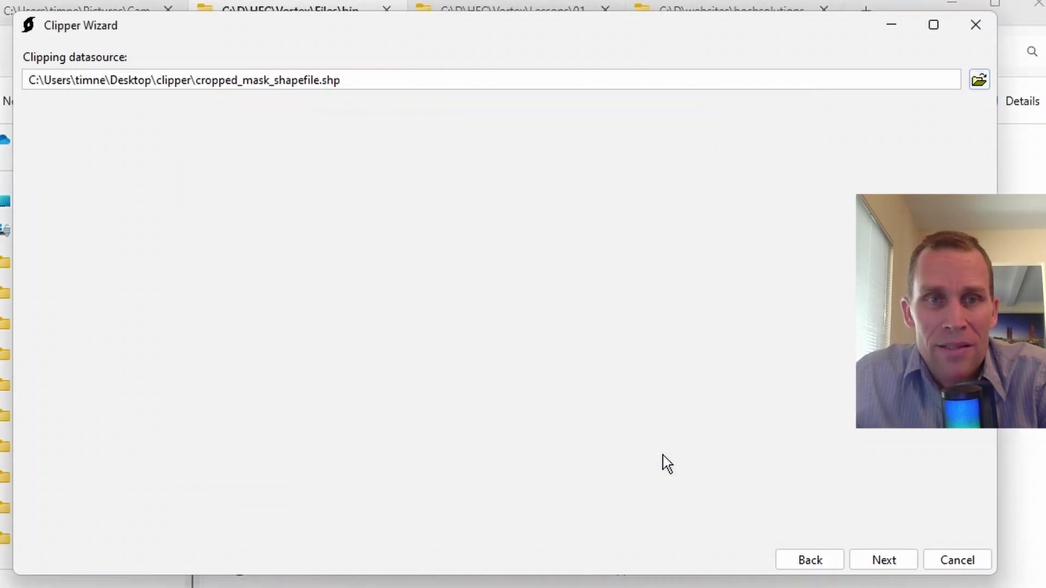
pyautogui.click(879, 564)
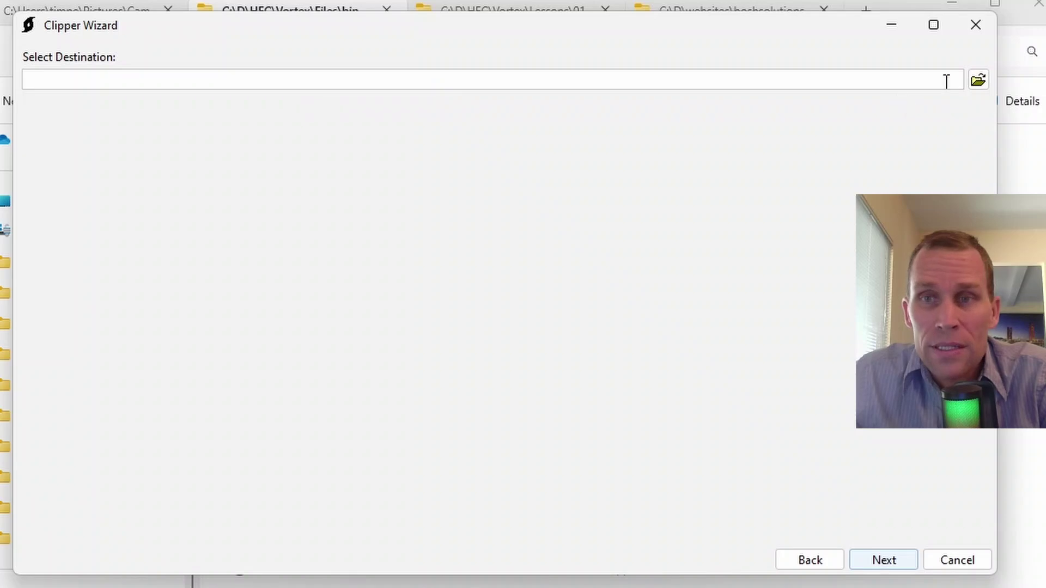
# Step: Set the destination to a new DSS file named clipped_9x11 in the clipper folder, copying the name for reuse
pyautogui.click(978, 81)
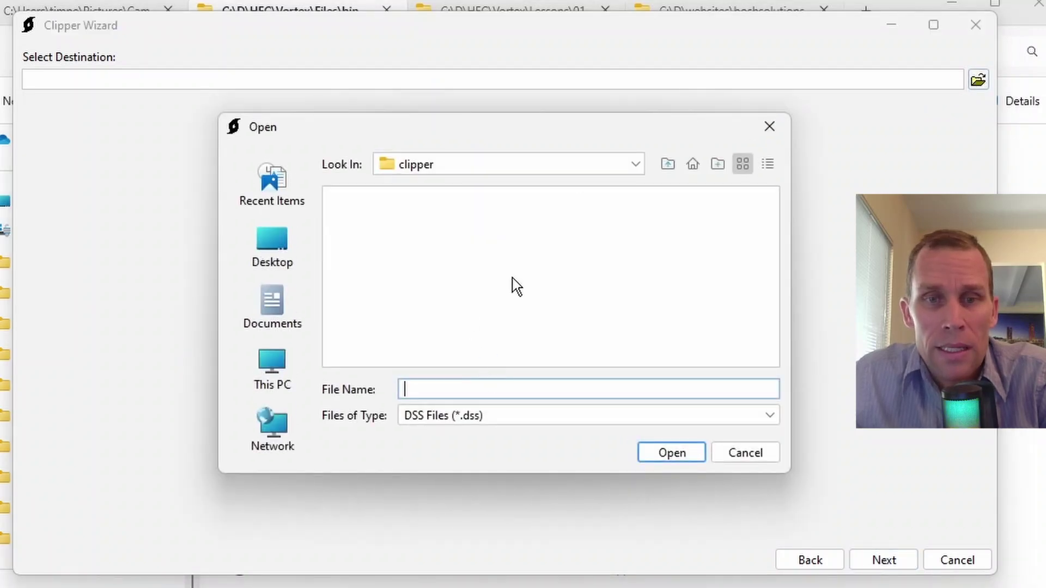
pyautogui.write('cl')
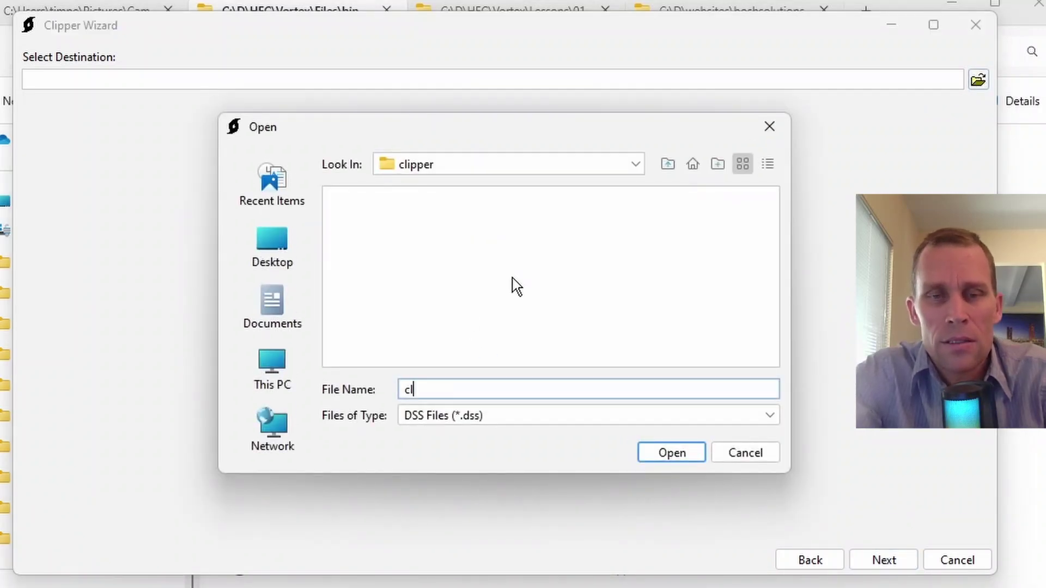
pyautogui.write('ipped_')
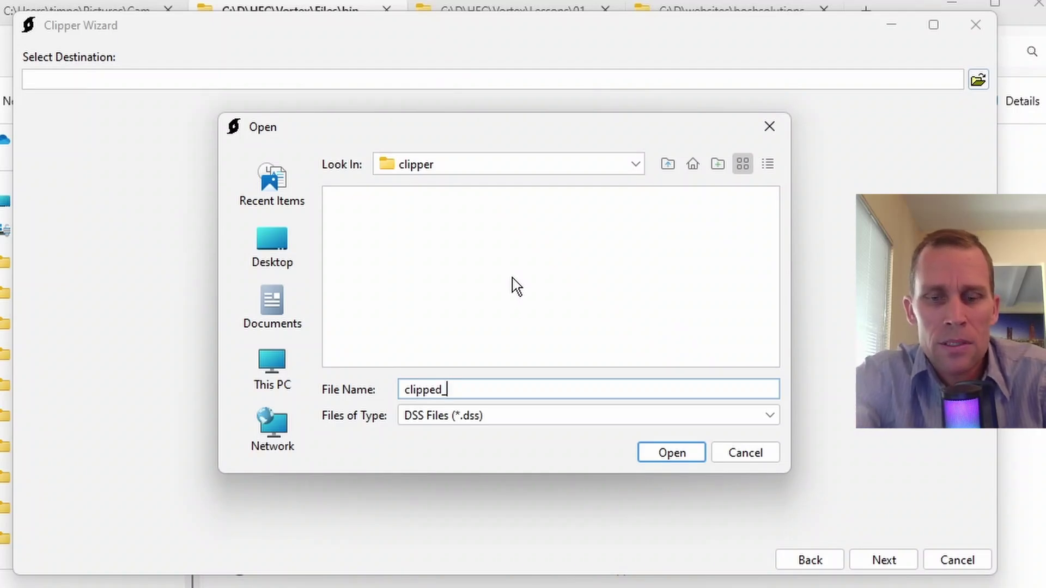
pyautogui.write('11')
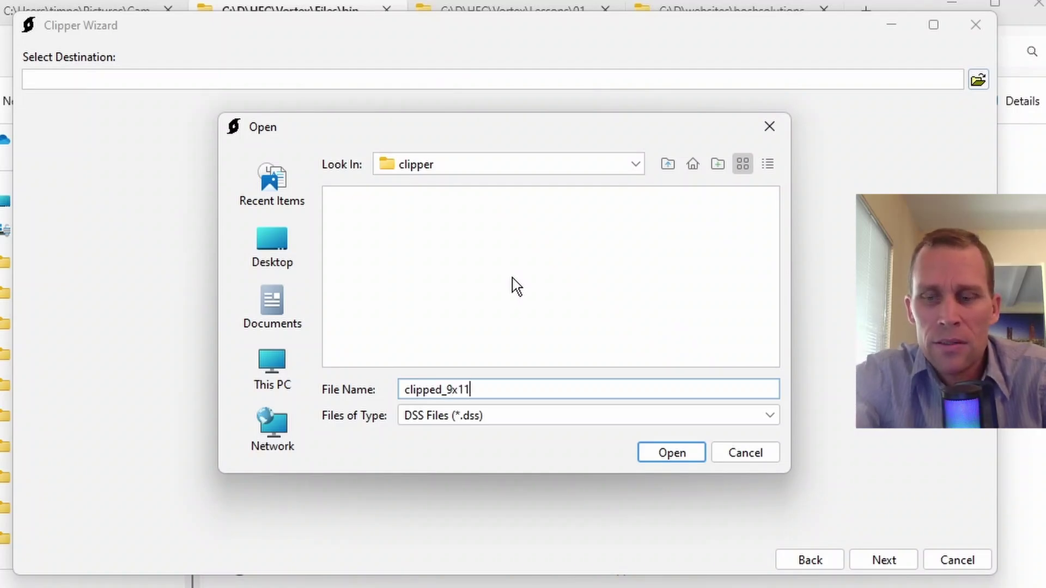
pyautogui.hotkey('ctrl', 'a')
pyautogui.hotkey('ctrl', 'c')
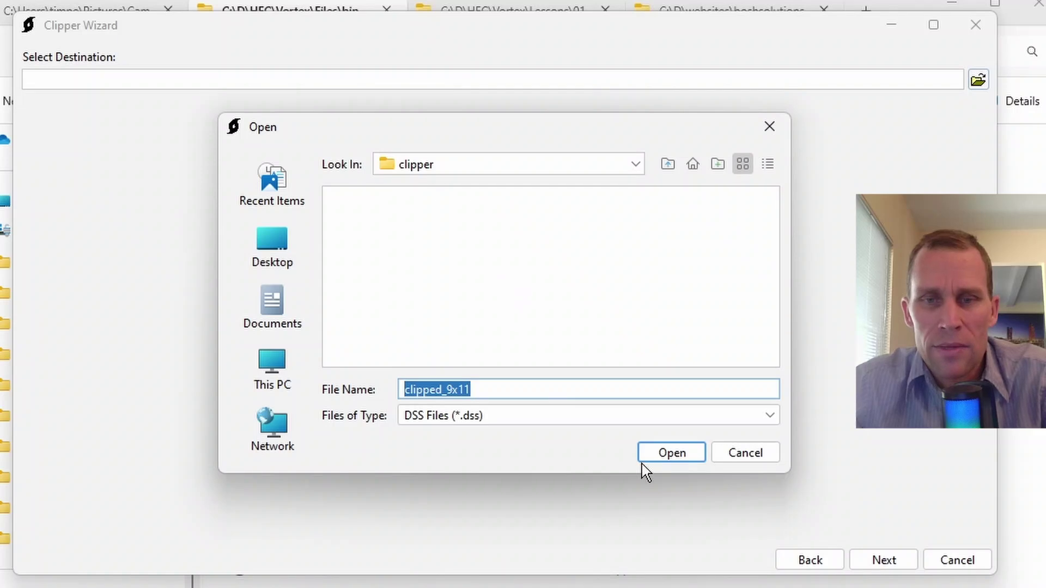
pyautogui.click(671, 454)
# Step: Set Part F to clipped_9x11, run the clipping, and close the Clipper Wizard
pyautogui.click(802, 143)
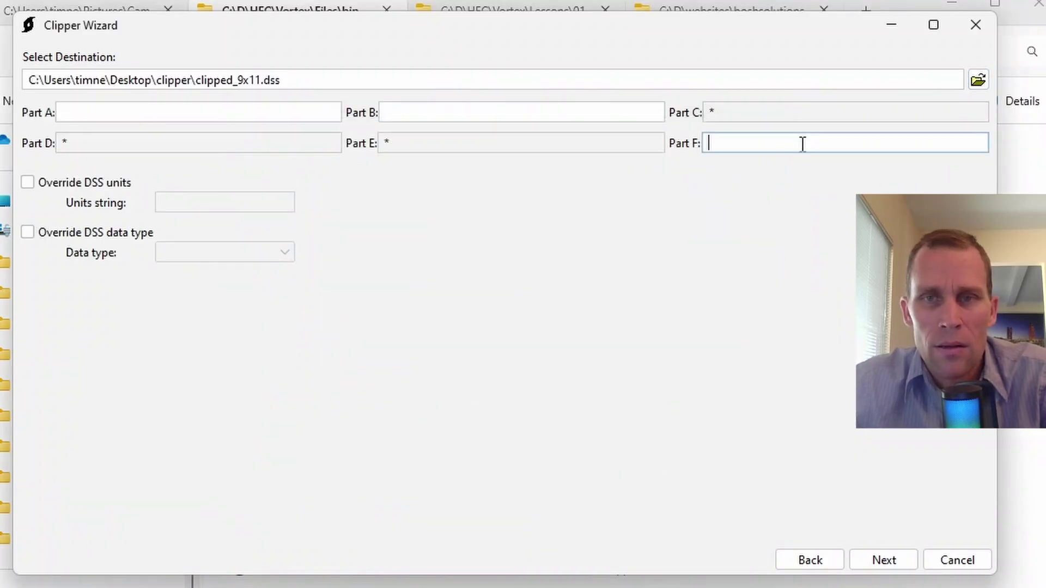
pyautogui.hotkey('ctrl', 'v')
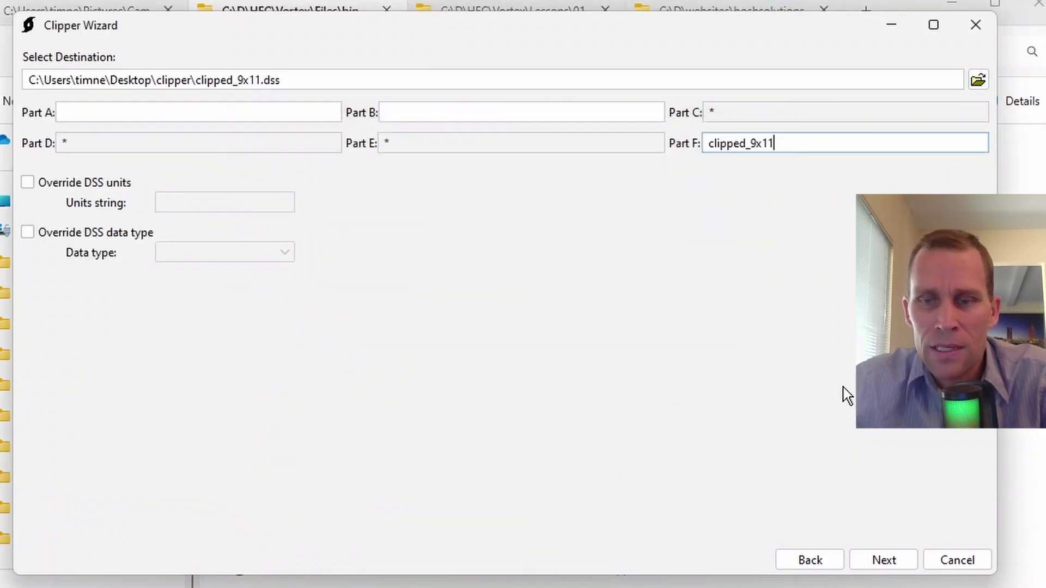
pyautogui.click(883, 559)
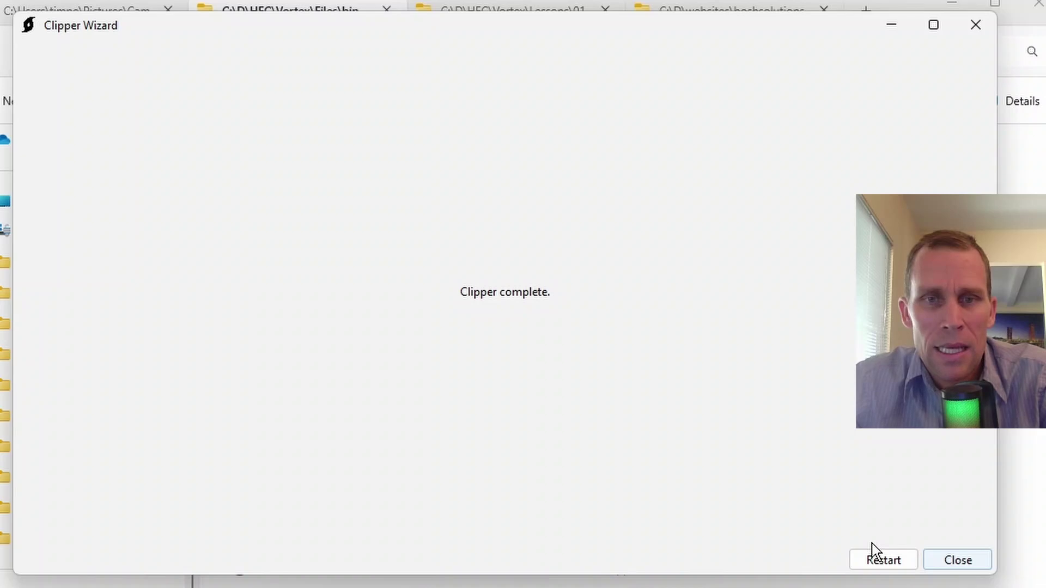
pyautogui.click(976, 25)
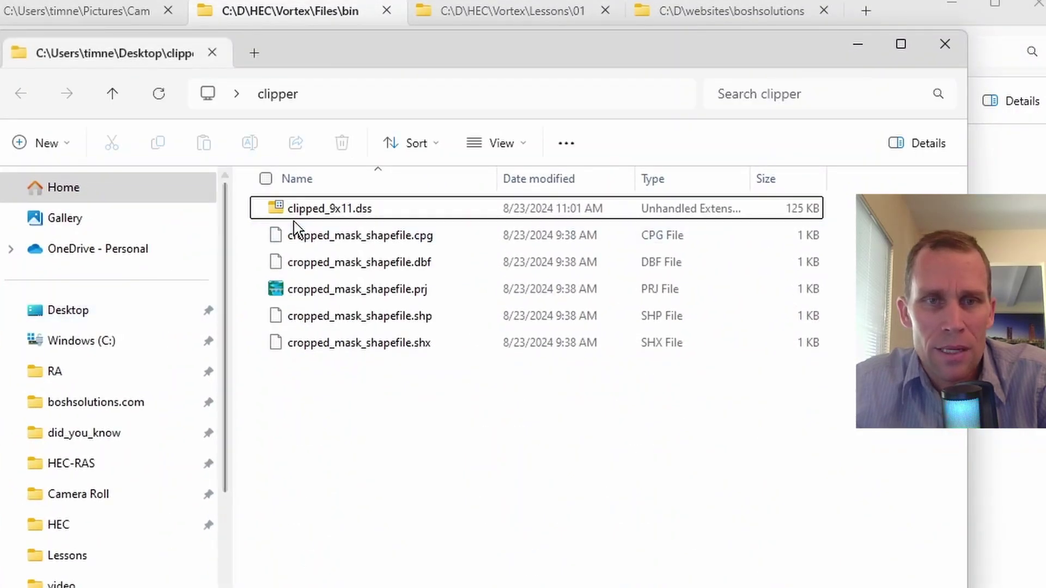
# Step: Move clipped_9x11.dss from the clipper folder to the Desktop and open it in HEC-DSSVue
pyautogui.moveTo(295, 228); pyautogui.dragTo(289, 11)
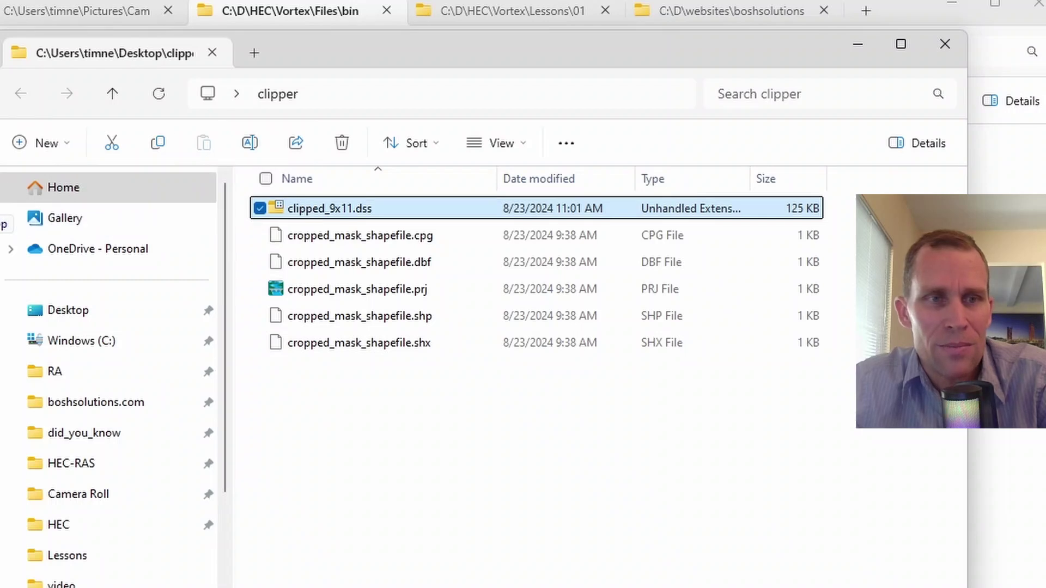
pyautogui.click(862, 55)
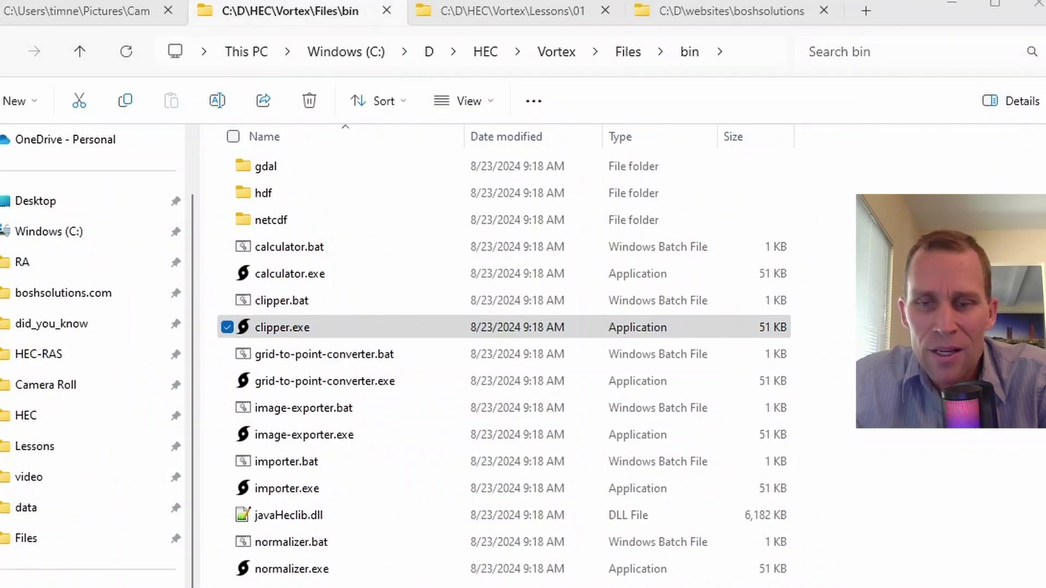
pyautogui.hotkey('alt', 'Tab')
pyautogui.click(31, 72)
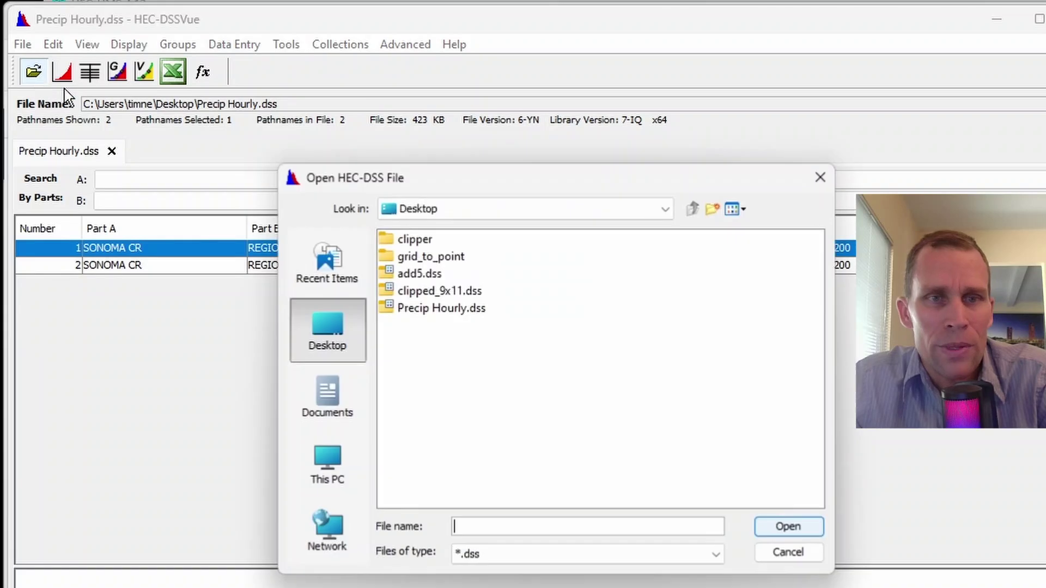
pyautogui.click(448, 292)
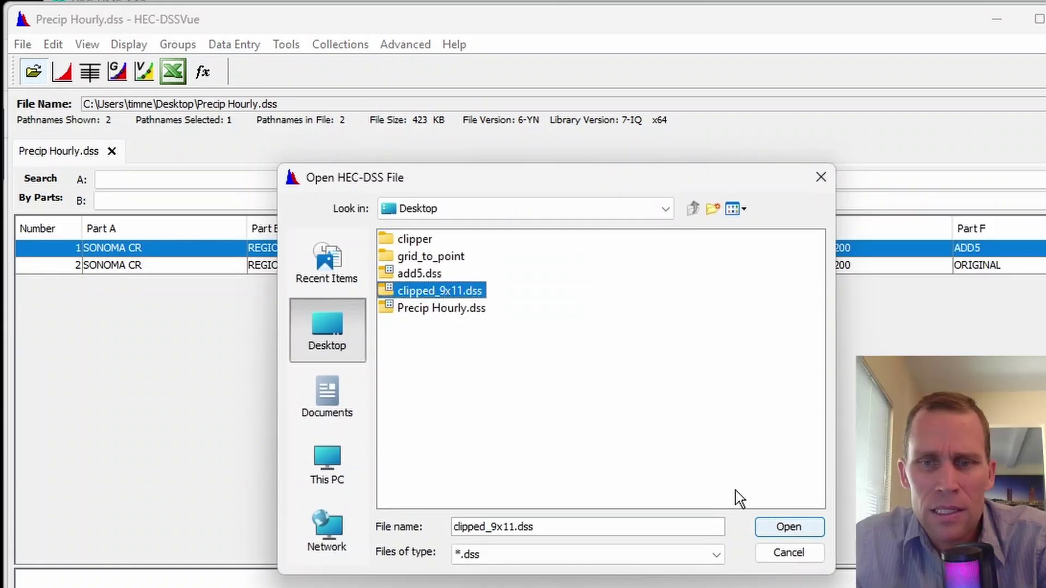
pyautogui.click(774, 529)
# Step: Copy the SONOMA CR precipitation record from clipped_9x11.dss into Precip Hourly.dss
pyautogui.click(475, 249)
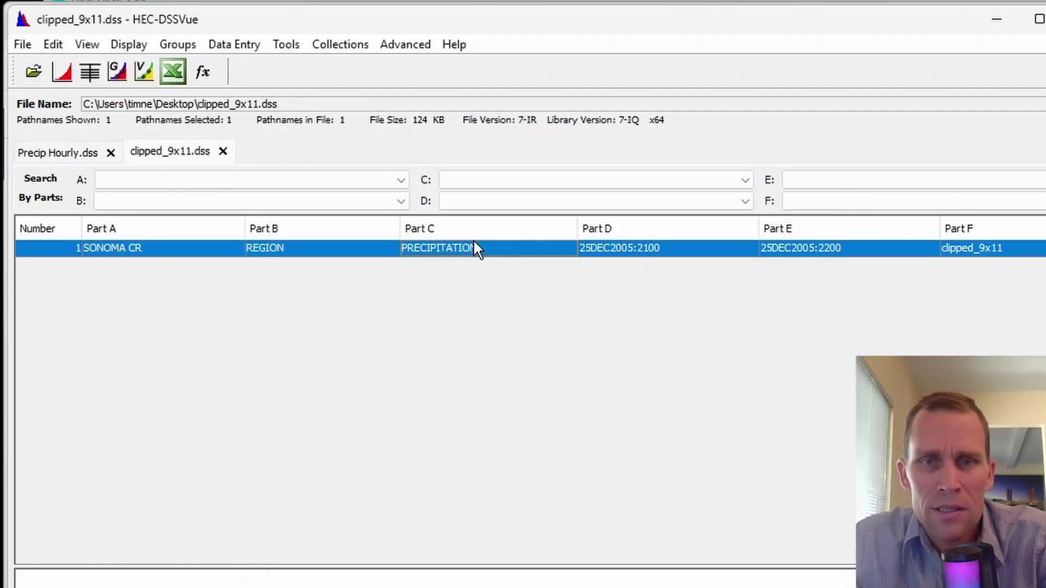
pyautogui.click(55, 45)
pyautogui.moveTo(87, 50)
pyautogui.moveTo(53, 44)
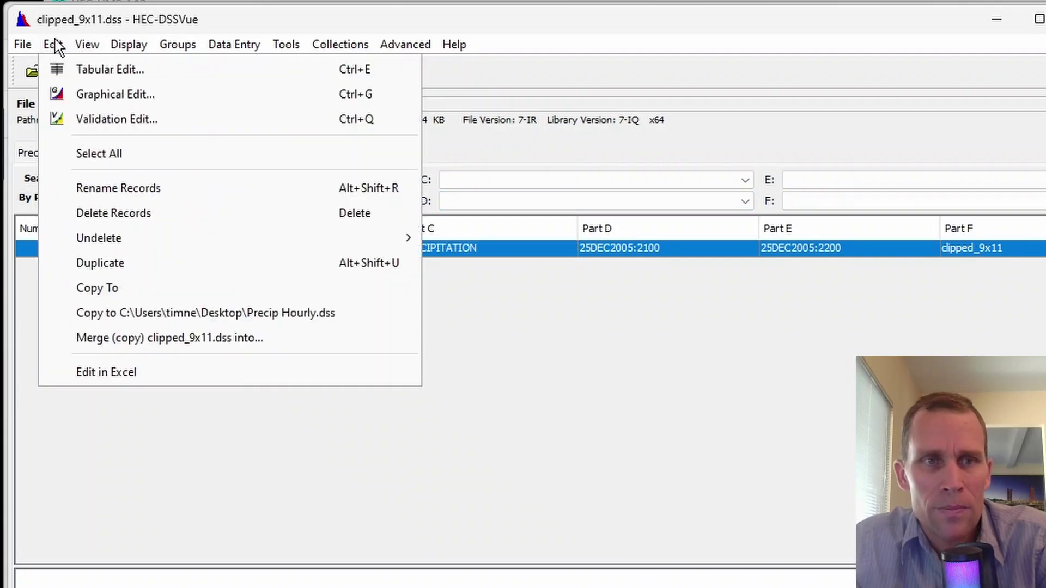
pyautogui.click(121, 288)
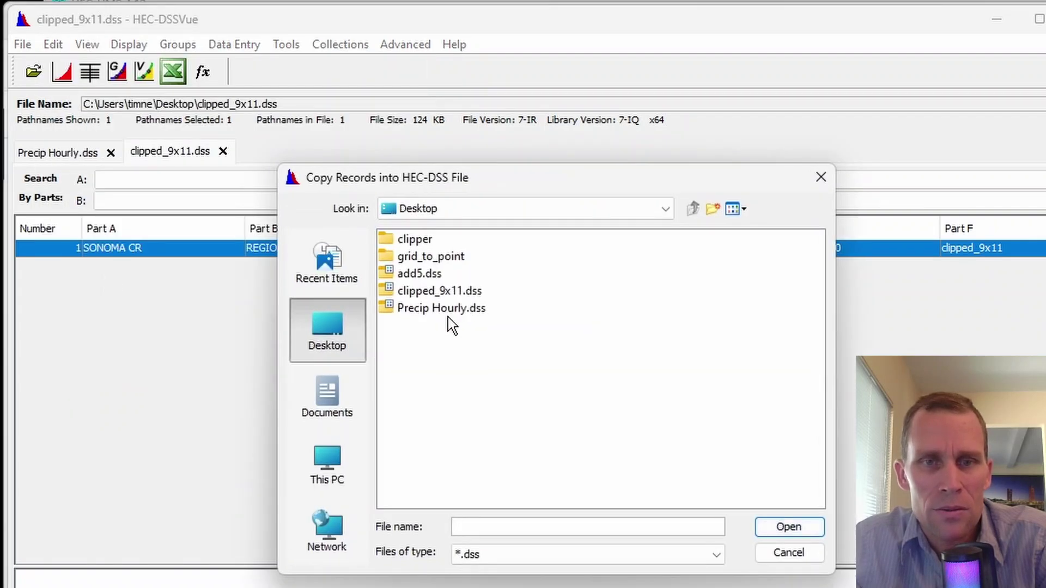
pyautogui.click(455, 308)
pyautogui.click(789, 527)
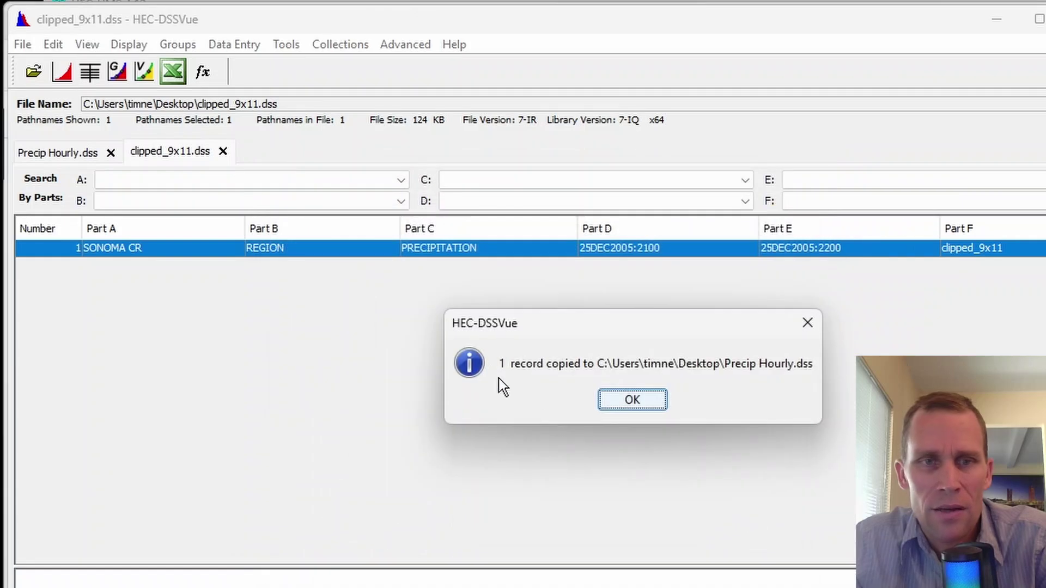
# Step: Close clipped_9x11.dss and refresh the catalog of Precip Hourly.dss
pyautogui.click(626, 403)
pyautogui.click(223, 151)
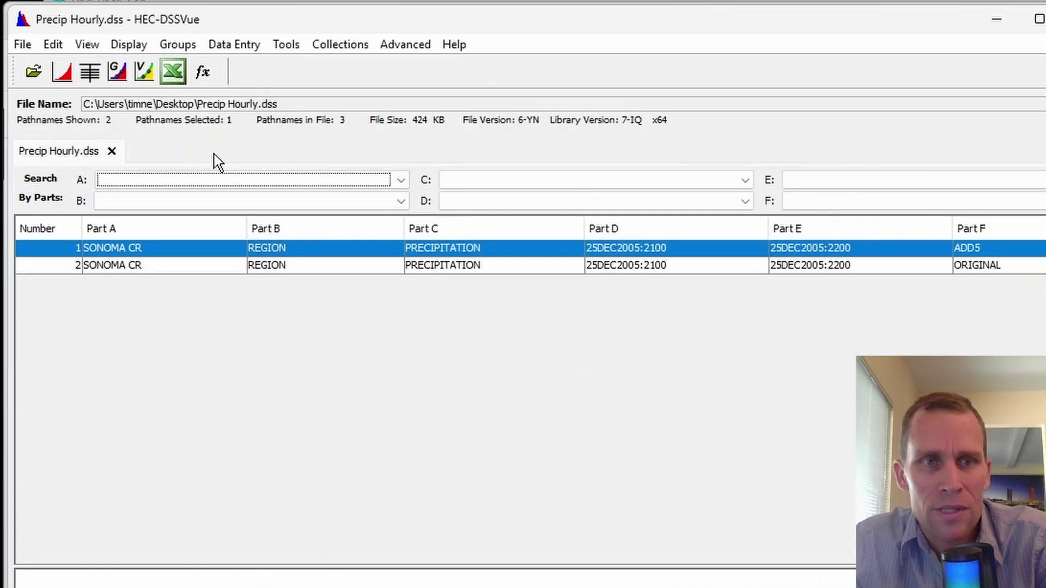
pyautogui.click(74, 45)
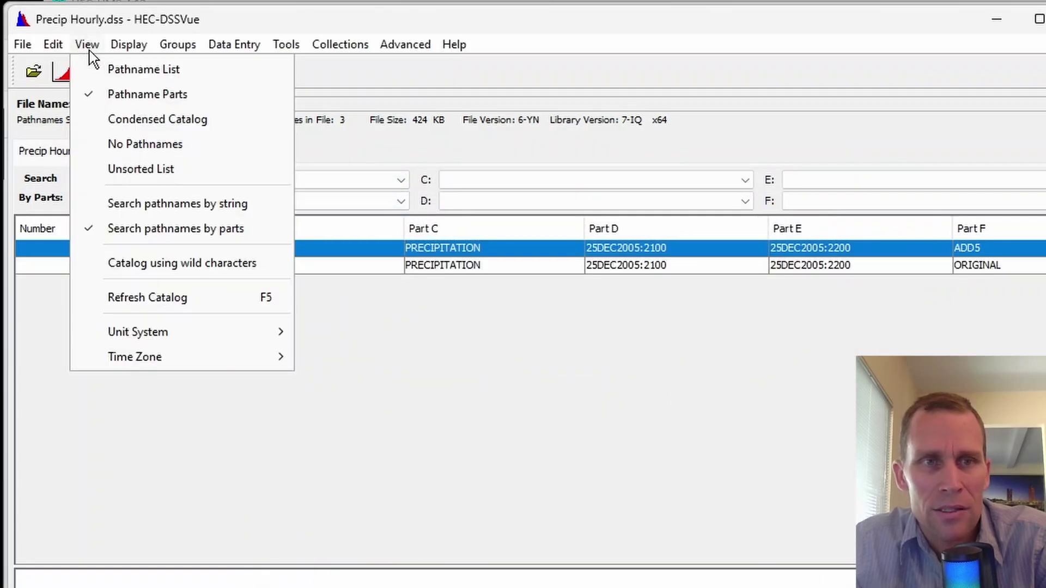
pyautogui.click(154, 297)
# Step: Plot the CLIPPED_9X11 record, check the grid extents in its grid information, and close the plot
pyautogui.click(973, 265)
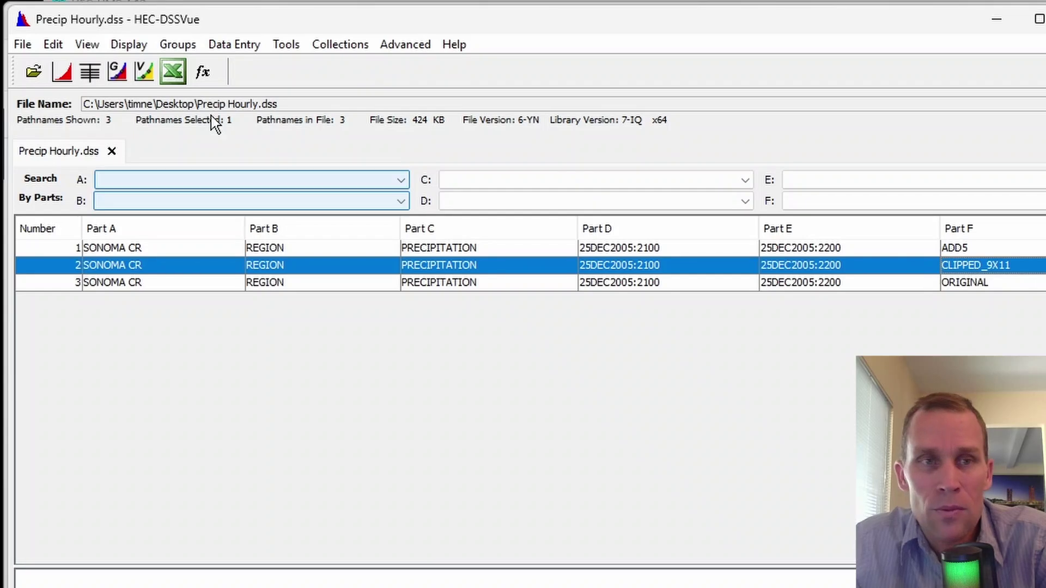
pyautogui.click(62, 71)
pyautogui.moveTo(310, 33); pyautogui.dragTo(463, 16)
pyautogui.moveTo(624, 375); pyautogui.dragTo(1000, 587)
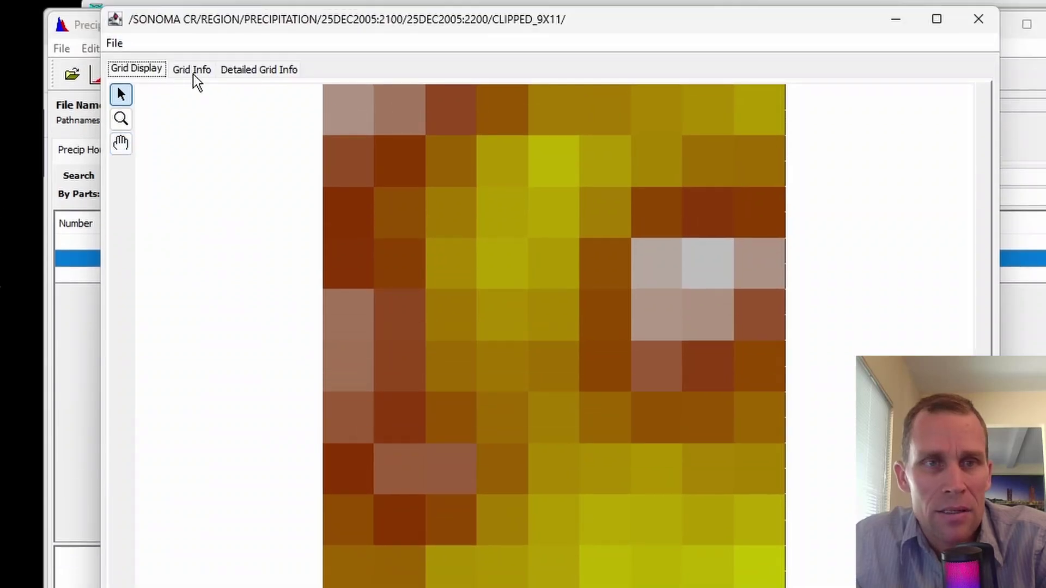
pyautogui.click(193, 74)
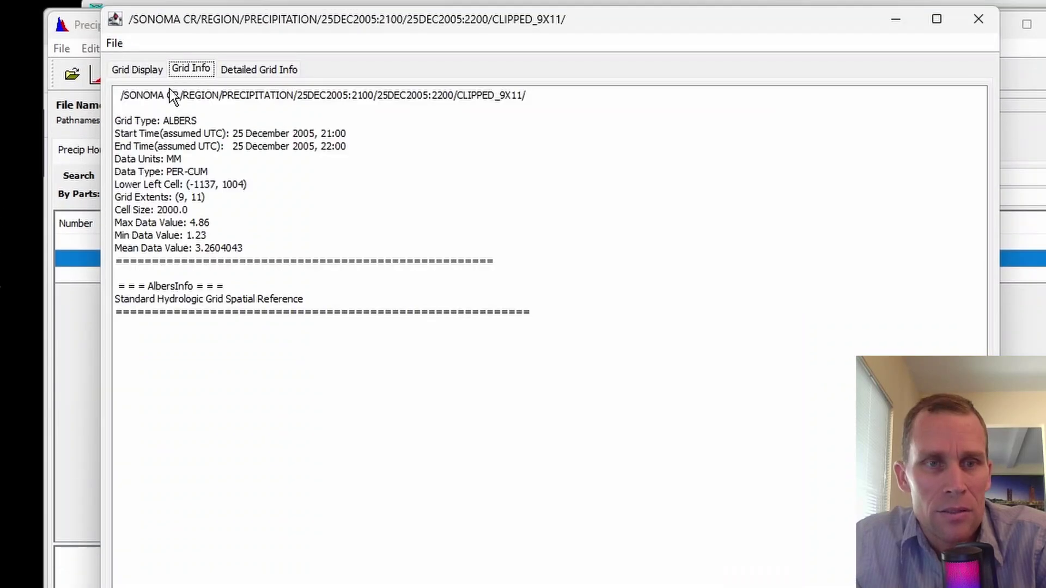
pyautogui.moveTo(171, 195); pyautogui.dragTo(206, 195)
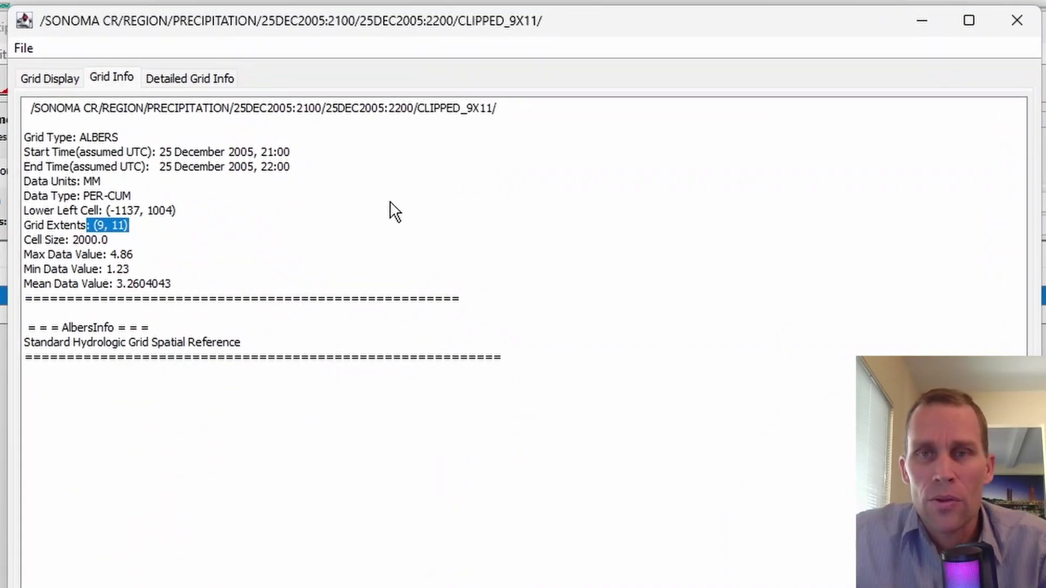
pyautogui.click(1013, 20)
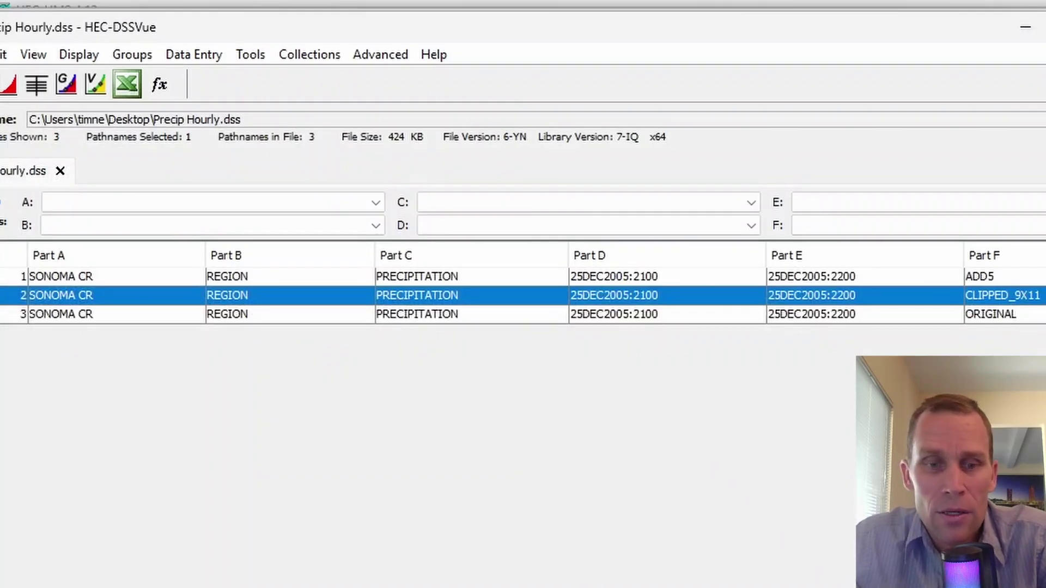
# Step: Switch to the Vortex bin folder, launch grid-to-point-converter.exe, and load Precip Hourly.dss from the Desktop as the source file
pyautogui.hotkey('alt', 'Tab')
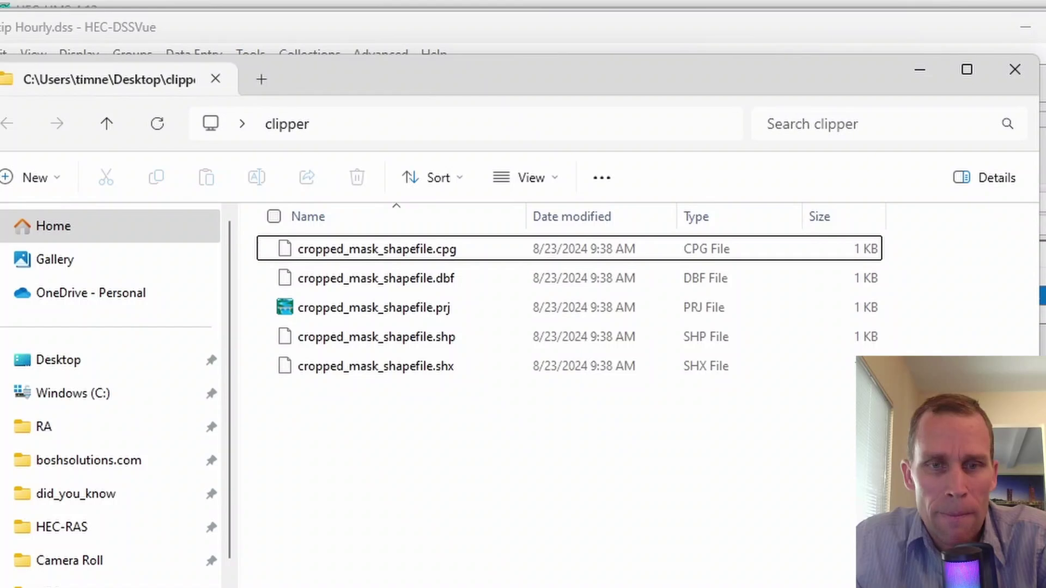
pyautogui.hotkey('alt', 'Tab')
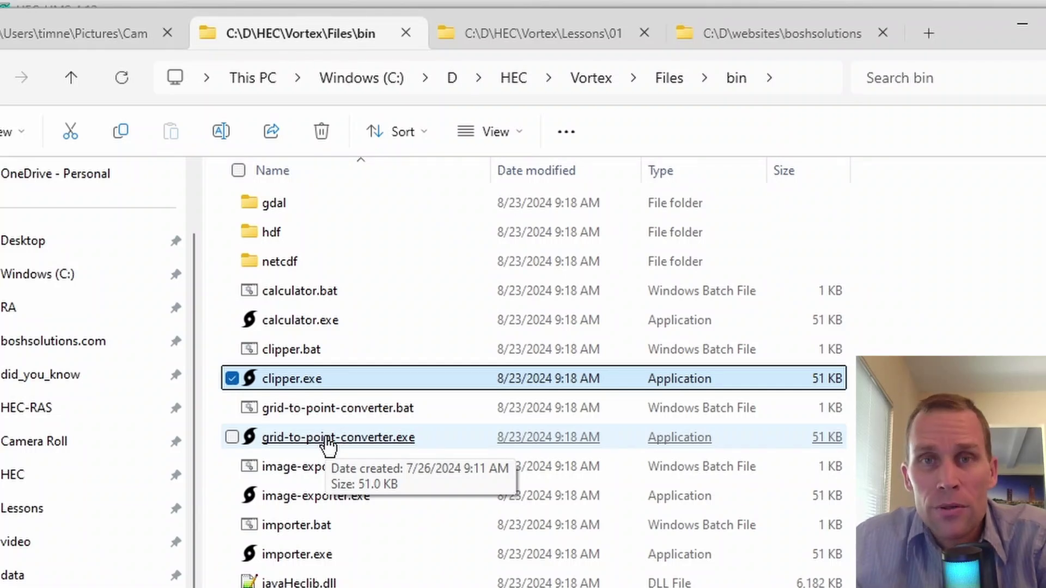
pyautogui.doubleClick(328, 440)
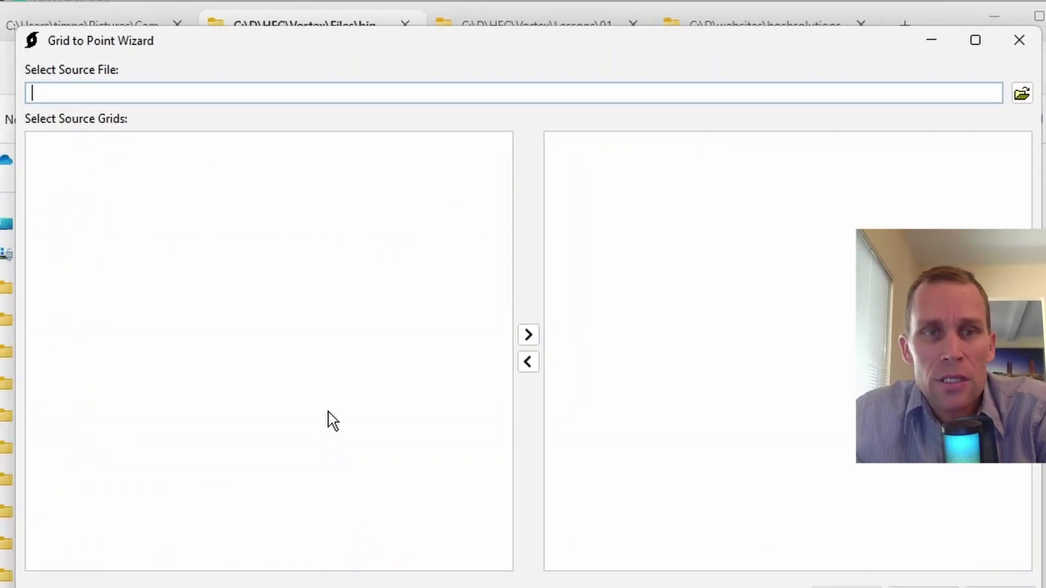
pyautogui.click(993, 83)
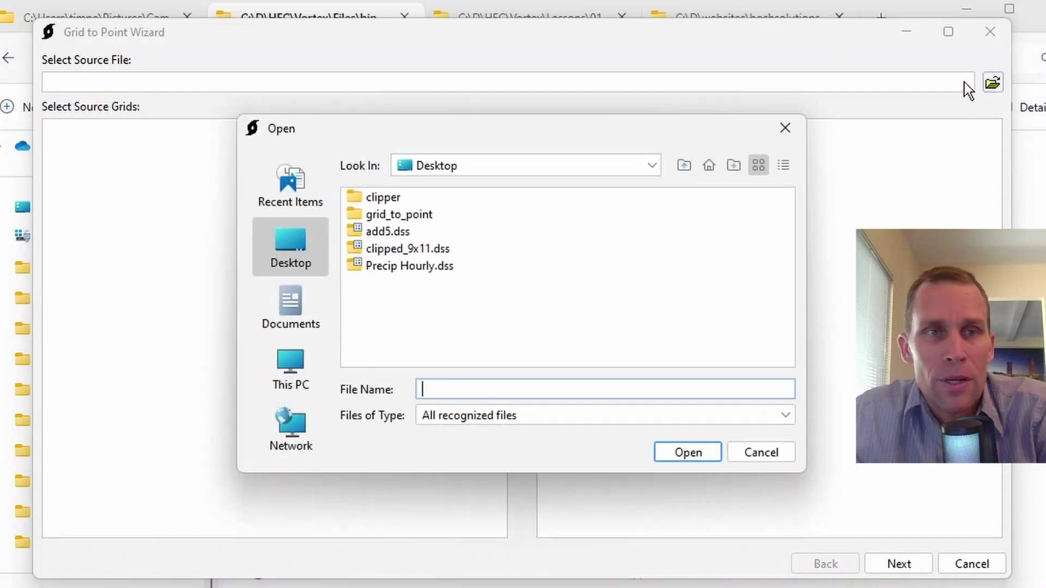
pyautogui.click(400, 266)
pyautogui.click(673, 453)
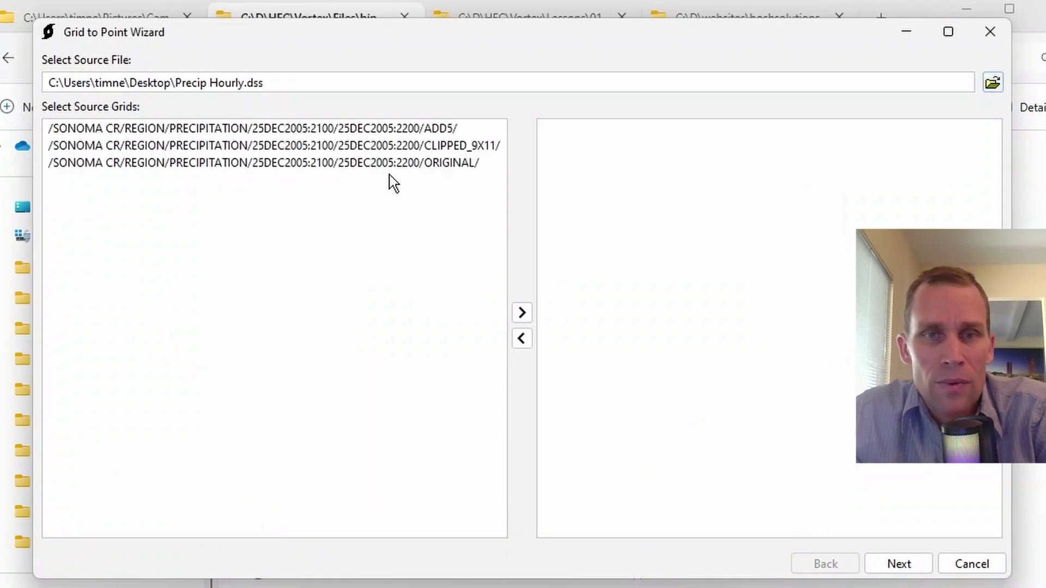
# Step: Choose the ORIGINAL precipitation grid as the source grid and continue to the zones shapefile settings
pyautogui.click(391, 162)
pyautogui.click(523, 313)
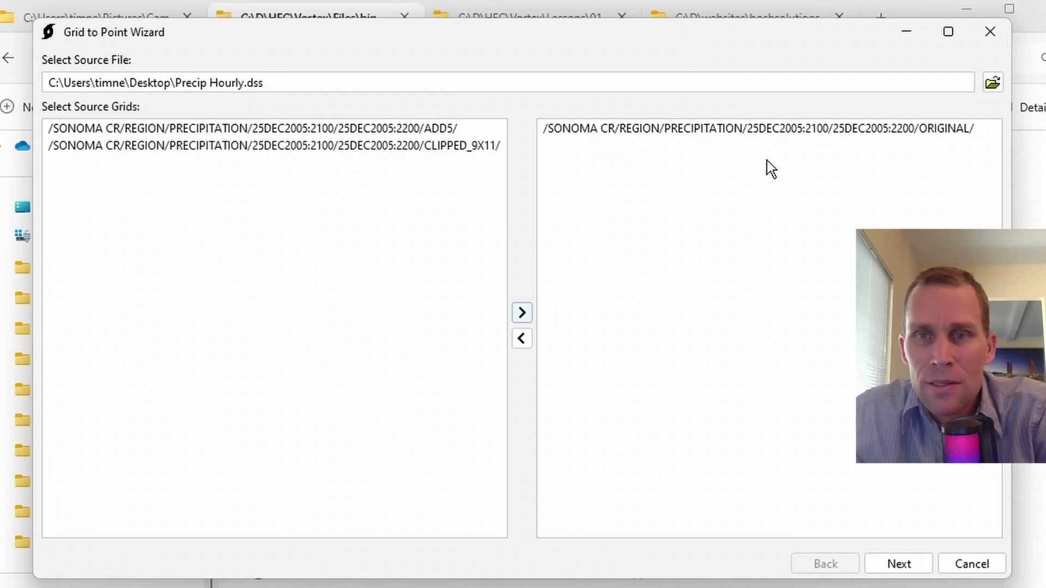
pyautogui.click(777, 213)
pyautogui.click(898, 563)
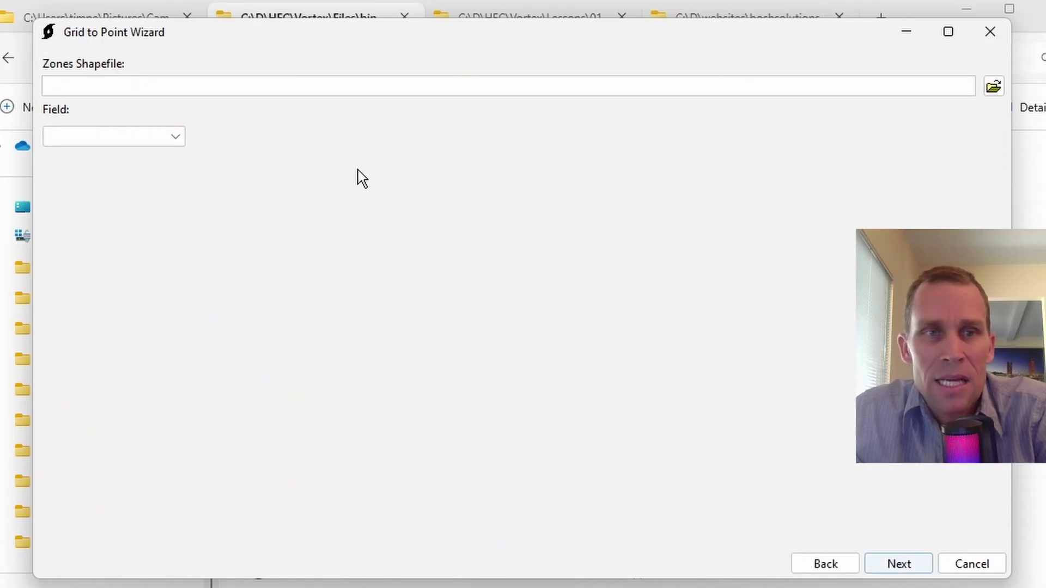
# Step: Review the createShapeFile_basin_average.py script for its basin polygons, Basin_ID field, Albers projection and basin_zones.shp output, and return to the Grid to Point Wizard
pyautogui.moveTo(198, 29); pyautogui.dragTo(211, 44)
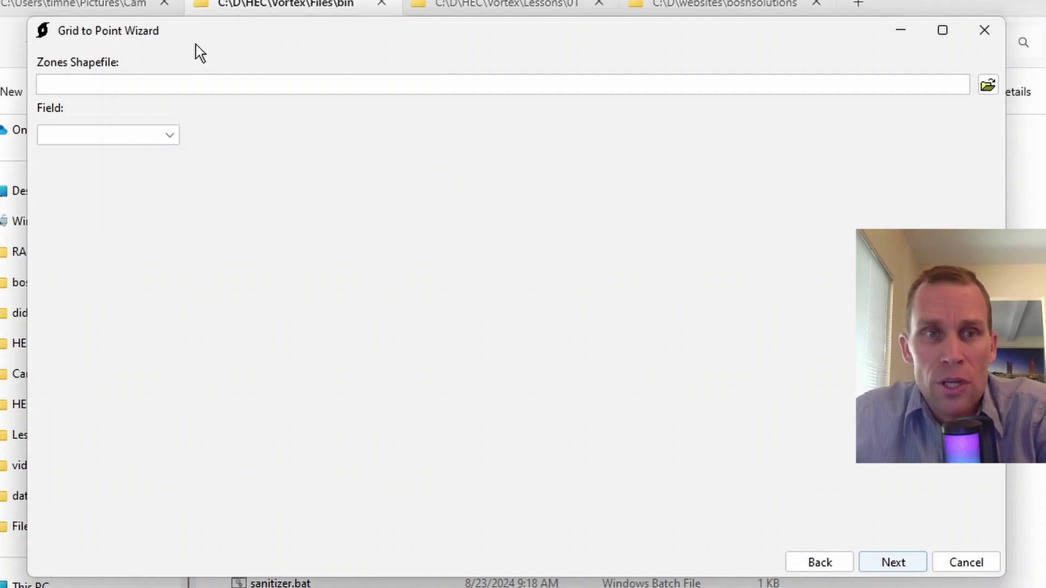
pyautogui.click(90, 135)
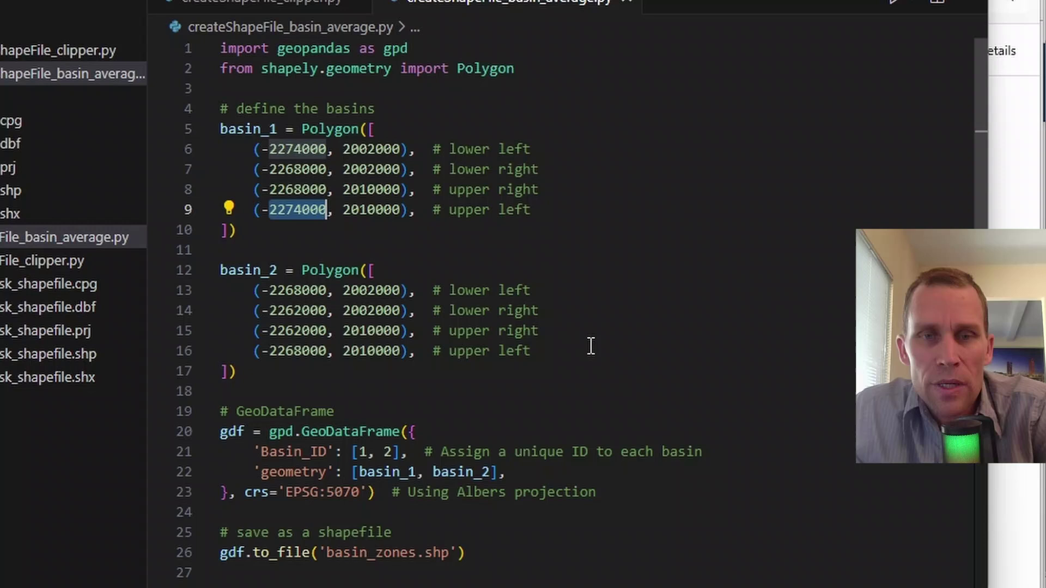
pyautogui.click(594, 346)
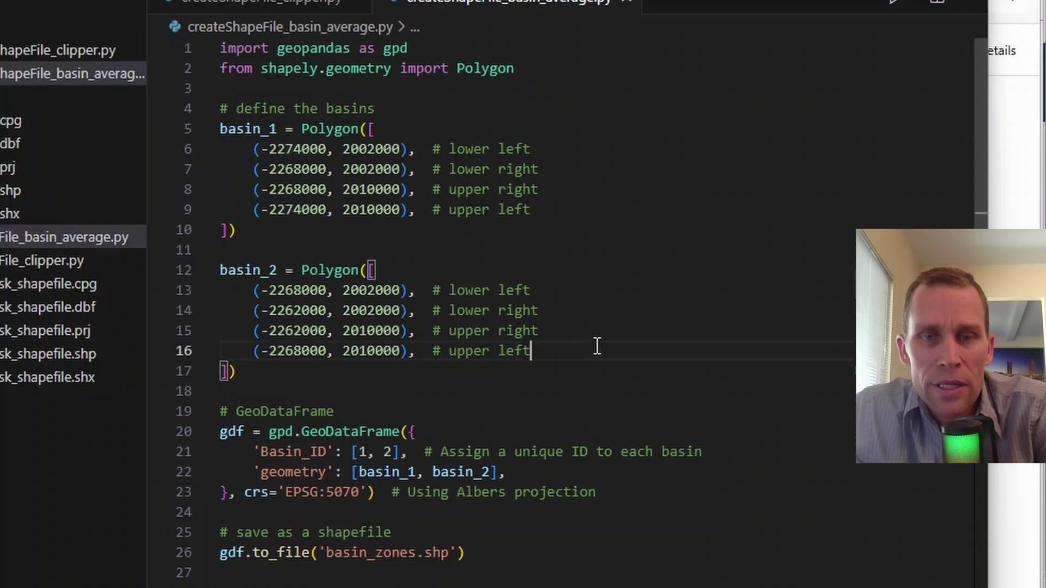
pyautogui.moveTo(326, 552); pyautogui.dragTo(452, 552)
pyautogui.click(514, 548)
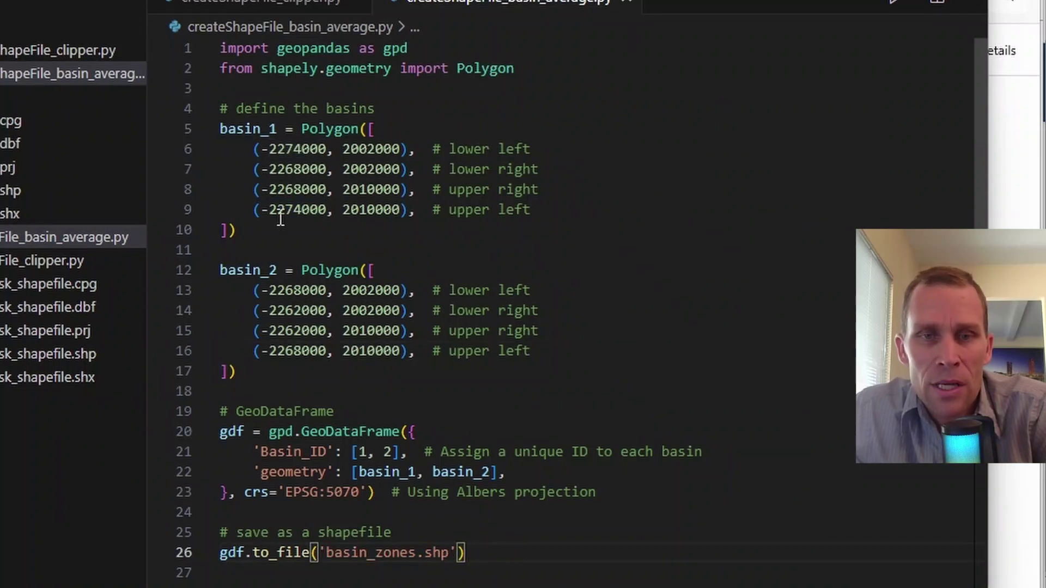
pyautogui.doubleClick(248, 128)
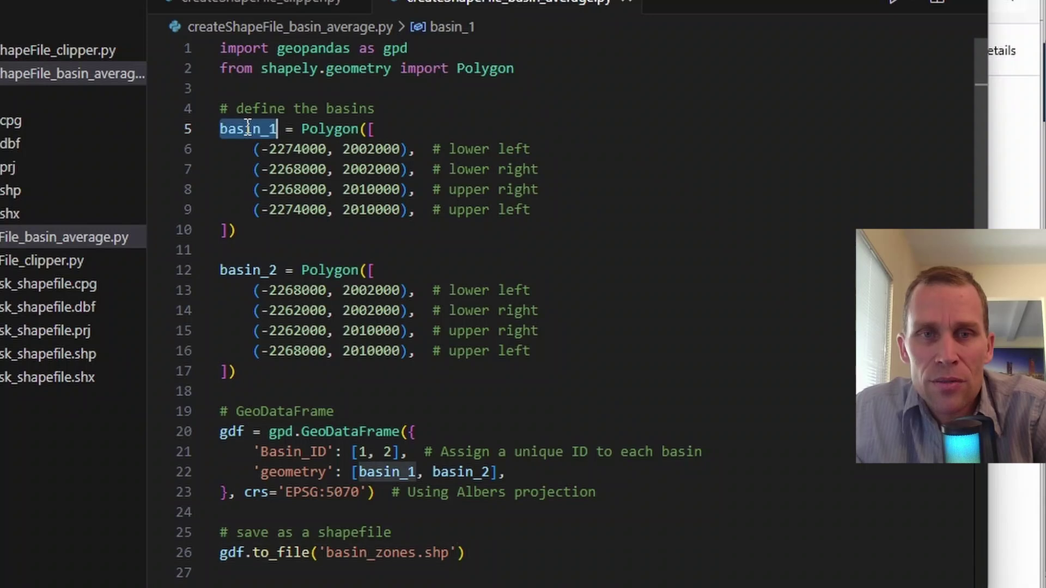
pyautogui.doubleClick(258, 270)
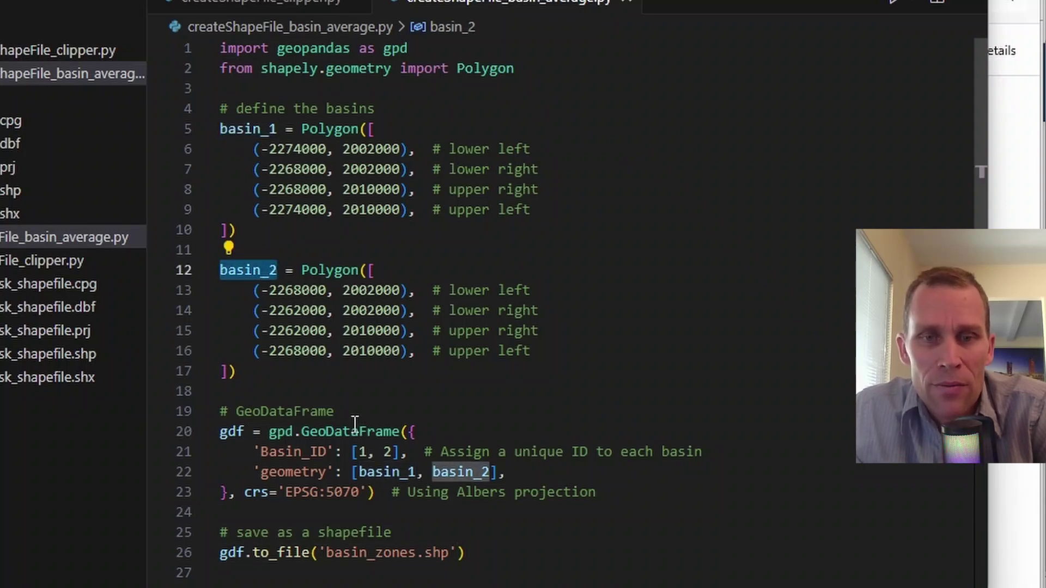
pyautogui.doubleClick(286, 453)
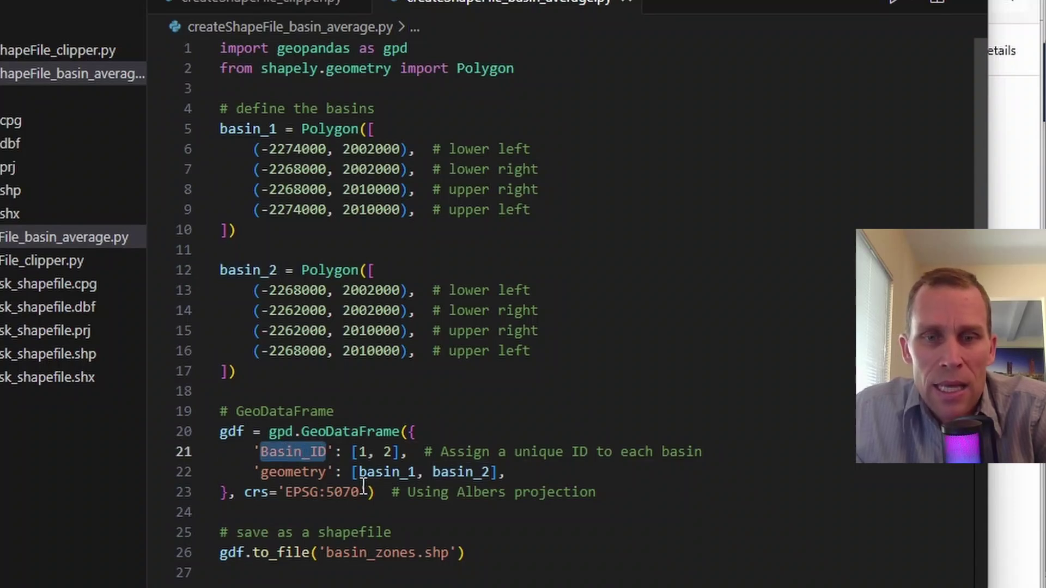
pyautogui.doubleClick(438, 493)
pyautogui.doubleClick(470, 493)
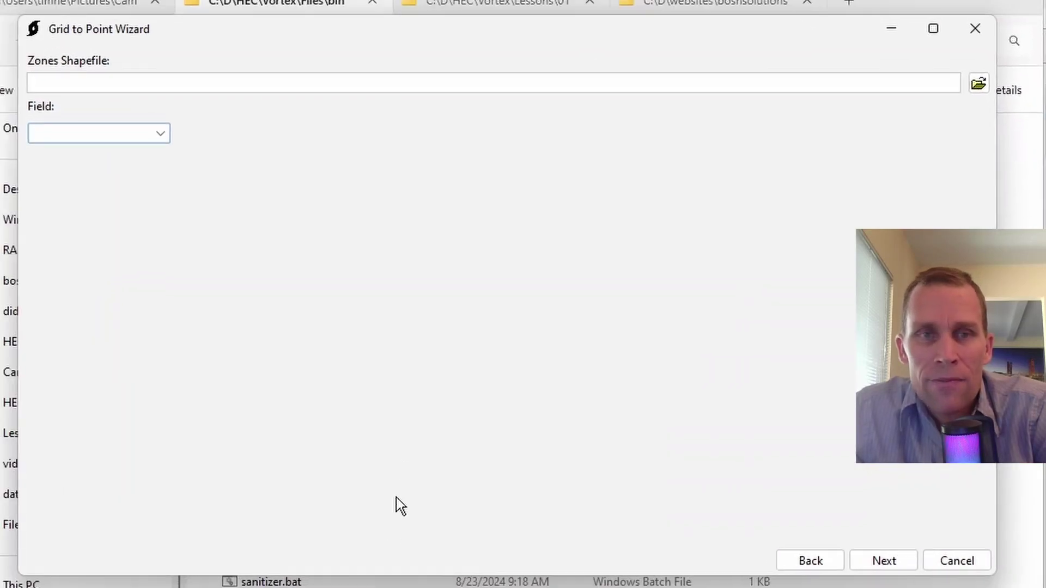
# Step: Set the zones shapefile to basin_zones.shp from the grid_to_point folder on the Desktop, with Basin_ID as the field
pyautogui.click(978, 84)
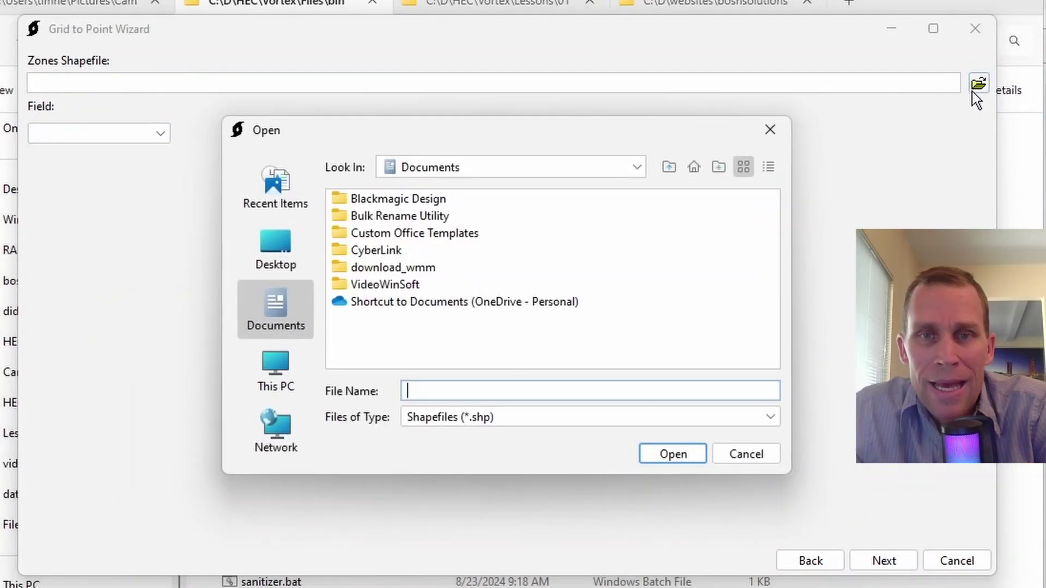
pyautogui.click(242, 266)
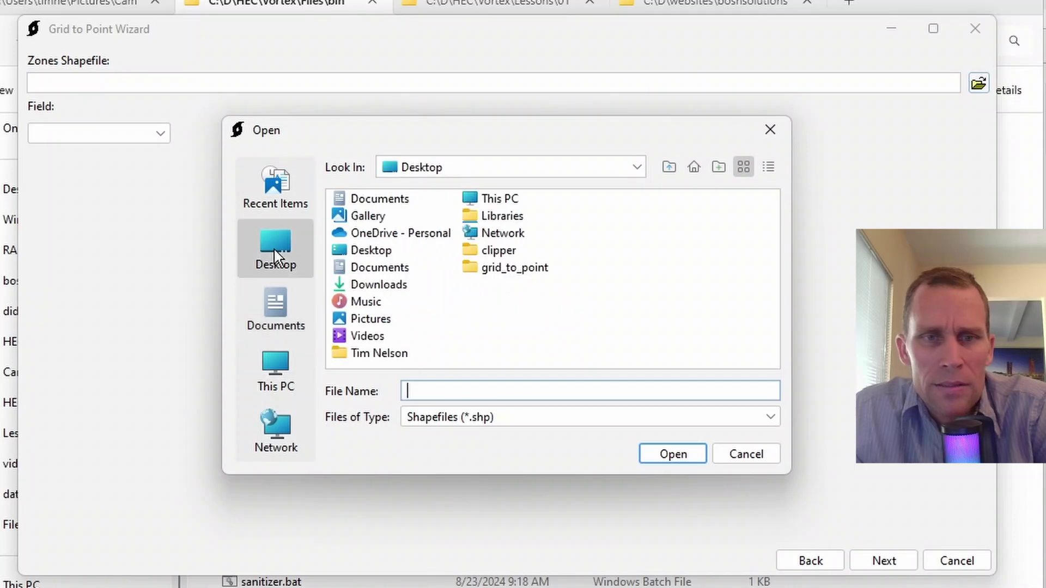
pyautogui.doubleClick(504, 267)
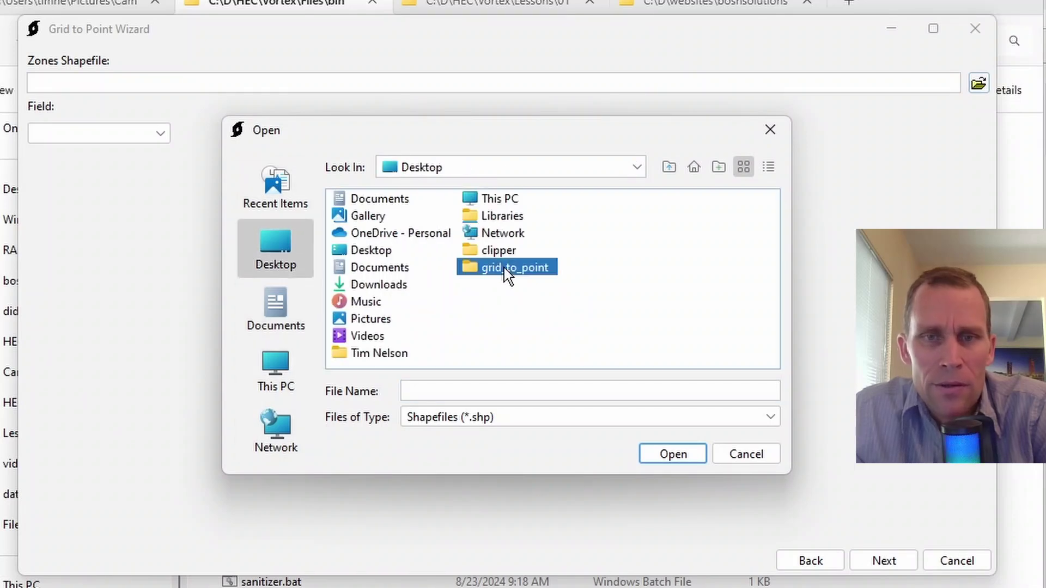
pyautogui.click(409, 201)
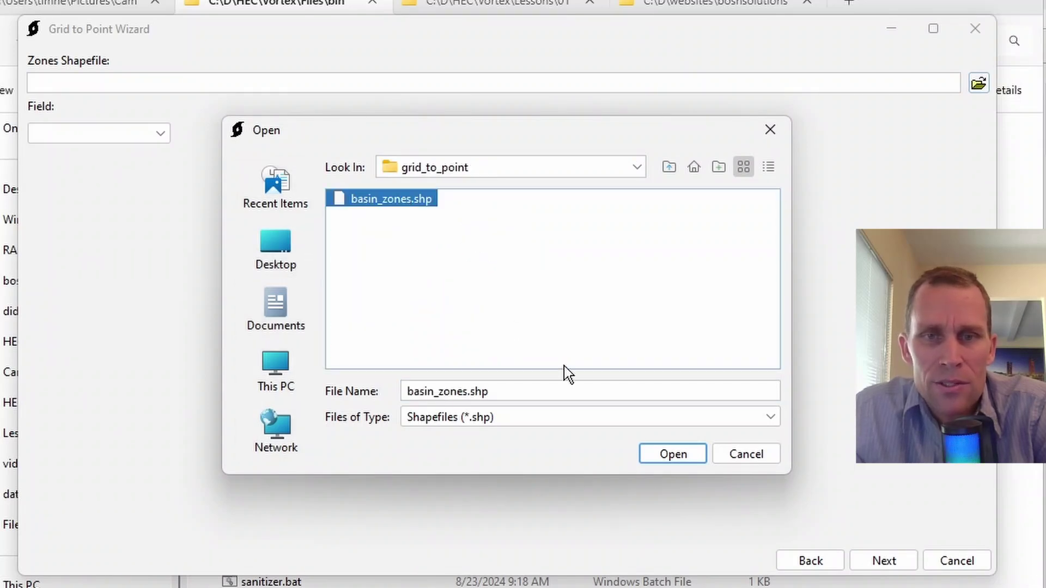
pyautogui.click(678, 459)
pyautogui.click(109, 134)
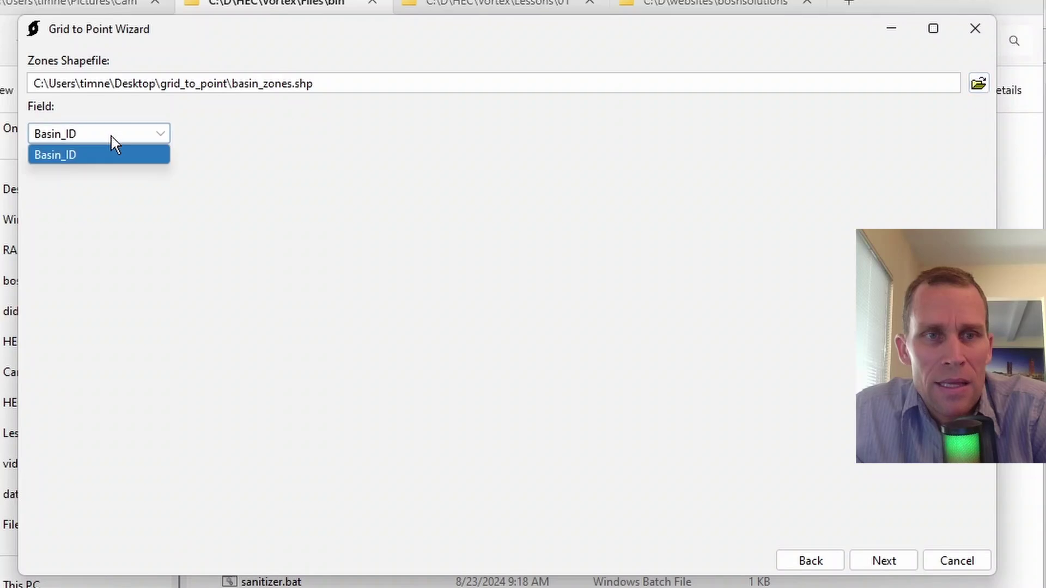
pyautogui.click(112, 136)
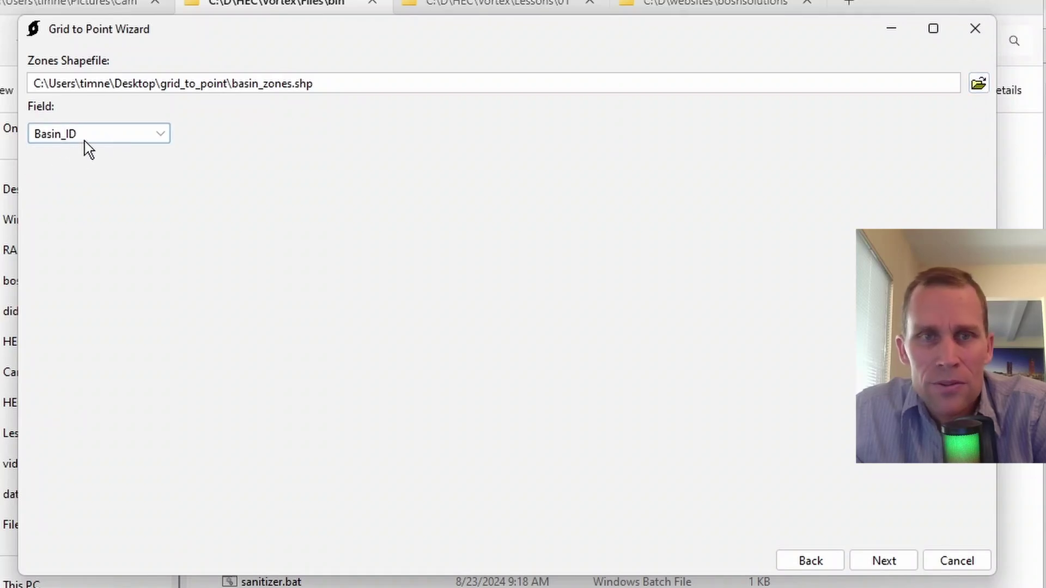
# Step: Choose Average, Min and Max as the statistical time series to compute
pyautogui.click(878, 561)
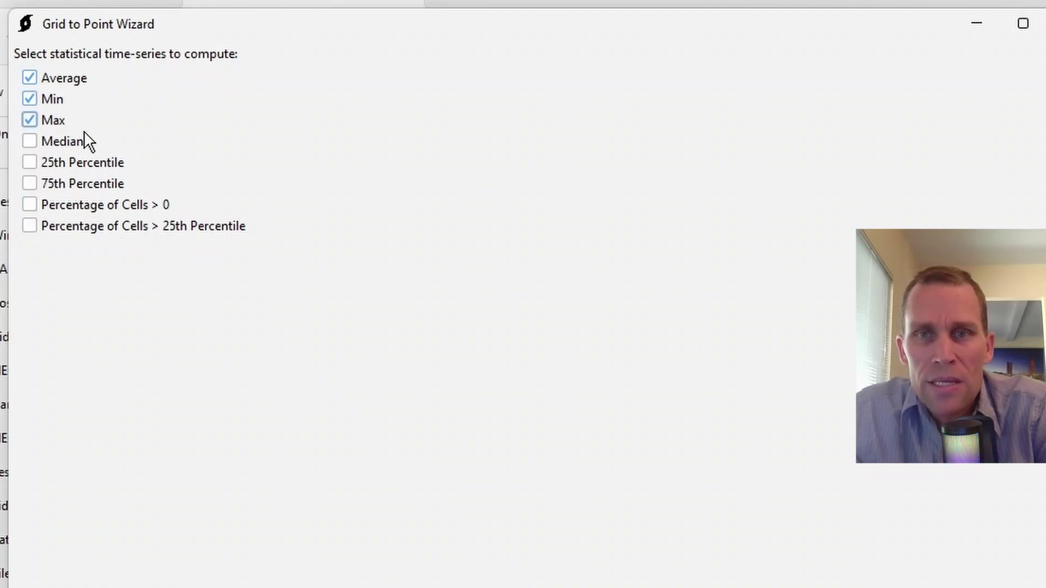
pyautogui.click(894, 558)
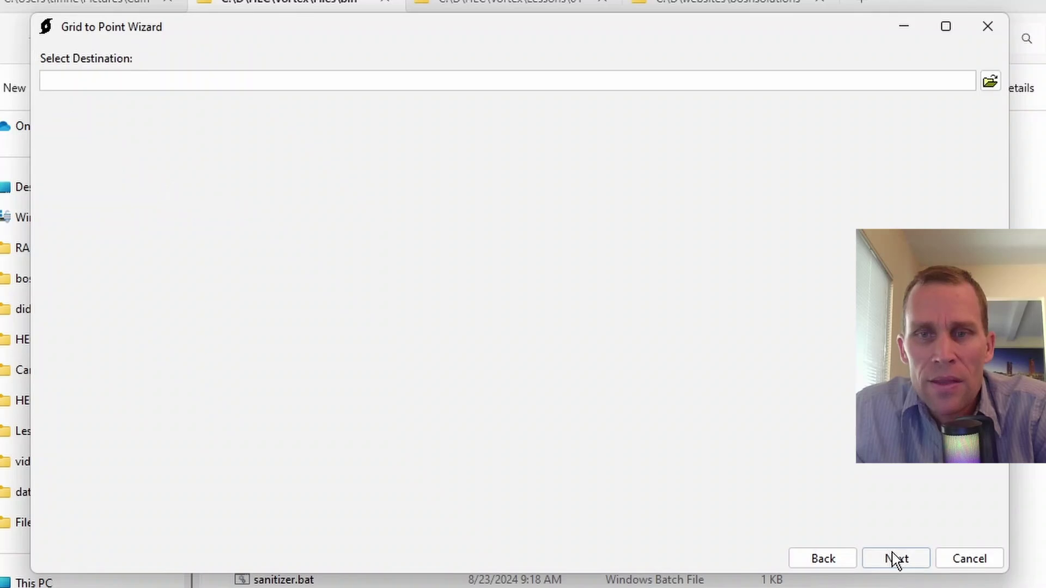
# Step: Set the destination to a new DSS file named basins on the Desktop, run the grid-to-point conversion, and close the wizard
pyautogui.click(990, 83)
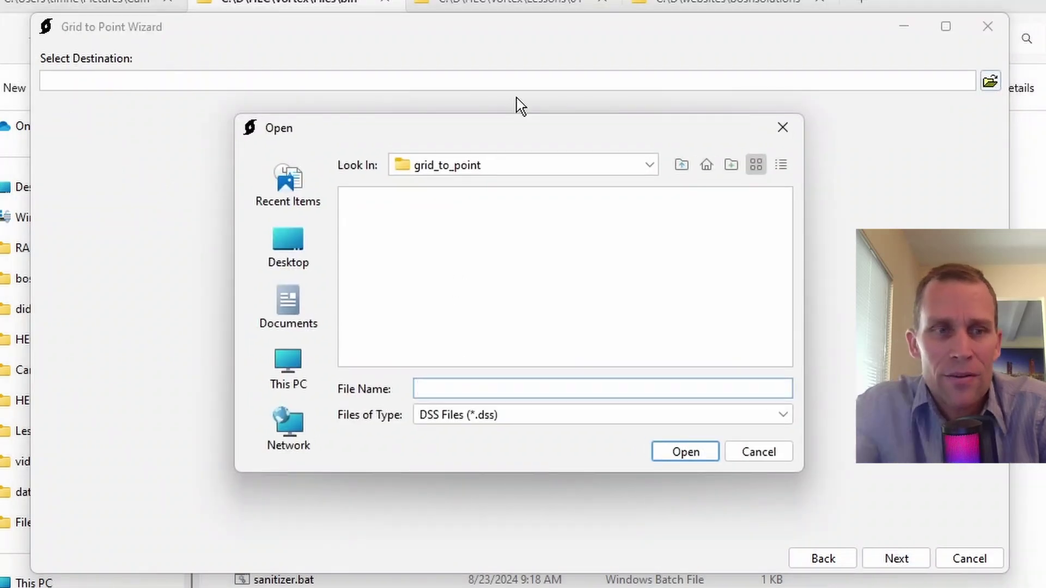
pyautogui.write('basins')
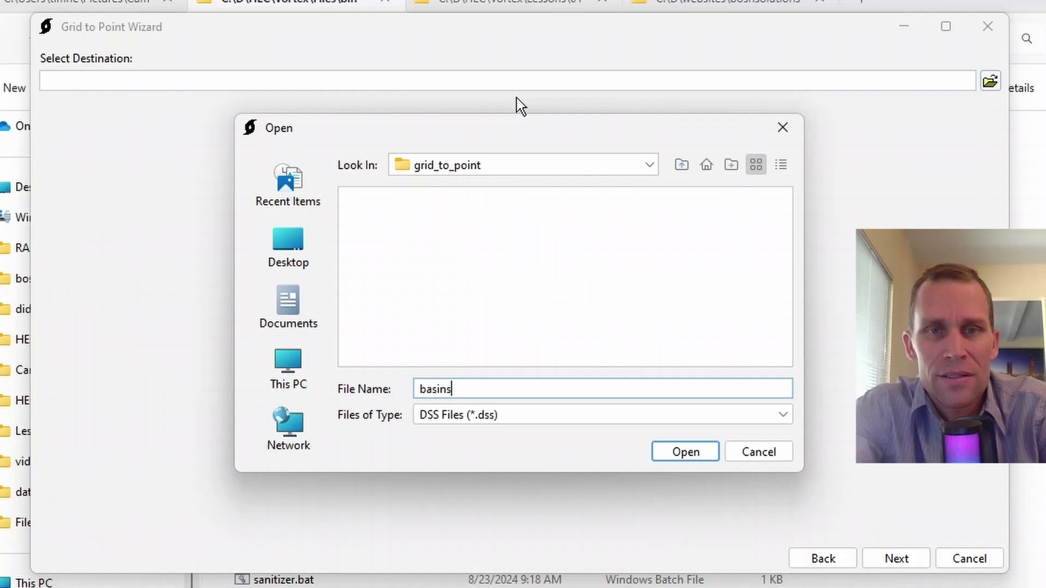
pyautogui.click(289, 244)
pyautogui.click(672, 457)
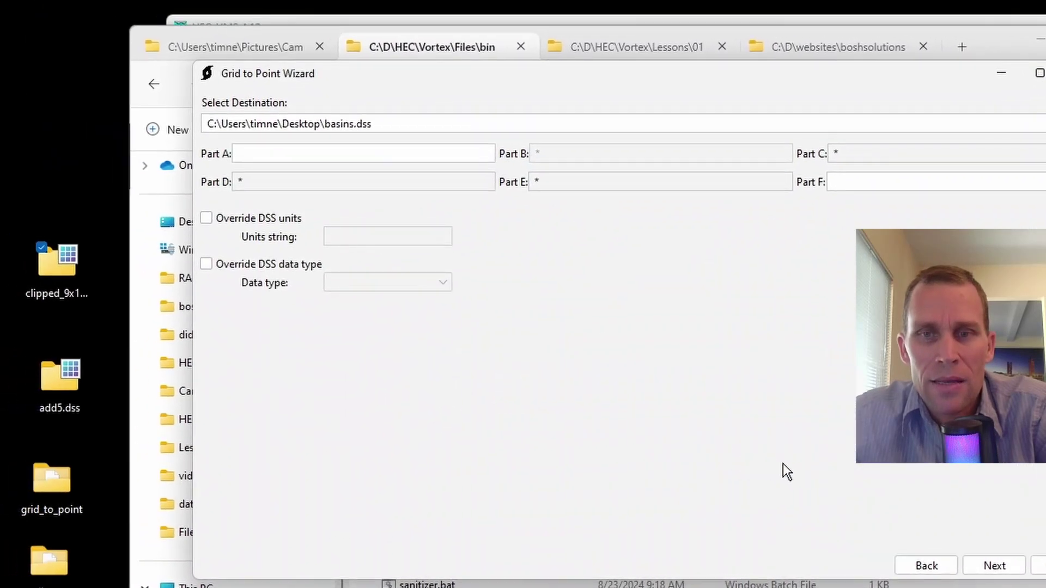
pyautogui.click(989, 567)
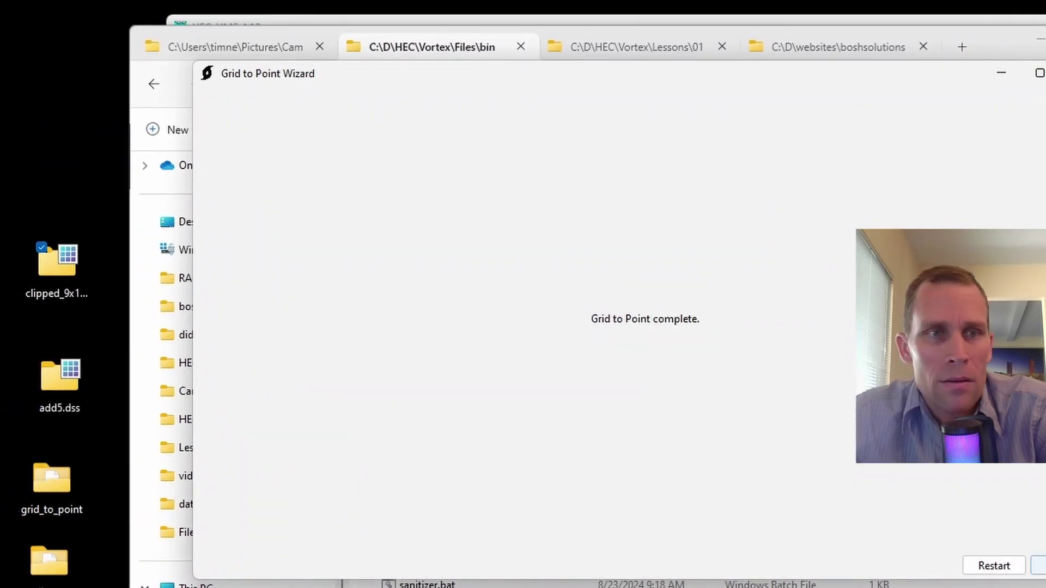
pyautogui.click(1038, 566)
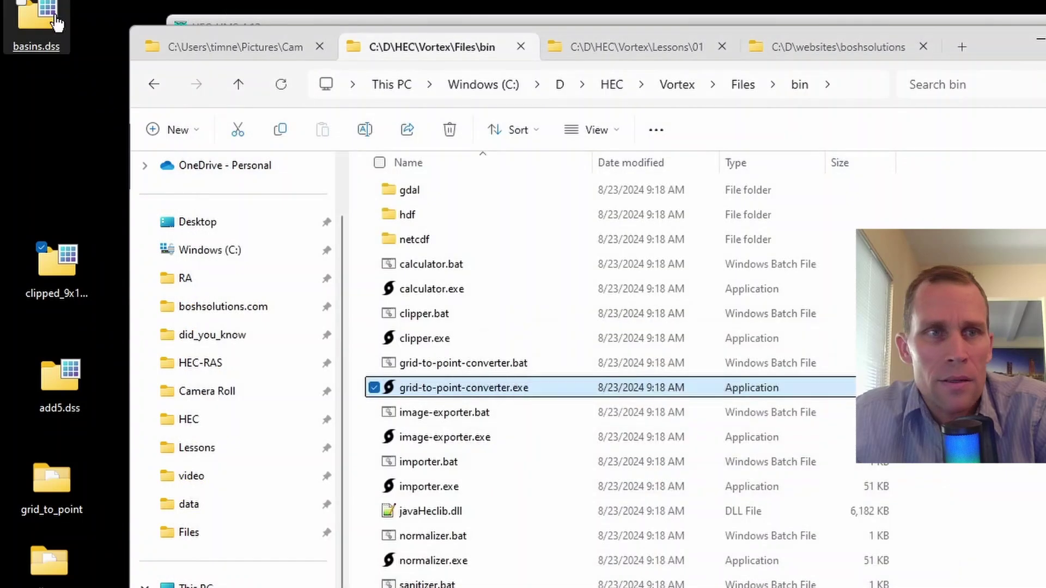
# Step: Move basins.dss above the clipped grid file on the desktop, and open it in HEC-DSSVue
pyautogui.moveTo(37, 13); pyautogui.dragTo(57, 163)
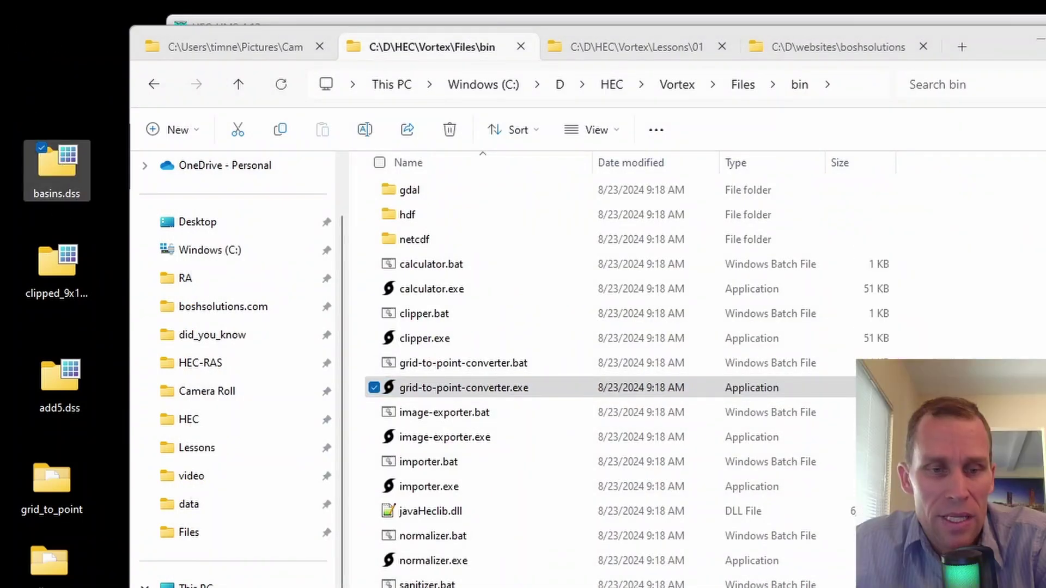
pyautogui.hotkey('alt', 'Tab')
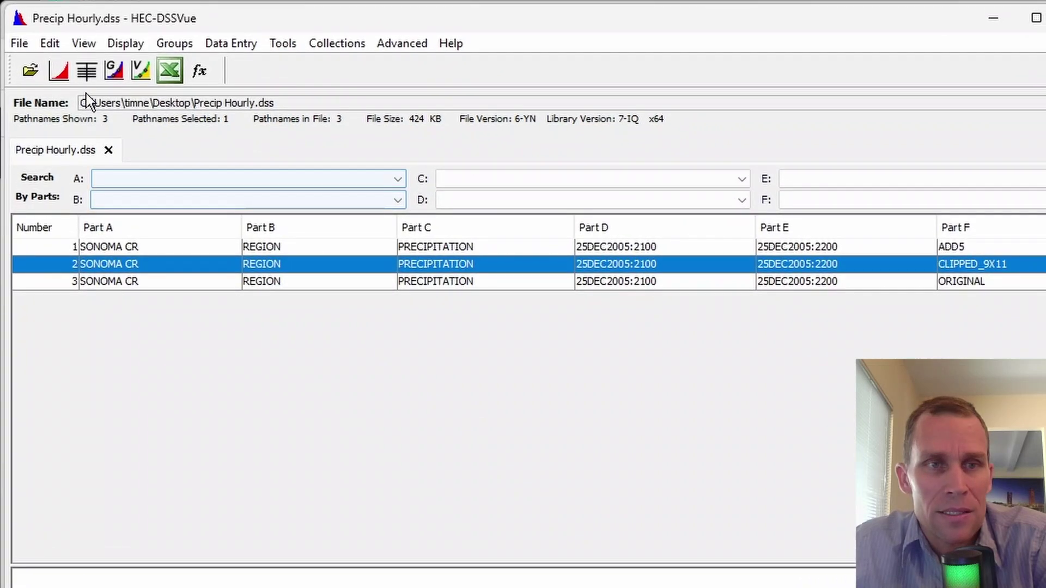
pyautogui.click(30, 70)
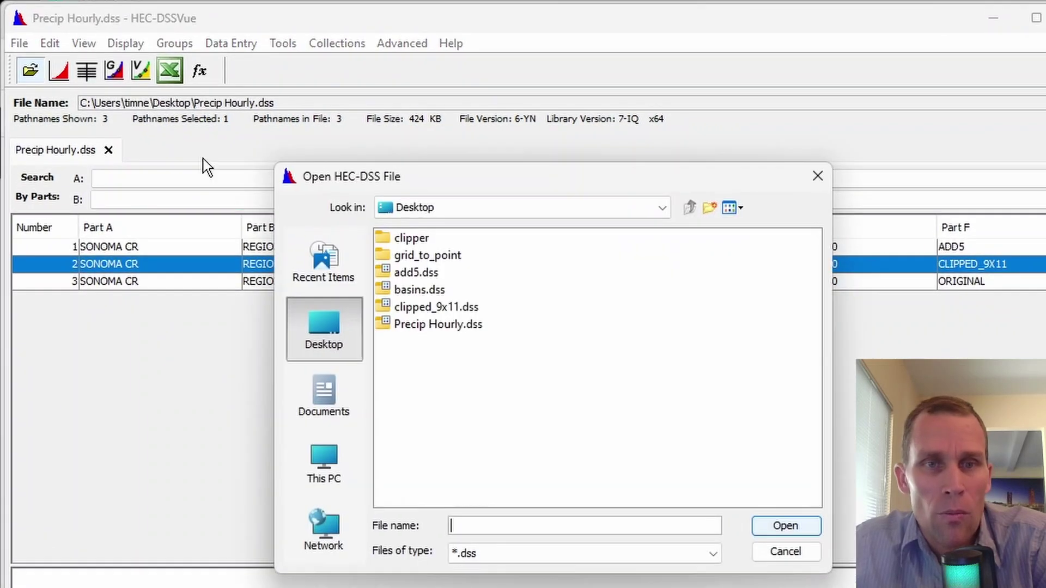
pyautogui.doubleClick(421, 291)
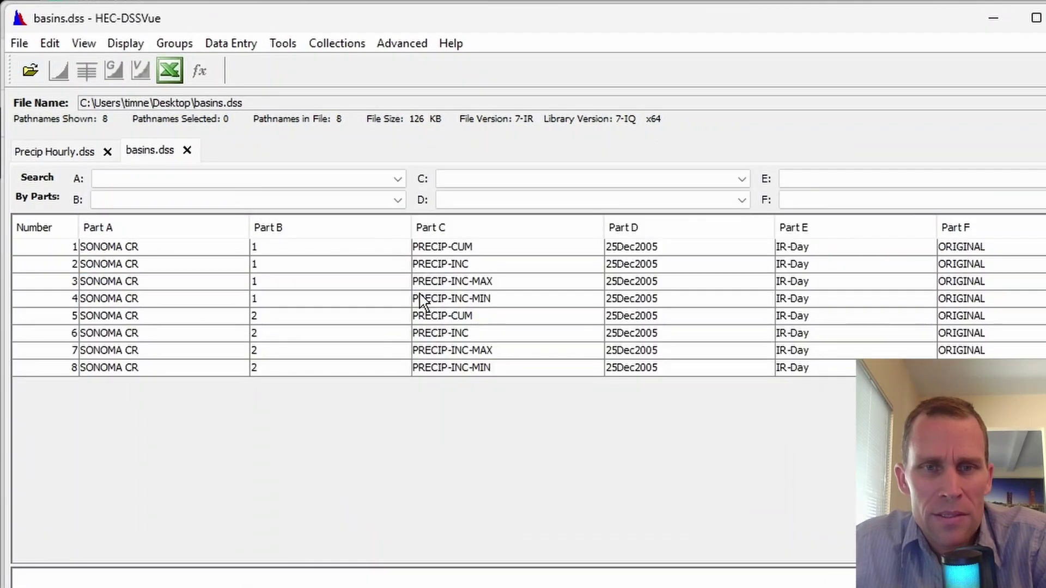
# Step: Tabulate the PRECIP-INC, PRECIP-INC-MAX and PRECIP-INC-MIN records of basins 1 and 2 together, and enlarge the table to show the full column headings
pyautogui.click(435, 246)
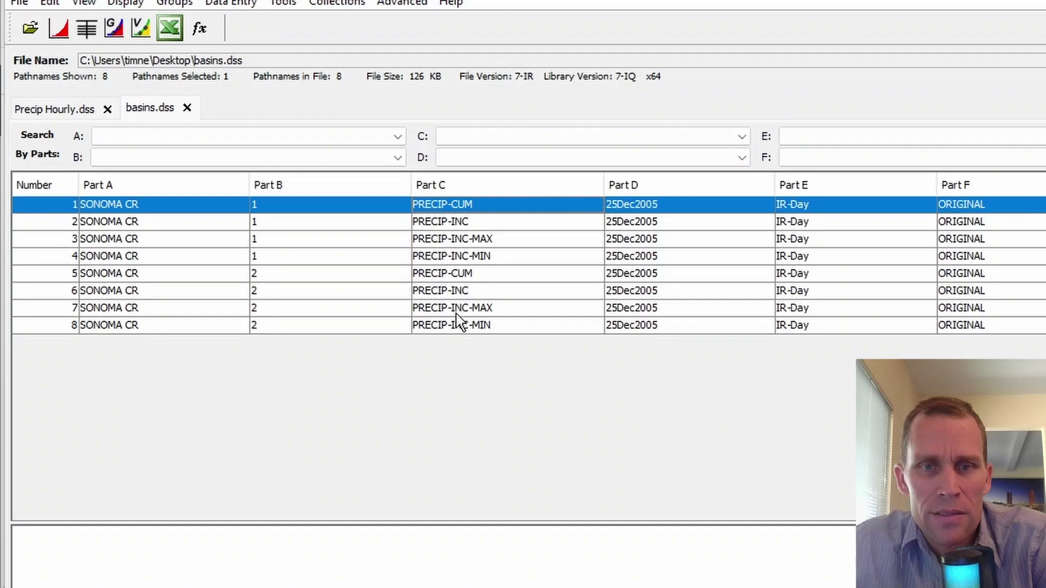
pyautogui.keyDown('shift'); pyautogui.click(456, 368); pyautogui.keyUp('shift')
pyautogui.click(445, 221)
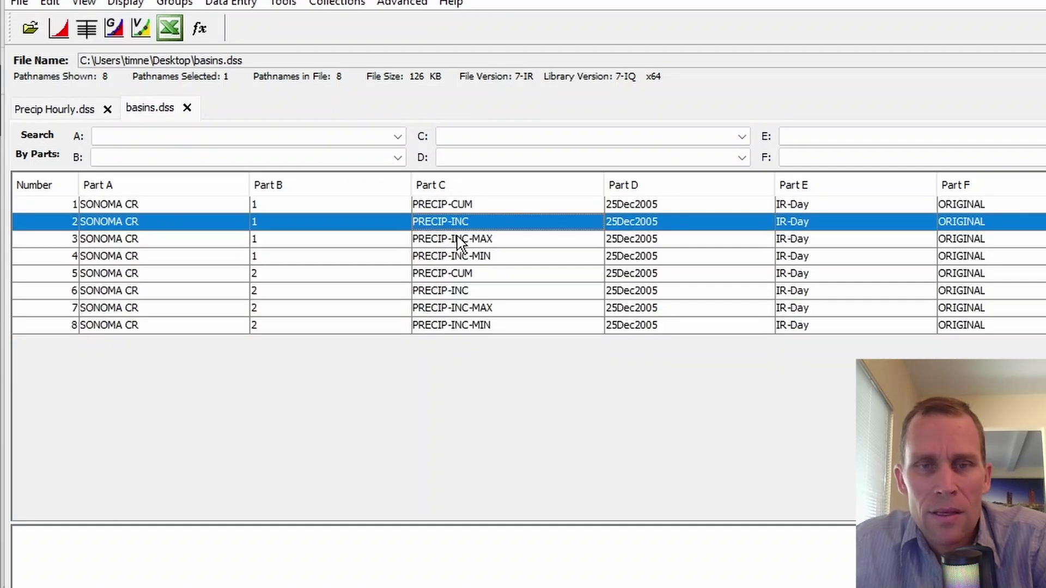
pyautogui.keyDown('ctrl'); pyautogui.click(461, 244); pyautogui.keyUp('ctrl')
pyautogui.keyDown('ctrl'); pyautogui.click(461, 256); pyautogui.keyUp('ctrl')
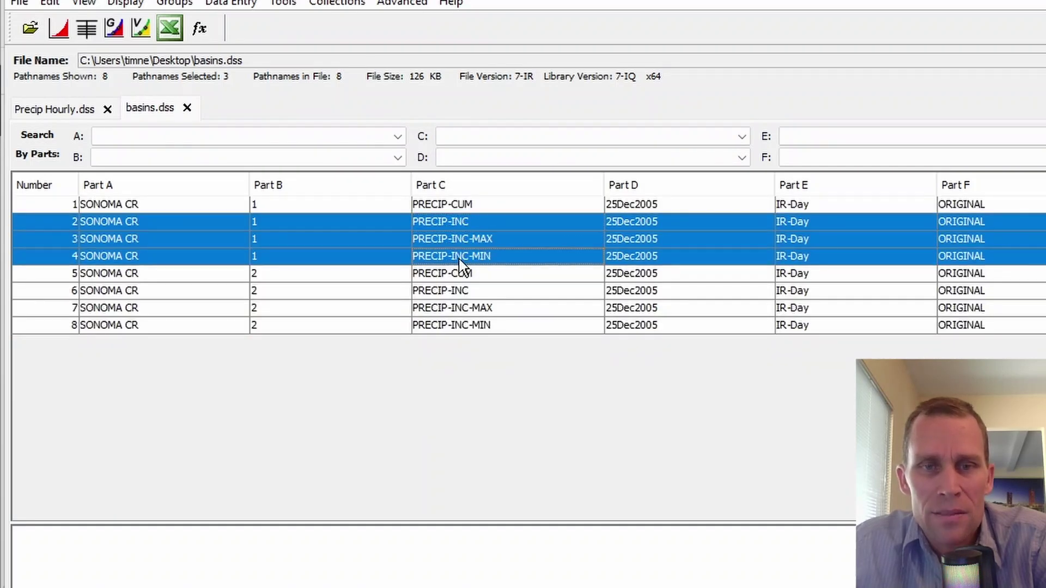
pyautogui.keyDown('ctrl'); pyautogui.click(463, 291); pyautogui.keyUp('ctrl')
pyautogui.keyDown('ctrl'); pyautogui.keyDown('shift'); pyautogui.click(463, 325); pyautogui.keyUp('shift'); pyautogui.keyUp('ctrl')
pyautogui.click(88, 33)
pyautogui.moveTo(302, 0); pyautogui.dragTo(483, 74)
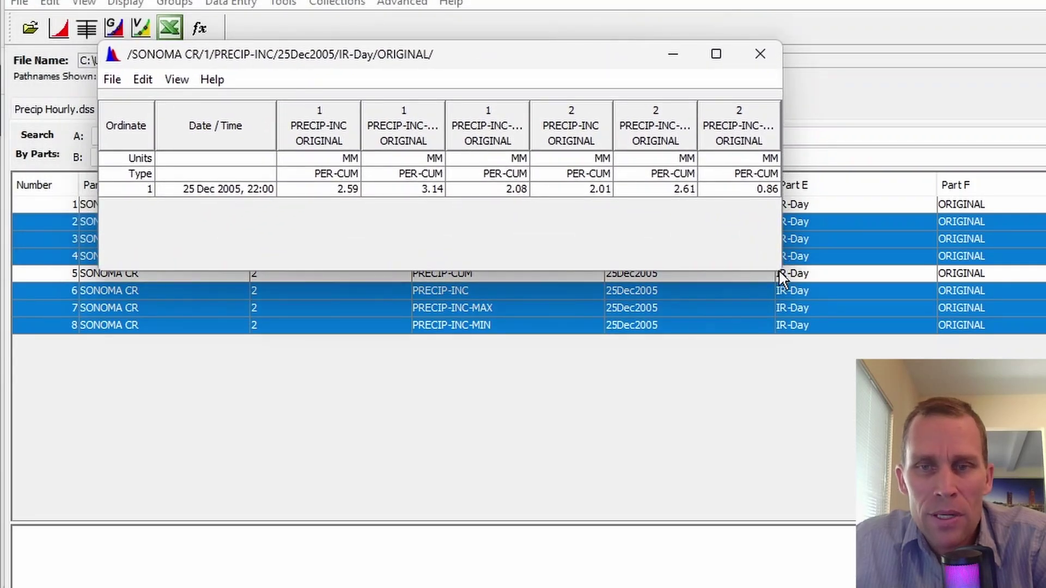
pyautogui.moveTo(782, 274); pyautogui.dragTo(1045, 441)
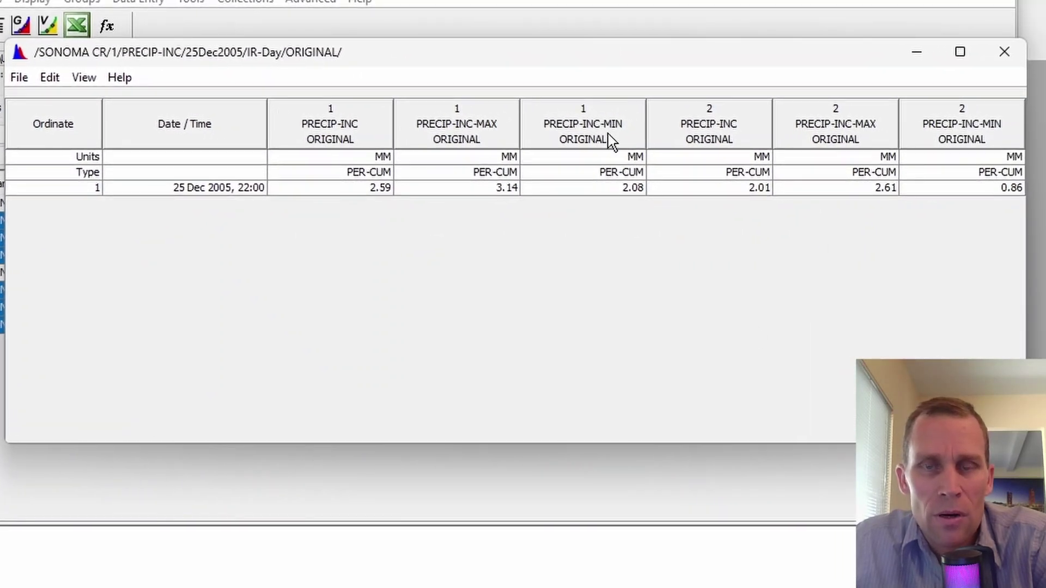
# Step: Examine the average, maximum and minimum precipitation values for basins 1 and 2, and return to the Vortex bin folder in File Explorer
pyautogui.click(381, 190)
pyautogui.click(470, 195)
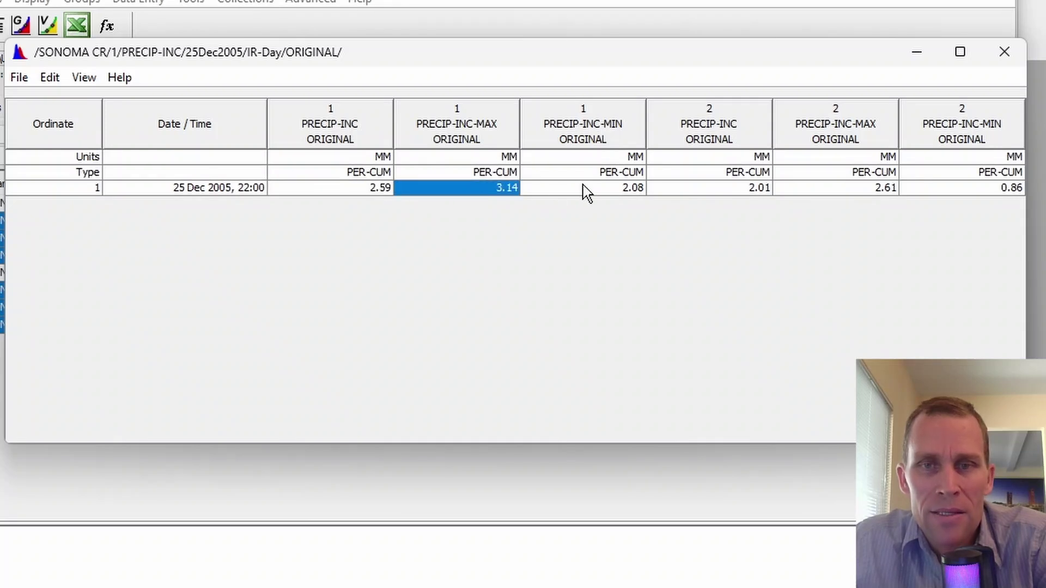
pyautogui.click(595, 197)
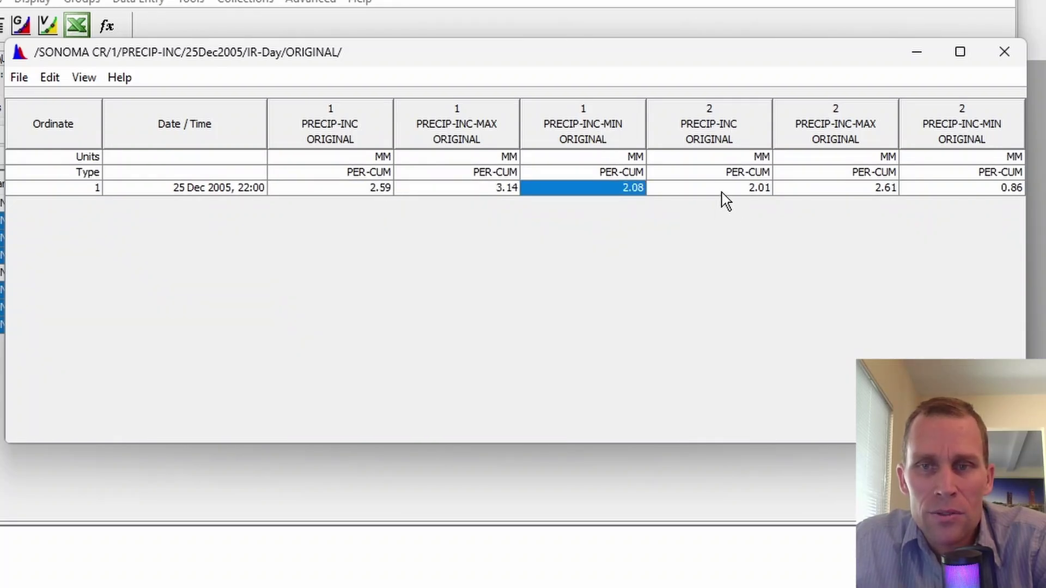
pyautogui.click(742, 190)
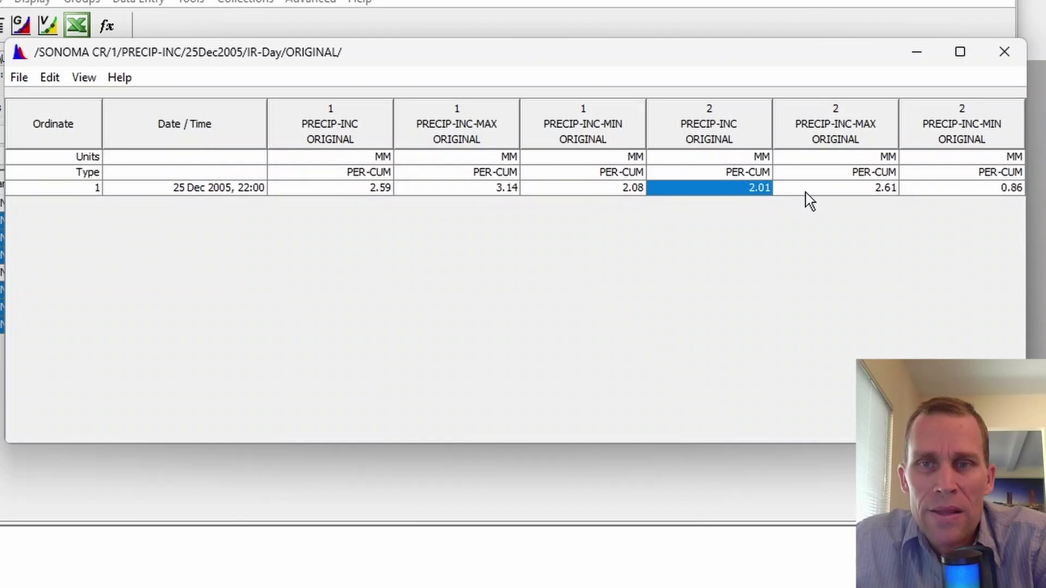
pyautogui.click(830, 192)
pyautogui.click(962, 196)
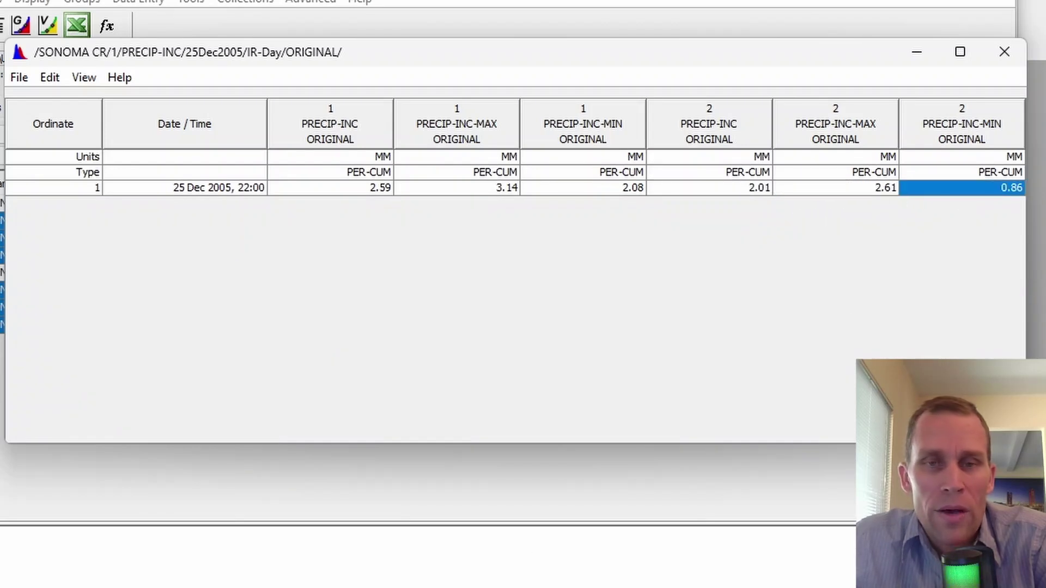
pyautogui.hotkey('alt', 'Tab')
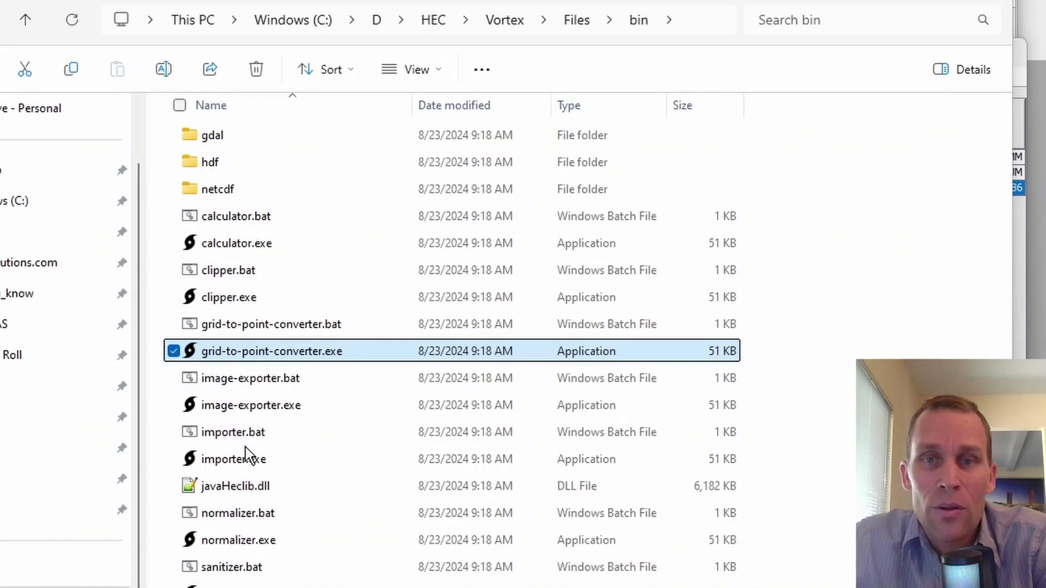
pyautogui.click(768, 371)
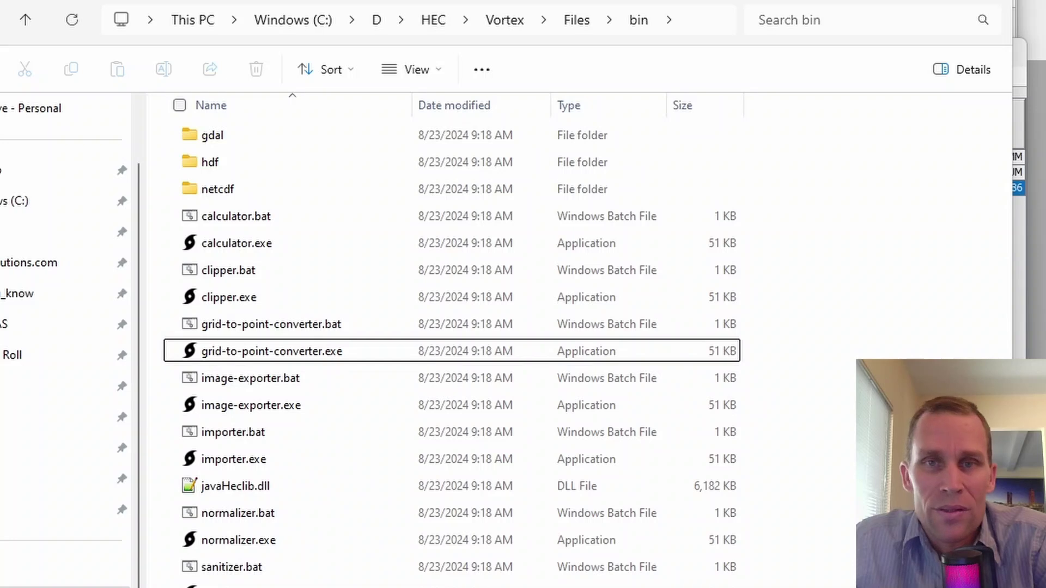